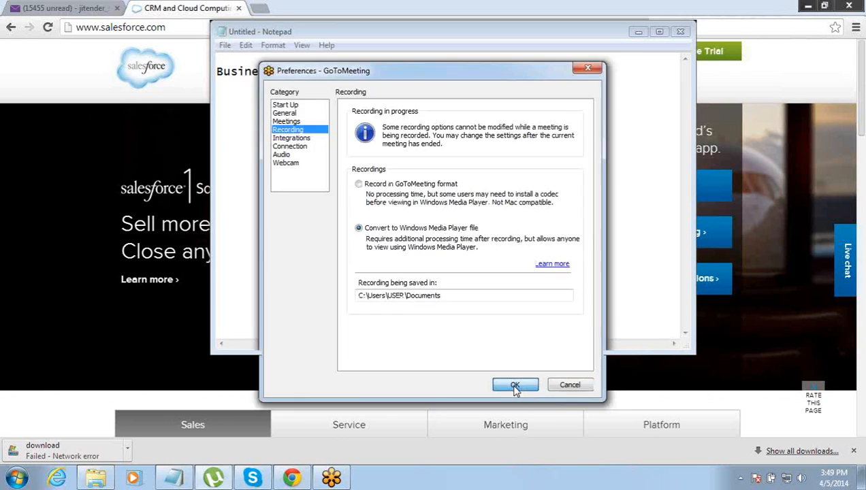
- Maximize the Notepad window holding the 'Business Logics:' note
{"action": "left_click", "coordinate": [512, 386]}
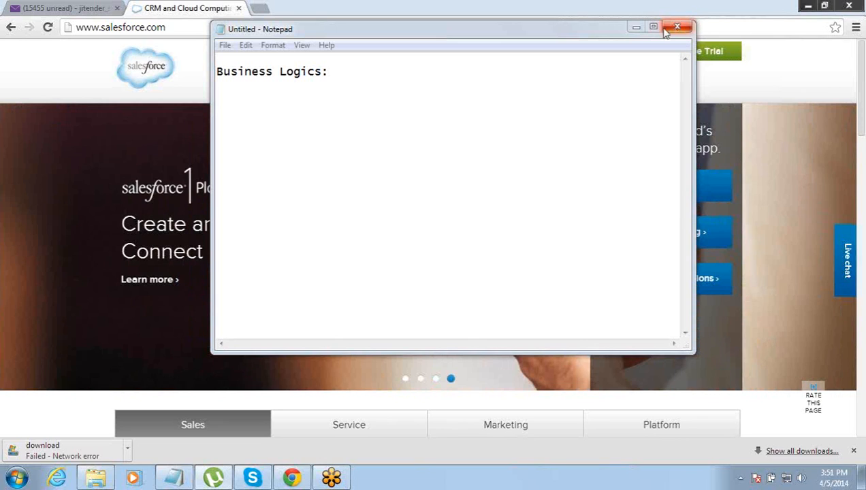
{"action": "left_click", "coordinate": [653, 29]}
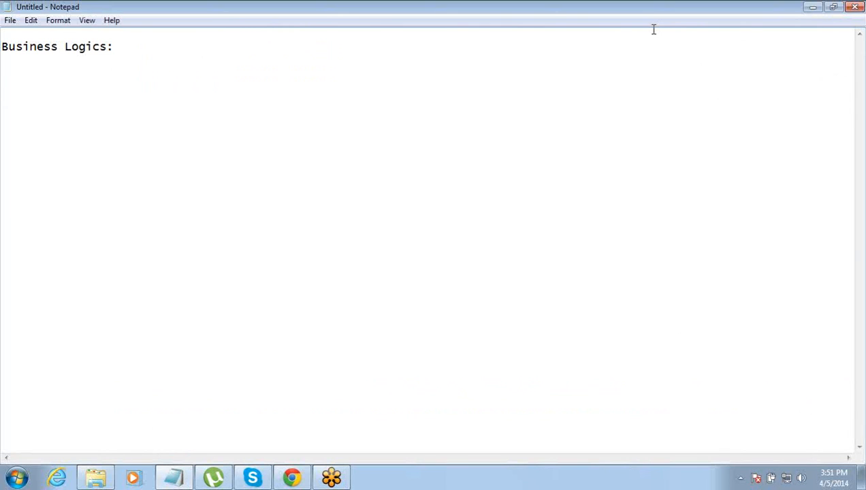
- Add the lines 'Sales Price : X' and 'Discount -' under the Business Logics heading
{"action": "type", "text": "Sales Price :"}
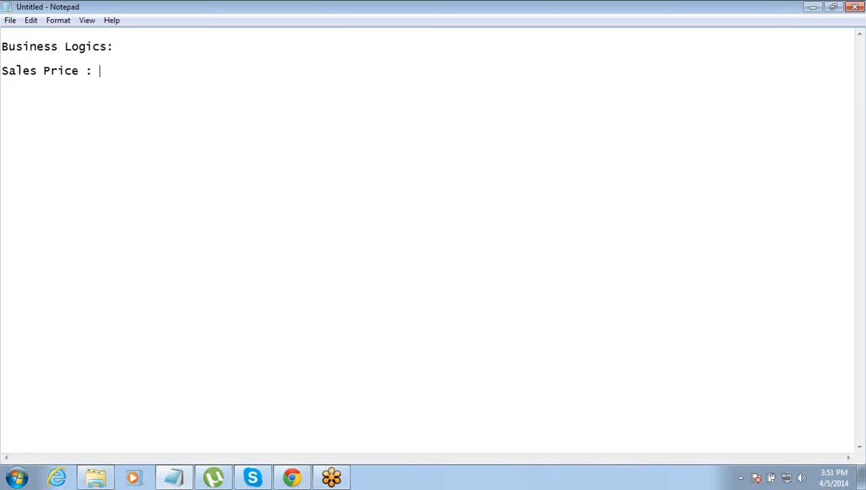
{"action": "type", "text": "2"}
{"action": "key", "text": "BackSpace"}
{"action": "type", "text": "X"}
{"action": "key", "text": "Return"}
{"action": "type", "text": "Discoun"}
{"action": "key", "text": "BackSpace"}
{"action": "type", "text": "t -"}
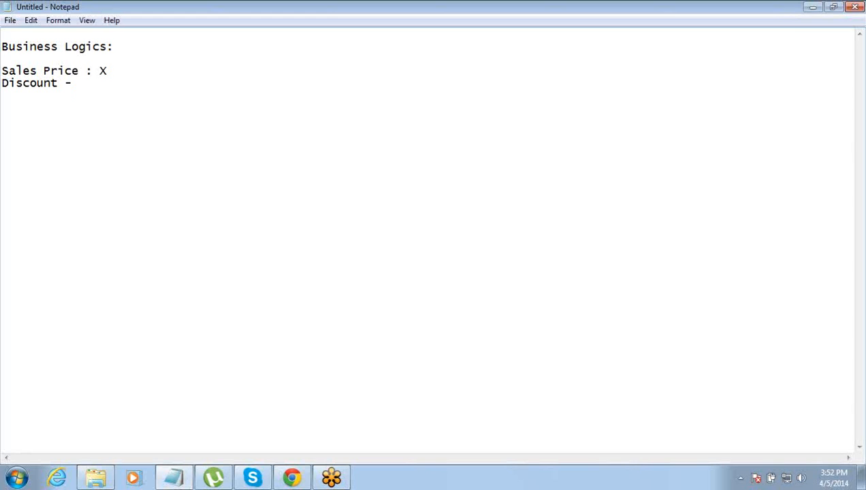
- Add 'Situation1 -' with the description 'Clearly Defined Logic for Discount' below Discount
{"action": "key", "text": "Return"}
{"action": "key", "text": "Return"}
{"action": "type", "text": "Clearly Defined Logic for Discount"}
{"action": "key", "text": "Return"}
{"action": "left_click", "coordinate": [3, 107]}
{"action": "type", "text": "Situat"}
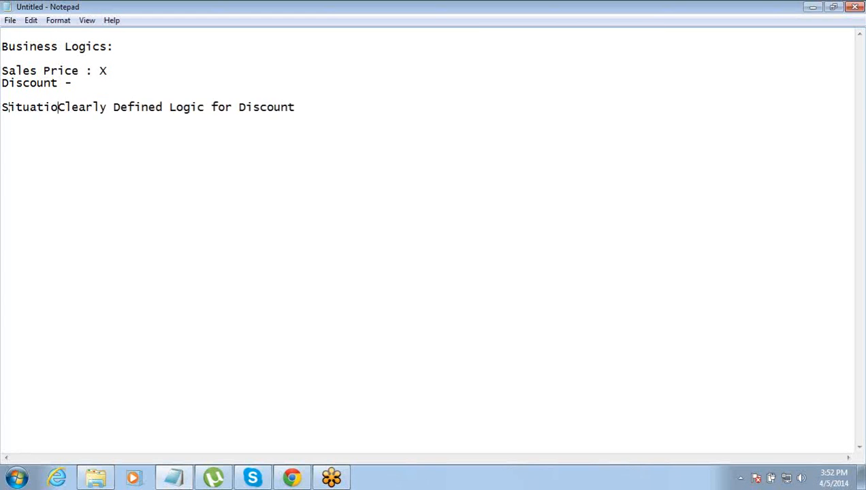
{"action": "type", "text": "ion1 -"}
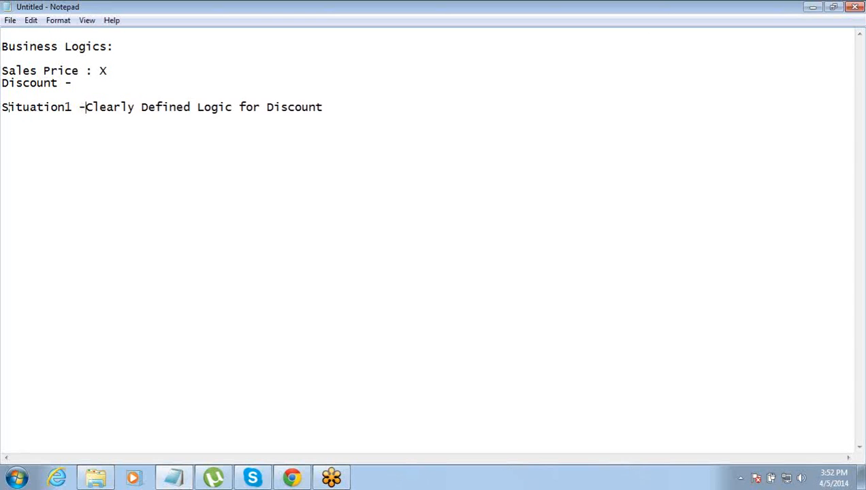
{"action": "key", "text": "Return"}
{"action": "key", "text": "BackSpace"}
{"action": "key", "text": "Return"}
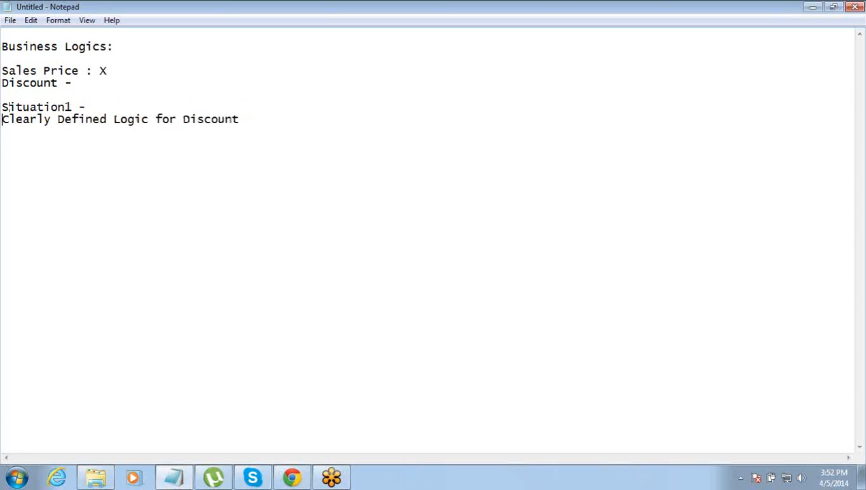
{"action": "key", "text": "Return"}
{"action": "key", "text": "End"}
- Add 'Situation2 -' with the description 'We do not have a defined logic'
{"action": "key", "text": "Return"}
{"action": "key", "text": "Return"}
{"action": "type", "text": "Situati"}
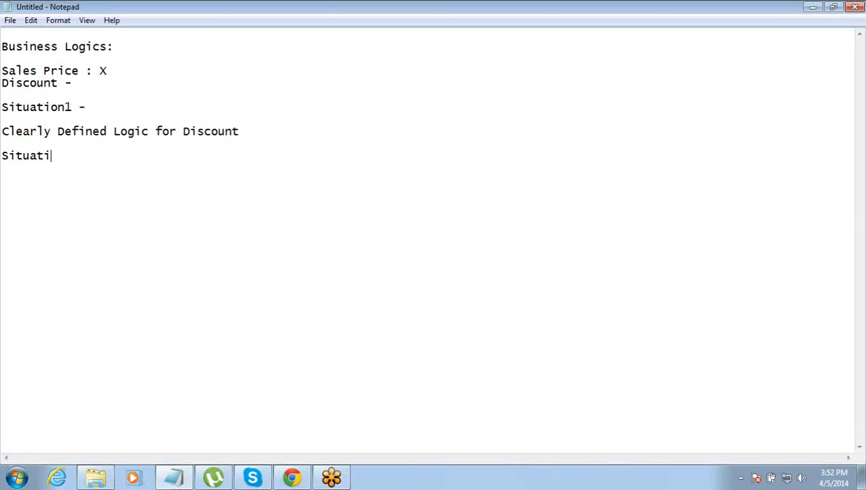
{"action": "type", "text": "on 2"}
{"action": "key", "text": "BackSpace"}
{"action": "type", "text": "2 -"}
{"action": "key", "text": "Return"}
{"action": "type", "text": "We do not have a defin"}
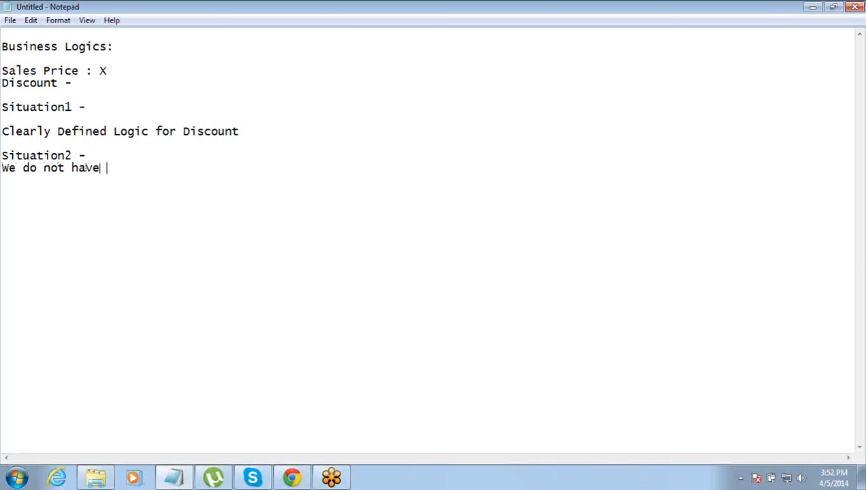
{"action": "type", "text": "ed"}
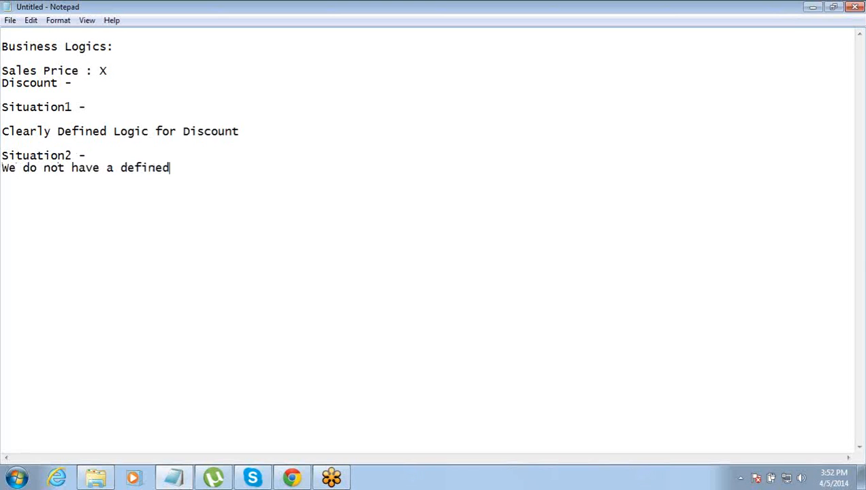
{"action": "type", "text": "logic"}
{"action": "left_click", "coordinate": [175, 169]}
{"action": "left_click_drag", "start_coordinate": [3, 107], "coordinate": [246, 137]}
{"action": "left_click", "coordinate": [246, 137]}
- Remove the blank line under 'Situation1 -' and open blank lines below 'Discount -'
{"action": "left_click", "coordinate": [222, 166]}
{"action": "left_click_drag", "start_coordinate": [223, 166], "coordinate": [1, 158]}
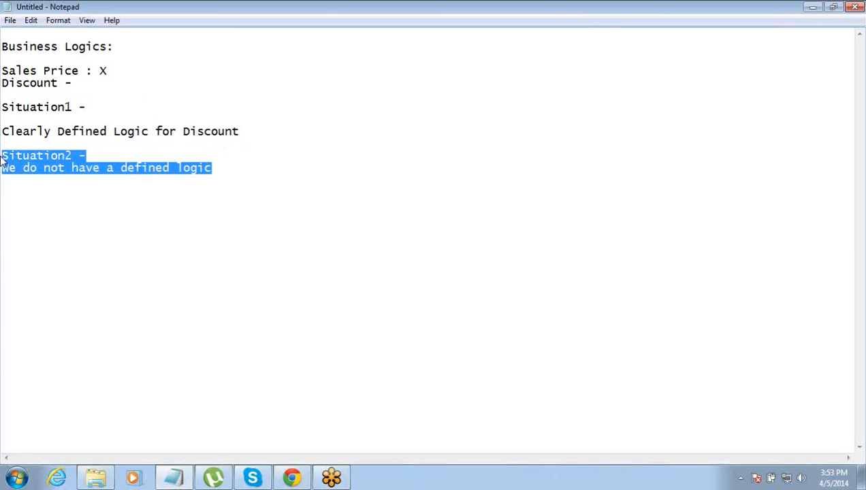
{"action": "left_click", "coordinate": [3, 118]}
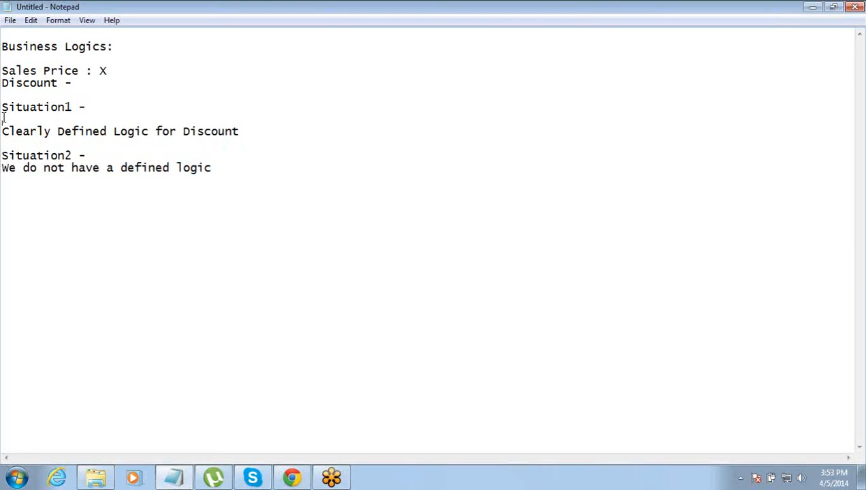
{"action": "key", "text": "Delete"}
{"action": "key", "text": "Up"}
{"action": "key", "text": "Up"}
{"action": "key", "text": "Return"}
{"action": "key", "text": "Return"}
{"action": "key", "text": "Return"}
{"action": "key", "text": "Return"}
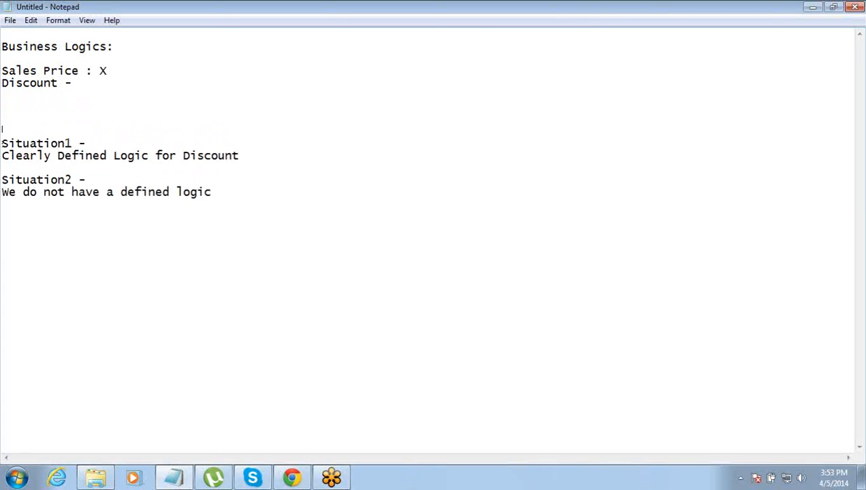
{"action": "key", "text": "Up"}
{"action": "key", "text": "Up"}
{"action": "key", "text": "Up"}
{"action": "key", "text": "Up"}
{"action": "key", "text": "Up"}
{"action": "key", "text": "Left"}
{"action": "key", "text": "Down"}
{"action": "key", "text": "Left"}
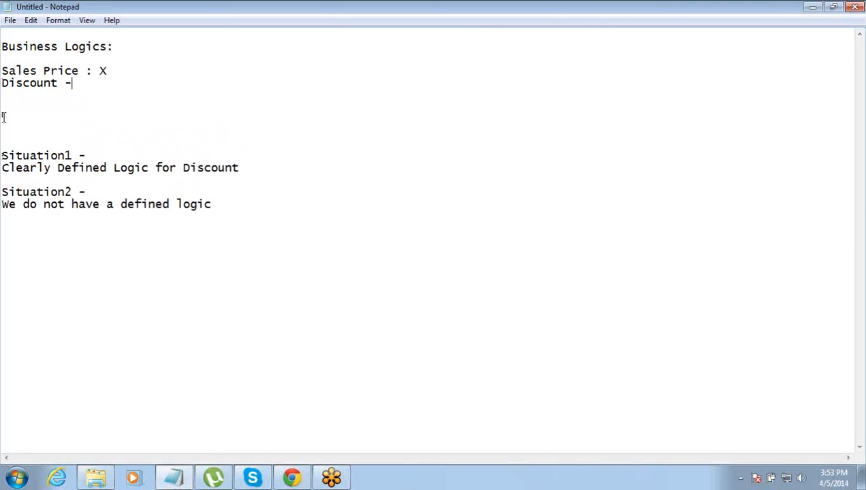
{"action": "key", "text": "Right"}
- Write the rules '= 10 % of Sales Price' and '= If month is Jan / Feb / Mar, 25 % Of Sales Price'
{"action": "key", "text": "Return"}
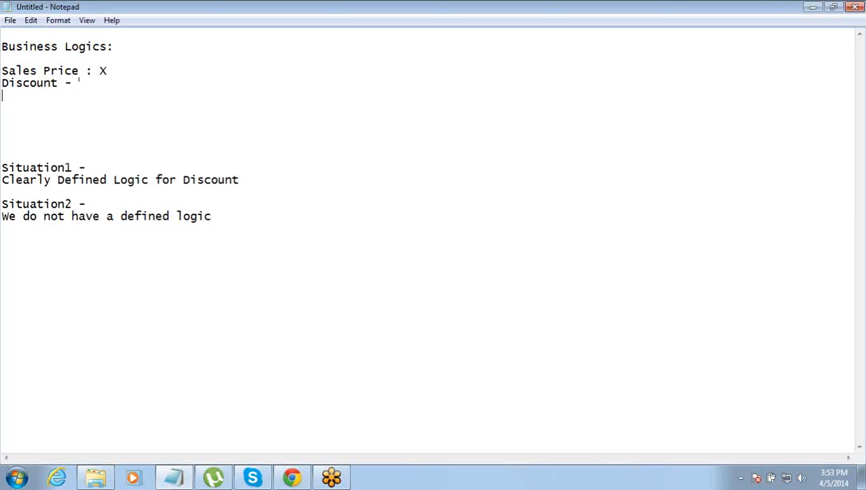
{"action": "type", "text": "= 10  % of Sales Price"}
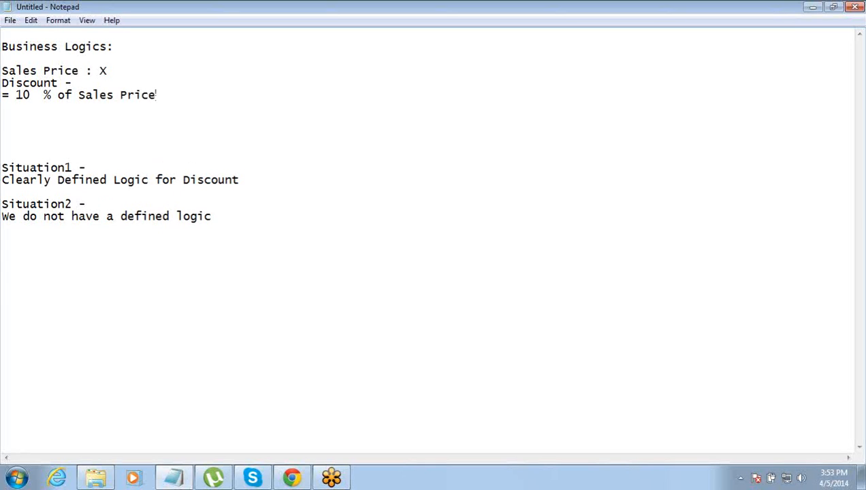
{"action": "key", "text": "Return"}
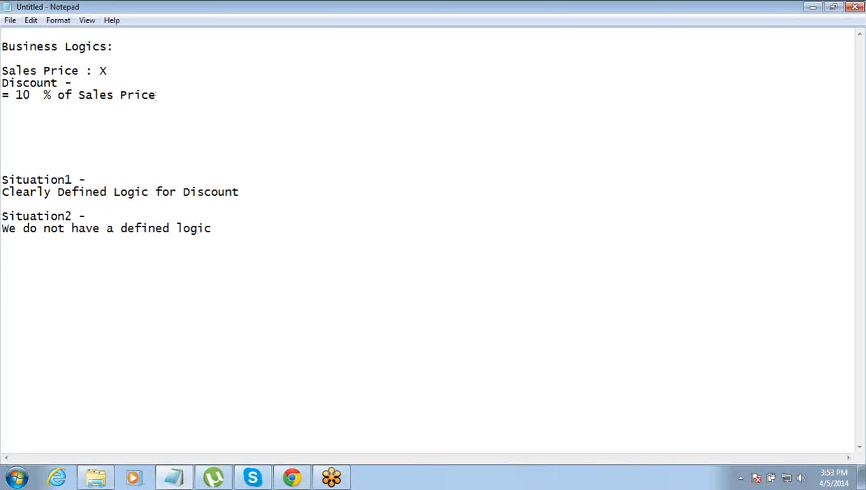
{"action": "type", "text": "="}
{"action": "type", "text": "If current month "}
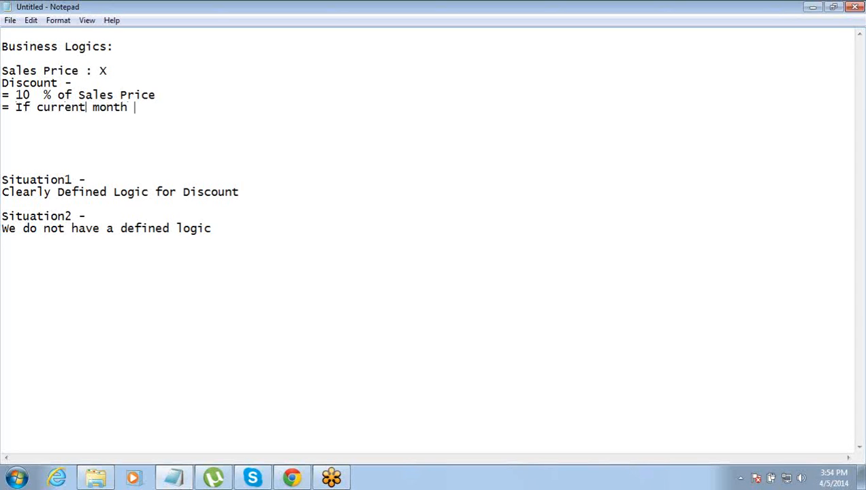
{"action": "type", "text": "is Jan / Feb >"}
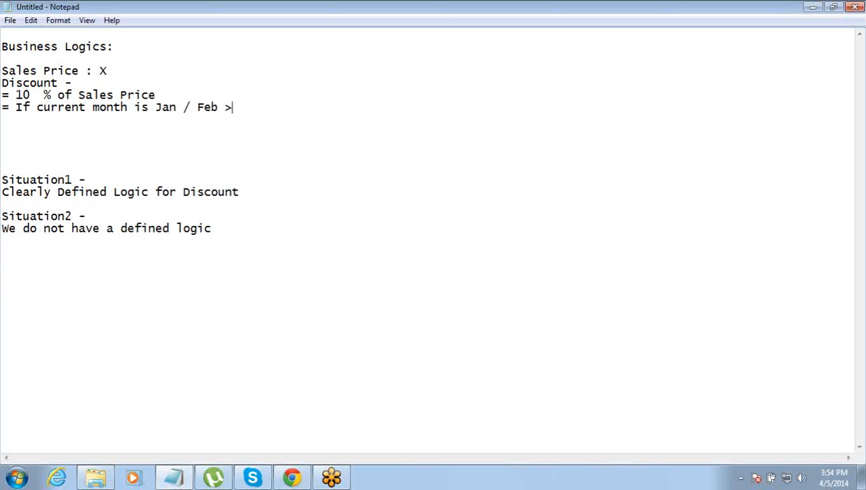
{"action": "key", "text": "BackSpace"}
{"action": "type", "text": "/ Mar, 25 % "}
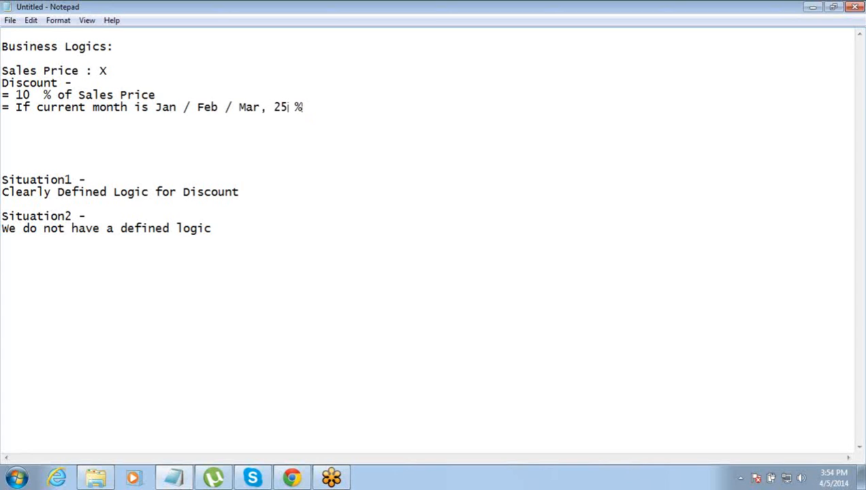
{"action": "type", "text": "Of Sales "}
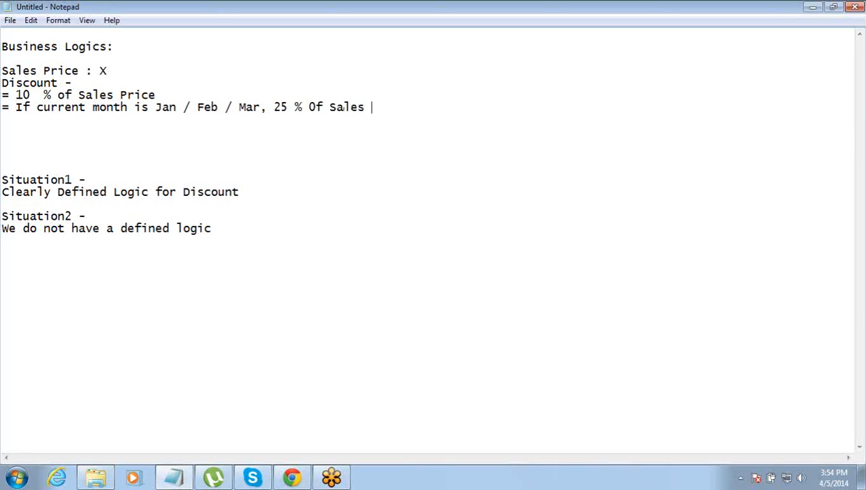
{"action": "type", "text": "Price"}
- Insert a 'Formula:' heading above the 'Sales Price : X' line
{"action": "key", "text": "Up"}
{"action": "key", "text": "Up"}
{"action": "key", "text": "Up"}
{"action": "key", "text": "Up"}
{"action": "key", "text": "Up"}
{"action": "key", "text": "Down"}
{"action": "key", "text": "Down"}
{"action": "key", "text": "Down"}
{"action": "key", "text": "Down"}
{"action": "key", "text": "Return"}
{"action": "type", "text": "Formula"}
{"action": "key", "text": "BackSpace"}
{"action": "type", "text": "L"}
{"action": "key", "text": "BackSpace"}
{"action": "key", "text": "BackSpace"}
{"action": "type", "text": ":"}
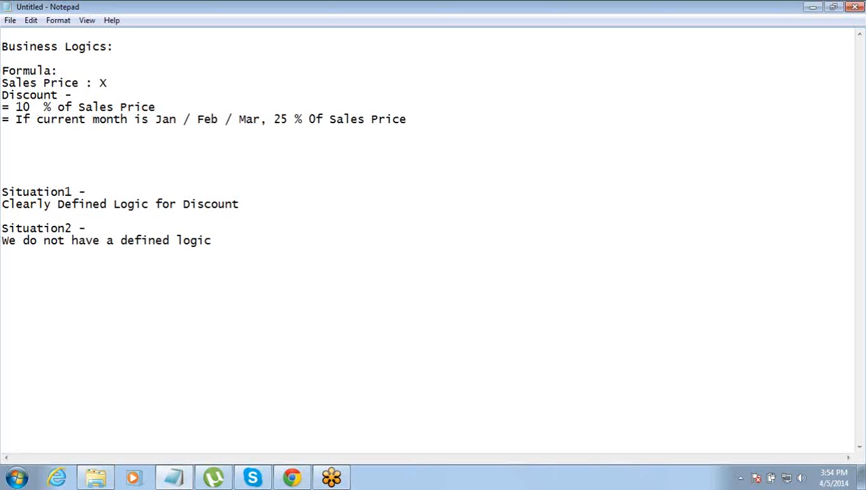
{"action": "key", "text": "shift+Home"}
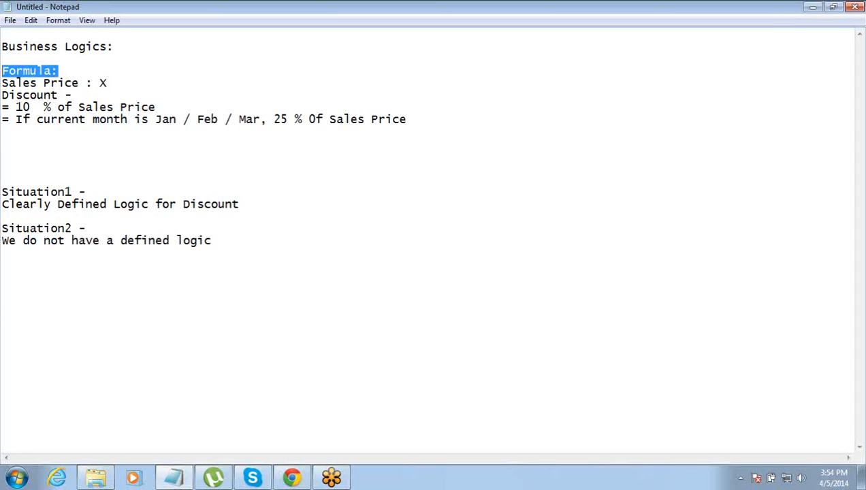
{"action": "key", "text": "Down"}
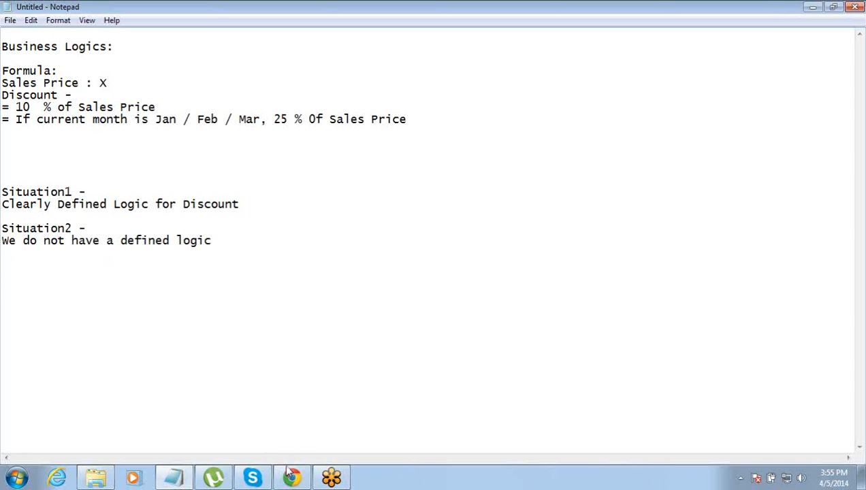
{"action": "mouse_move", "coordinate": [291, 477]}
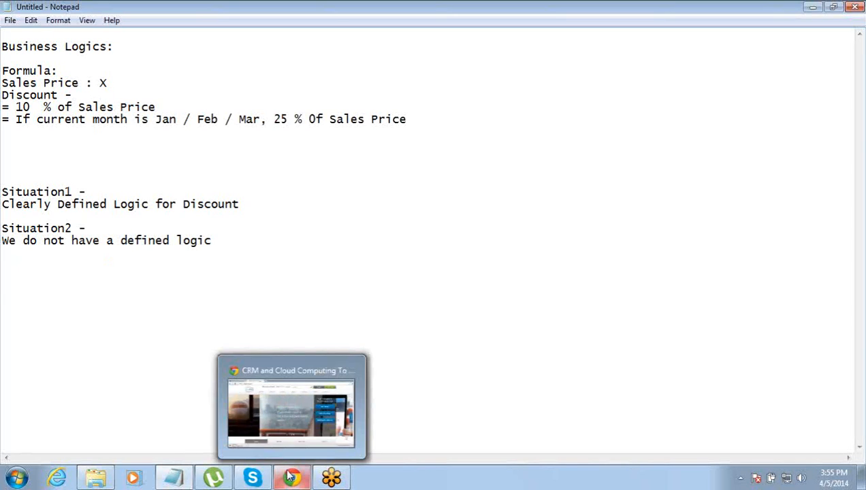
- Open the Salesforce login page and enter the account username, correcting its mail domain
{"action": "left_click", "coordinate": [273, 381]}
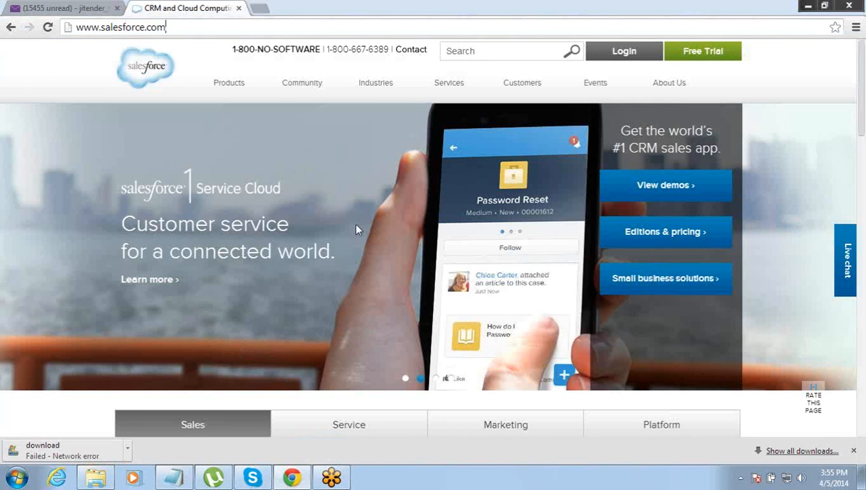
{"action": "left_click", "coordinate": [621, 54]}
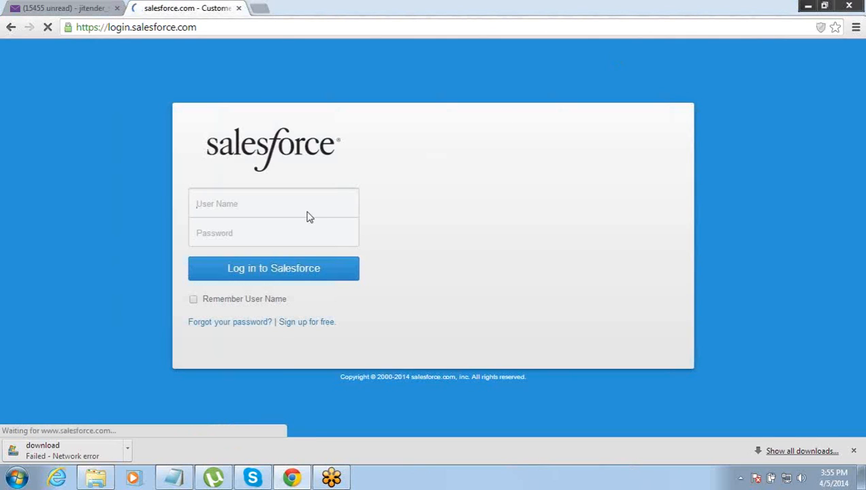
{"action": "left_click", "coordinate": [308, 205]}
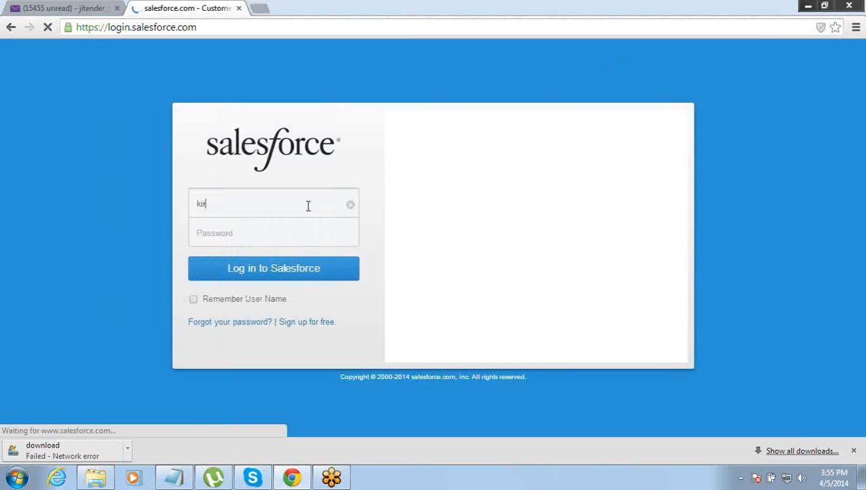
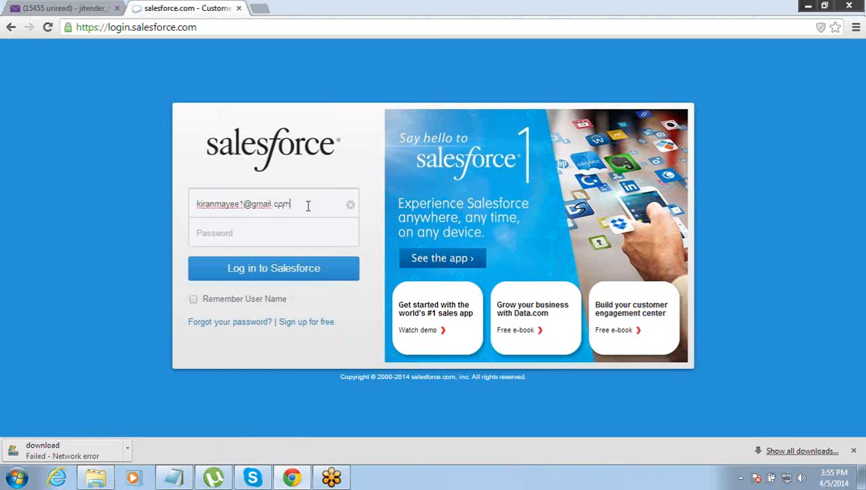
{"action": "key", "text": "Tab"}
{"action": "key", "text": "shift+Tab"}
{"action": "key", "text": "Right"}
{"action": "key", "text": "Menu"}
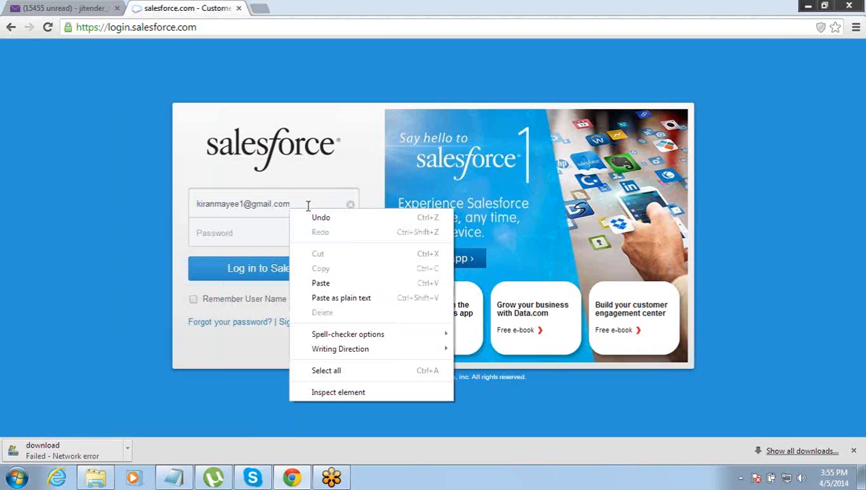
{"action": "key", "text": "Escape"}
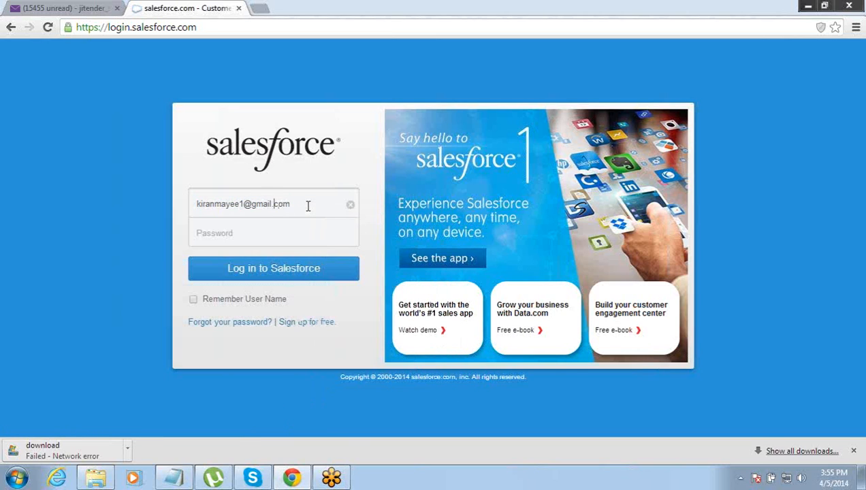
{"action": "key", "text": "shift+Left"}
{"action": "key", "text": "shift+Left"}
{"action": "key", "text": "shift+Left"}
{"action": "key", "text": "shift+Left"}
{"action": "key", "text": "shift+Left"}
{"action": "key", "text": "BackSpace"}
{"action": "type", "text": "yahoo"}
- Complete the login credentials, sign in, and close the downloads bar
{"action": "key", "text": "Tab"}
{"action": "key", "text": "shift+Tab"}
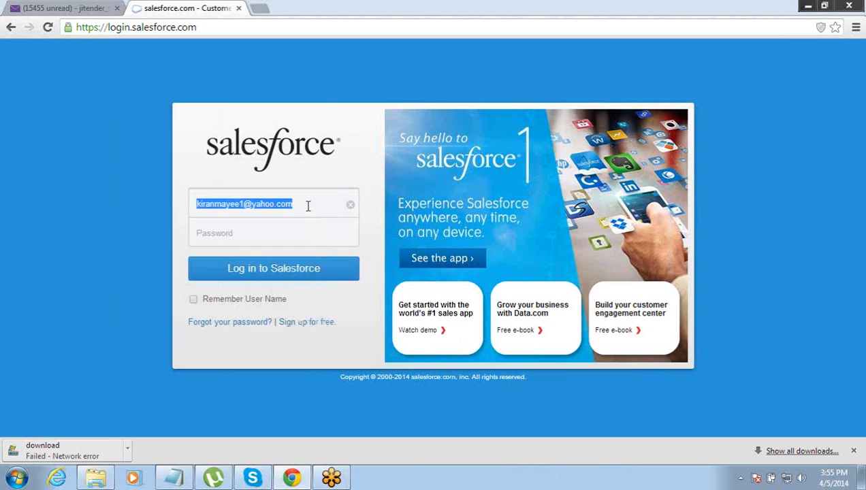
{"action": "left_click", "coordinate": [307, 207]}
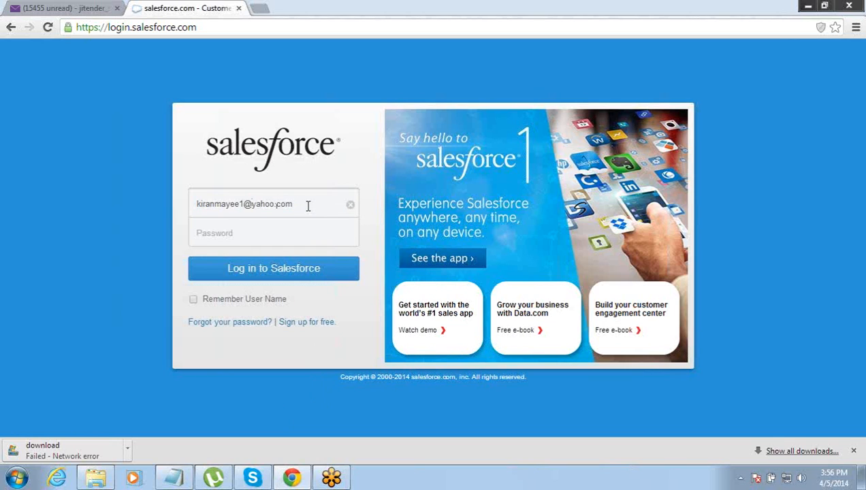
{"action": "type", "text": "n_*****"}
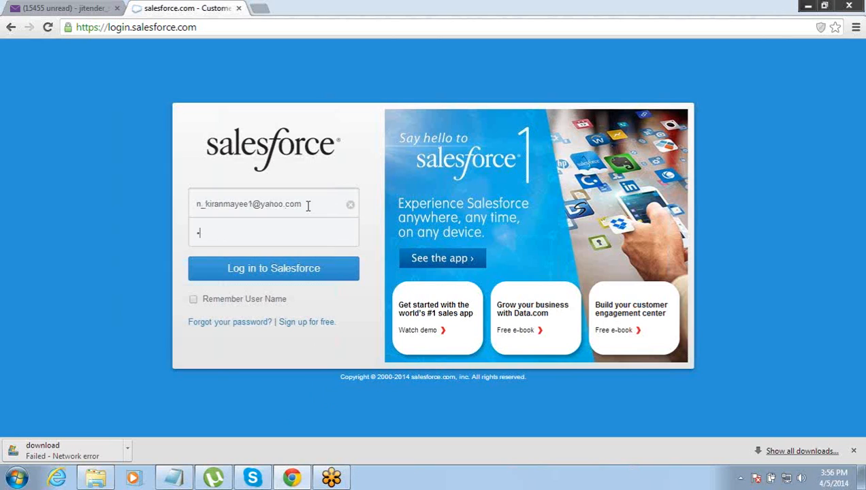
{"action": "type", "text": "*****"}
{"action": "type", "text": "1"}
{"action": "key", "text": "Return"}
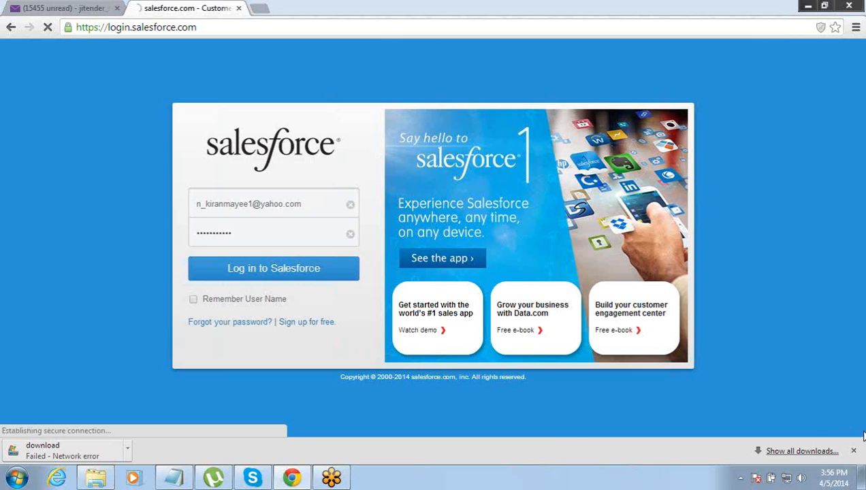
{"action": "left_click", "coordinate": [854, 451]}
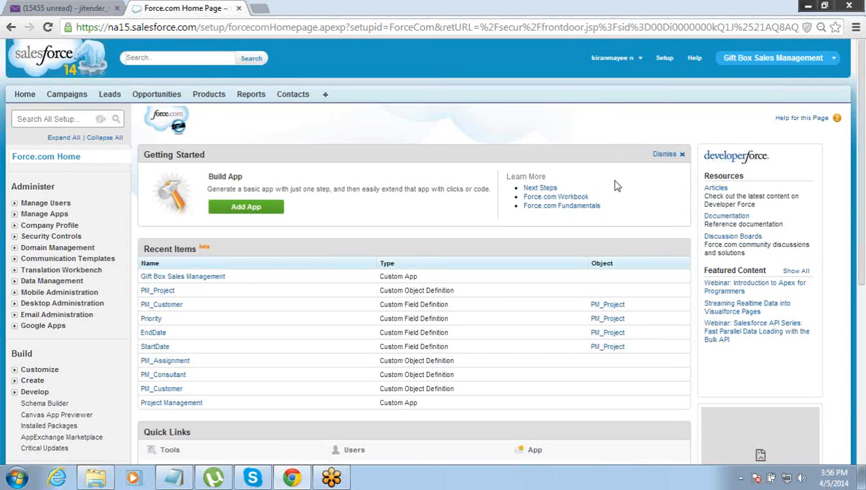
- Bring the Notepad discount business-logic notes in front of the Salesforce page
{"action": "left_click_drag", "start_coordinate": [863, 230], "coordinate": [862, 199]}
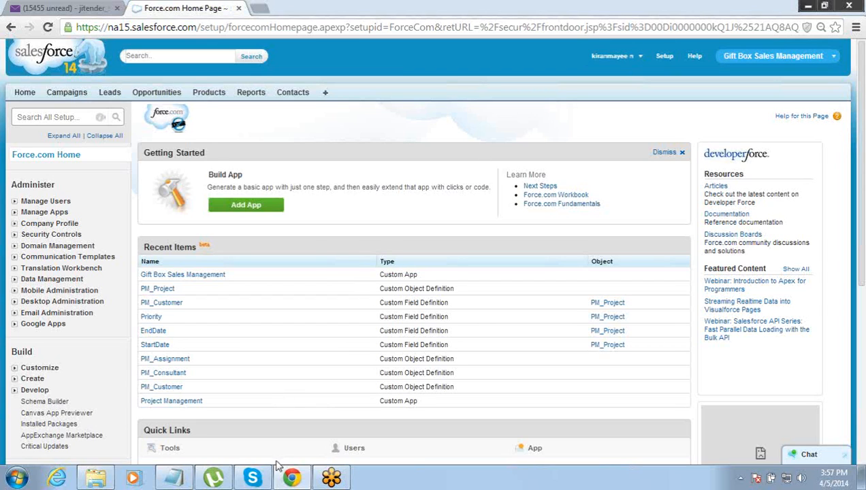
{"action": "mouse_move", "coordinate": [293, 480]}
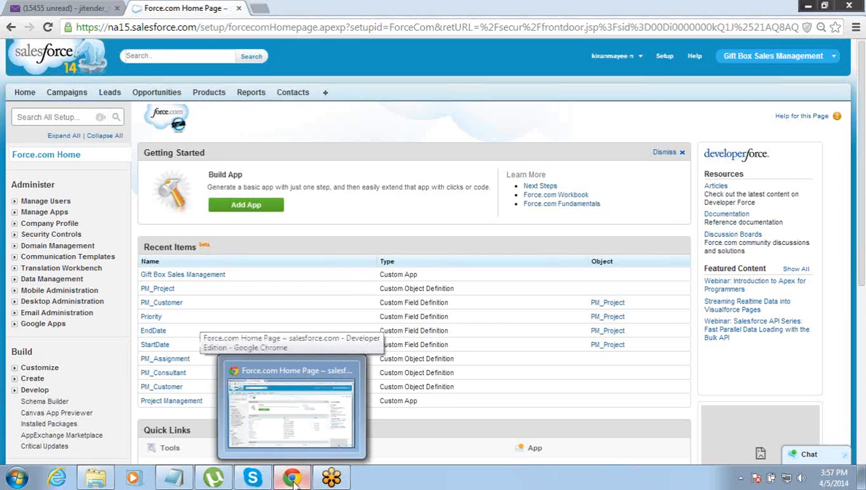
{"action": "left_click", "coordinate": [174, 478]}
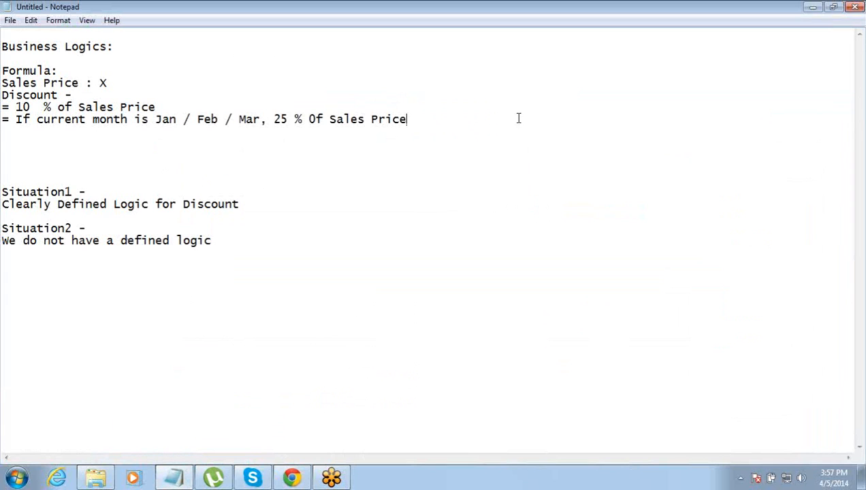
{"action": "left_click", "coordinate": [291, 478]}
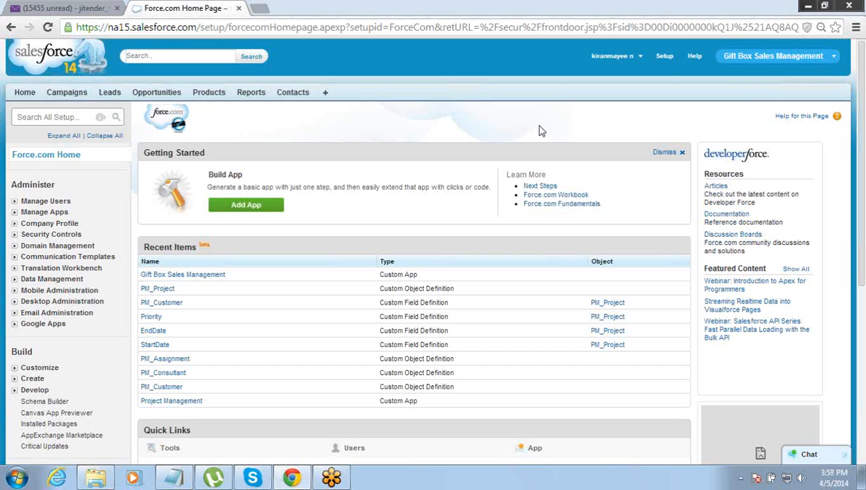
{"action": "left_click", "coordinate": [171, 478]}
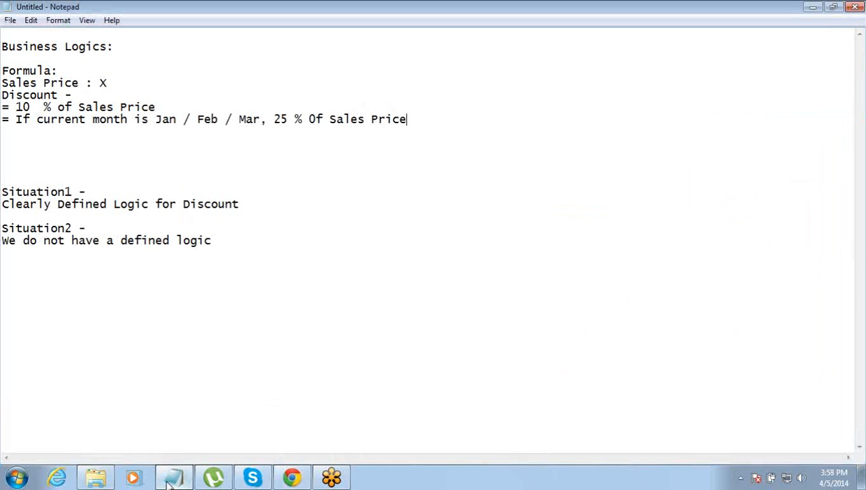
- Add a 'Duartion -' line below the Situation2 notes, then return to Salesforce
{"action": "left_click", "coordinate": [262, 239]}
{"action": "key", "text": "Return"}
{"action": "key", "text": "Return"}
{"action": "key", "text": "Return"}
{"action": "type", "text": "Duart"}
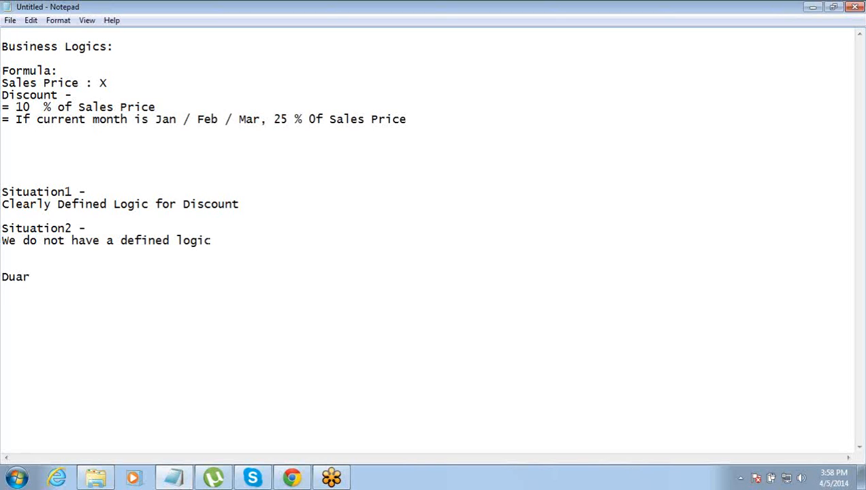
{"action": "type", "text": "ion -"}
{"action": "left_click", "coordinate": [293, 479]}
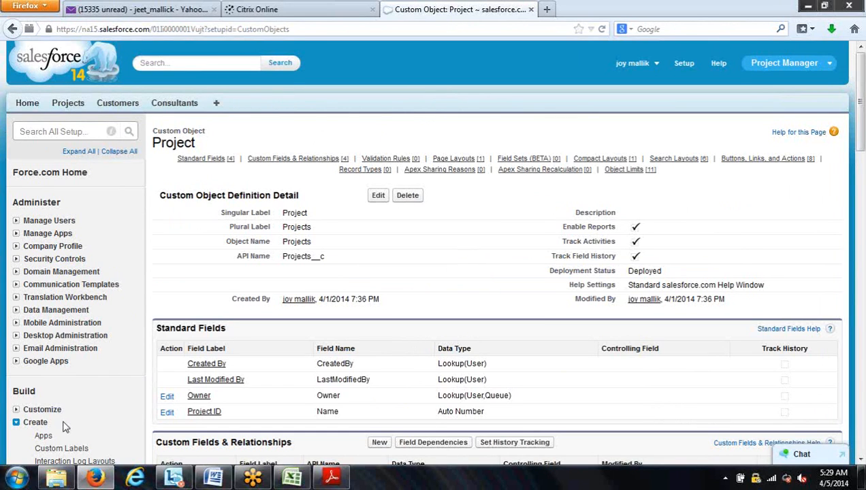
- From Setup, go to Create > Objects and open the Project custom object
{"action": "scroll", "coordinate": [66, 426], "scroll_direction": "down", "scroll_amount": 1}
{"action": "scroll", "coordinate": [59, 424], "scroll_direction": "down", "scroll_amount": 2}
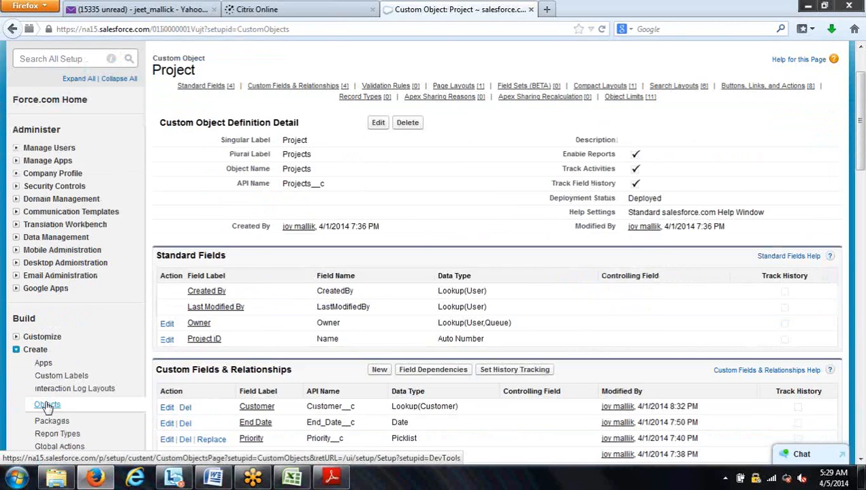
{"action": "left_click", "coordinate": [47, 407]}
{"action": "left_click", "coordinate": [220, 330]}
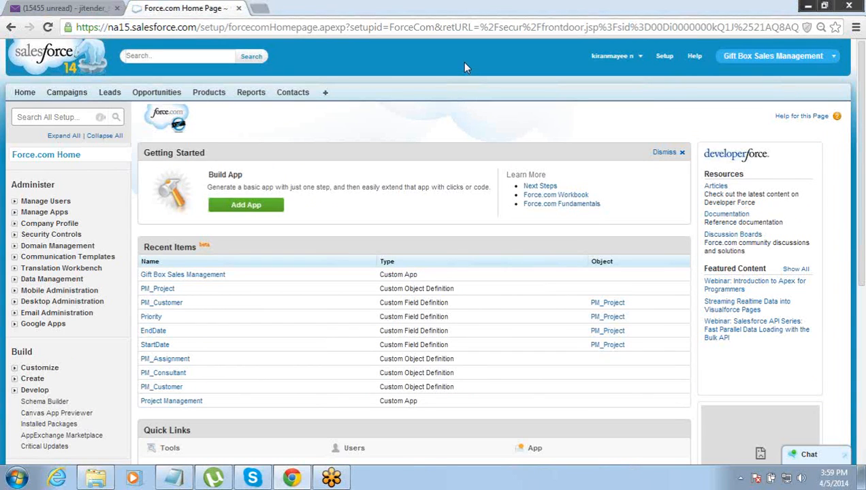
- Minimize Notepad to uncover the Salesforce setup page
{"action": "left_click", "coordinate": [176, 479]}
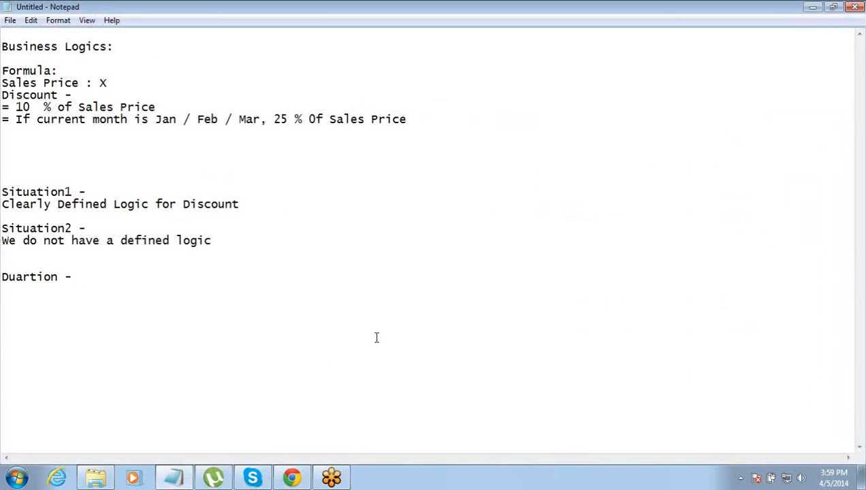
{"action": "left_click", "coordinate": [812, 7]}
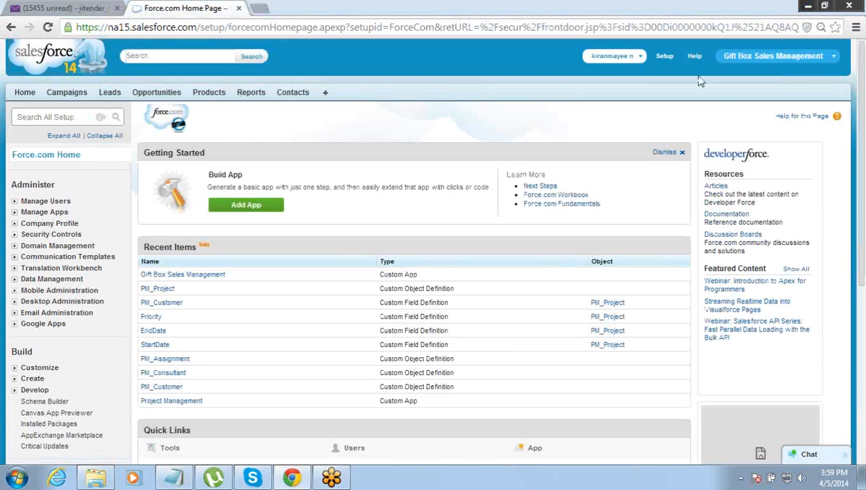
{"action": "left_click_drag", "start_coordinate": [862, 263], "coordinate": [864, 270]}
{"action": "scroll", "coordinate": [863, 271], "scroll_direction": "down", "scroll_amount": 3}
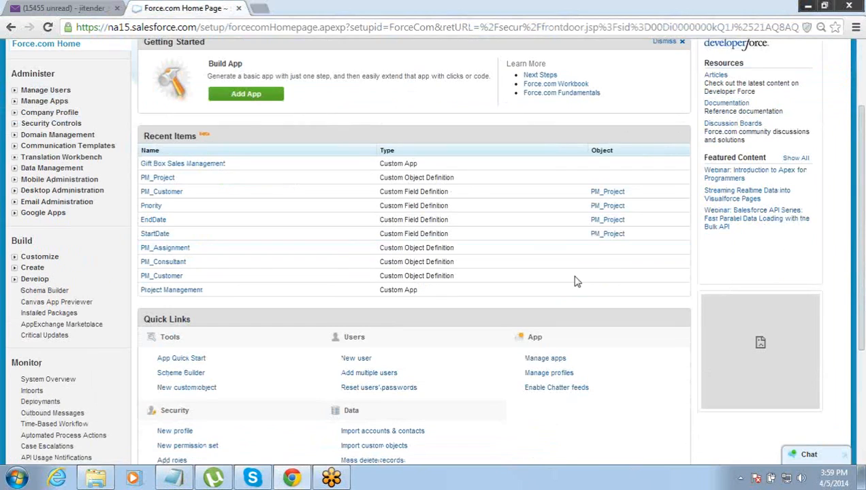
- Open the Project object via Create > Objects and start a new custom field
{"action": "left_click", "coordinate": [15, 269]}
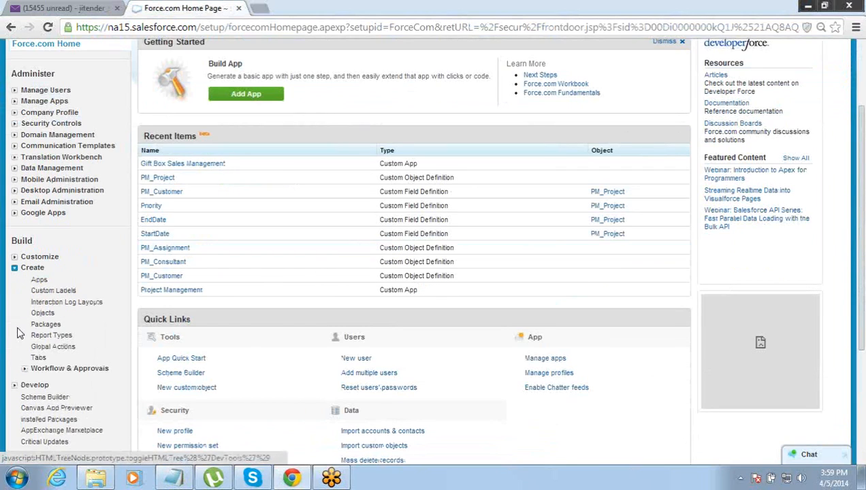
{"action": "left_click", "coordinate": [43, 314]}
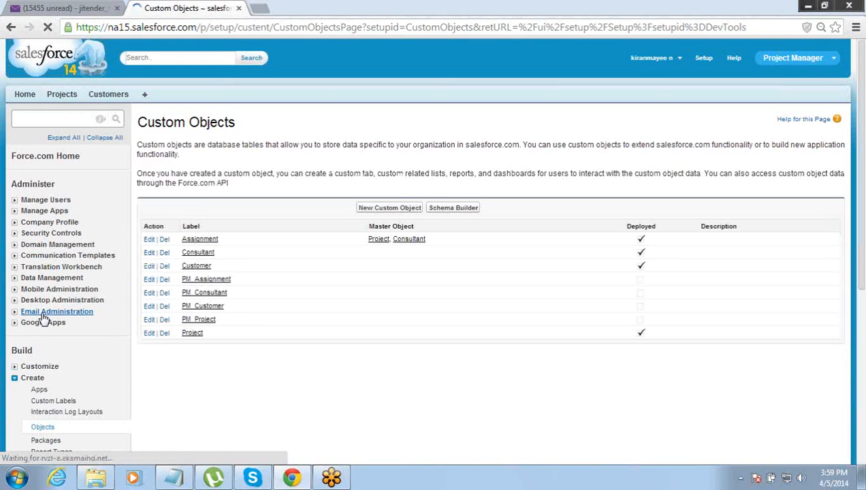
{"action": "left_click", "coordinate": [193, 333]}
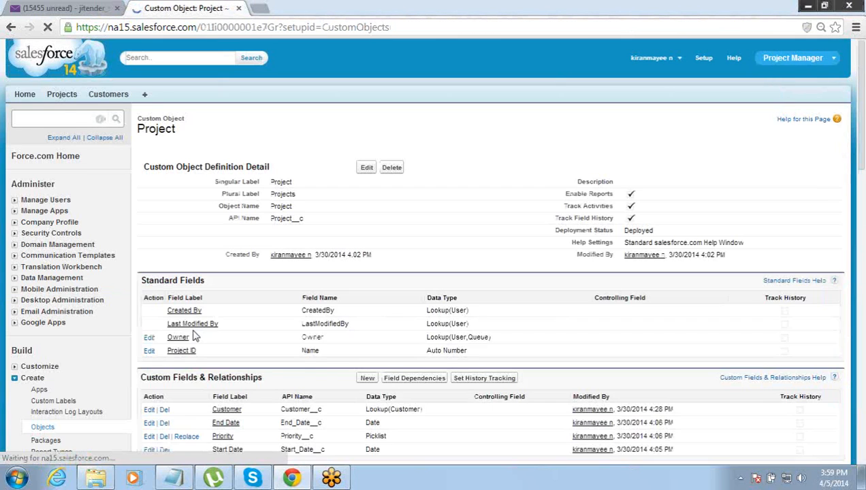
{"action": "left_click", "coordinate": [864, 248]}
{"action": "left_click_drag", "start_coordinate": [862, 242], "coordinate": [862, 183]}
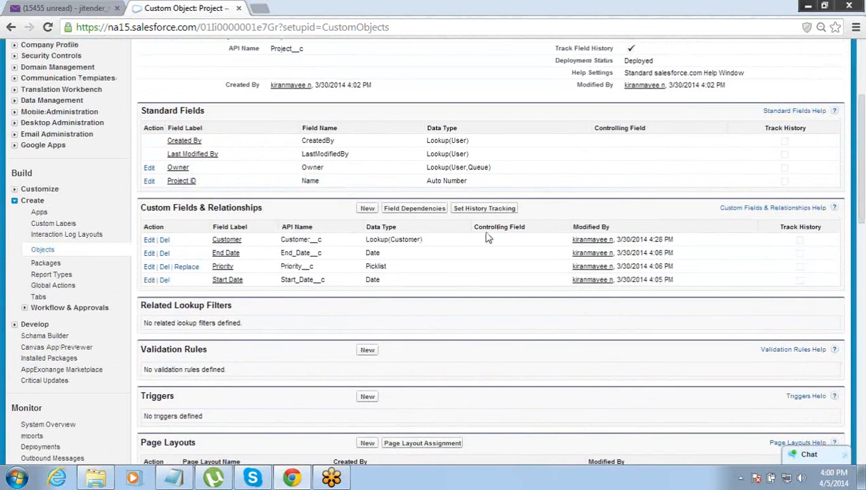
{"action": "left_click", "coordinate": [368, 210]}
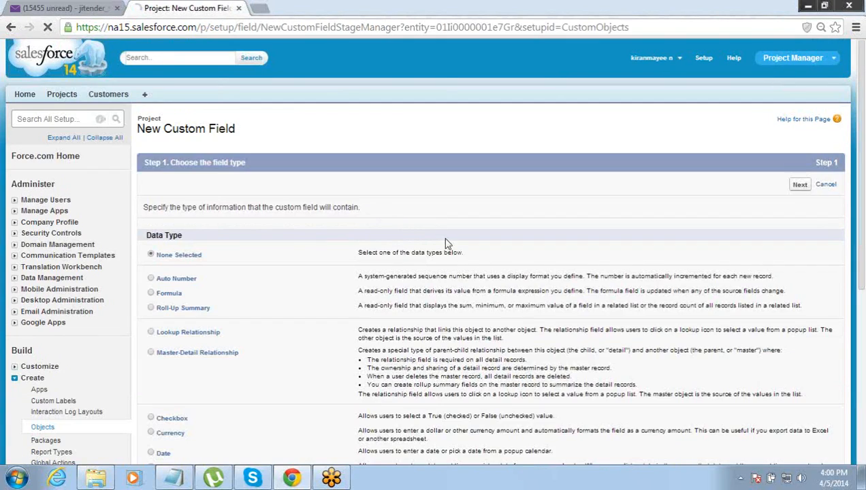
- Create a Number-type custom field labelled Duration
{"action": "left_click_drag", "start_coordinate": [858, 250], "coordinate": [861, 408]}
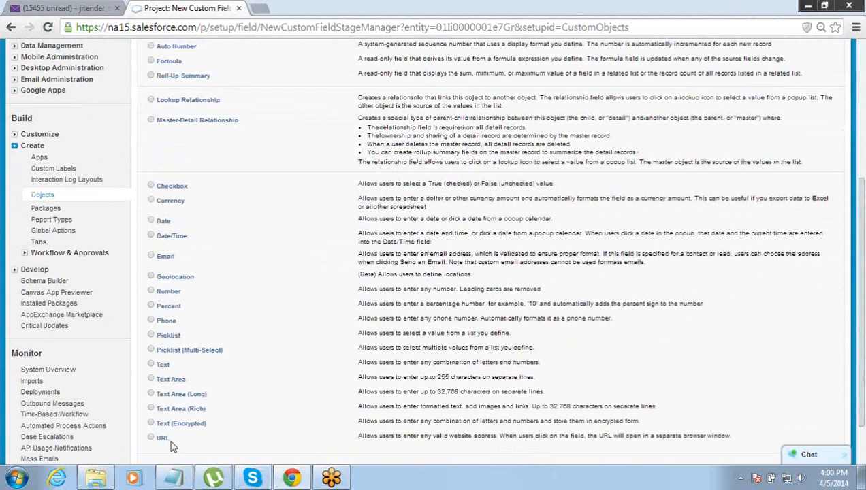
{"action": "left_click", "coordinate": [151, 291]}
{"action": "scroll", "coordinate": [862, 235], "scroll_direction": "down", "scroll_amount": 2}
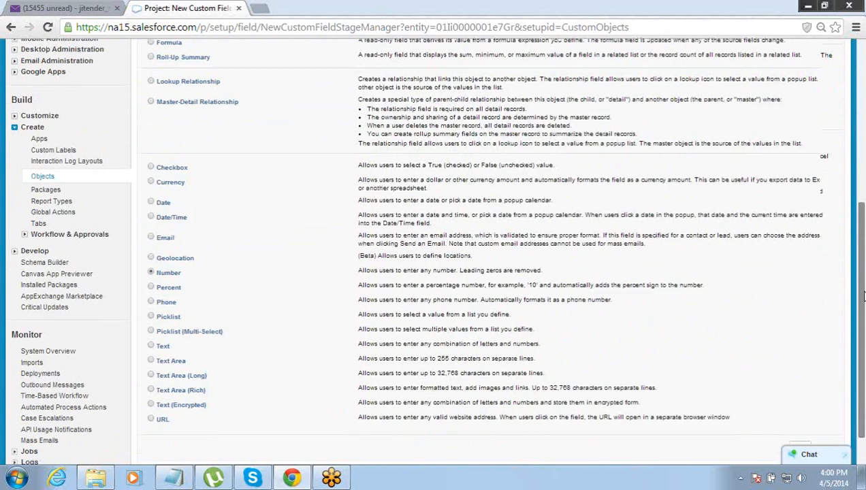
{"action": "left_click", "coordinate": [800, 407]}
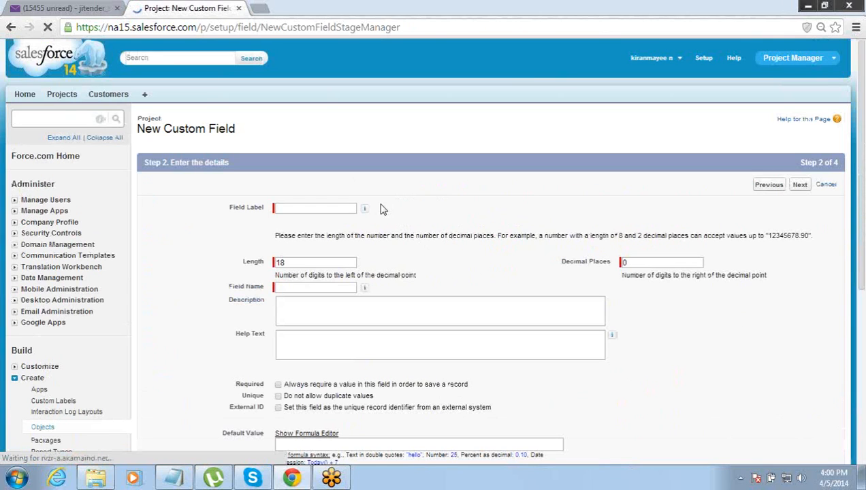
{"action": "left_click", "coordinate": [317, 207]}
{"action": "type", "text": "Du"}
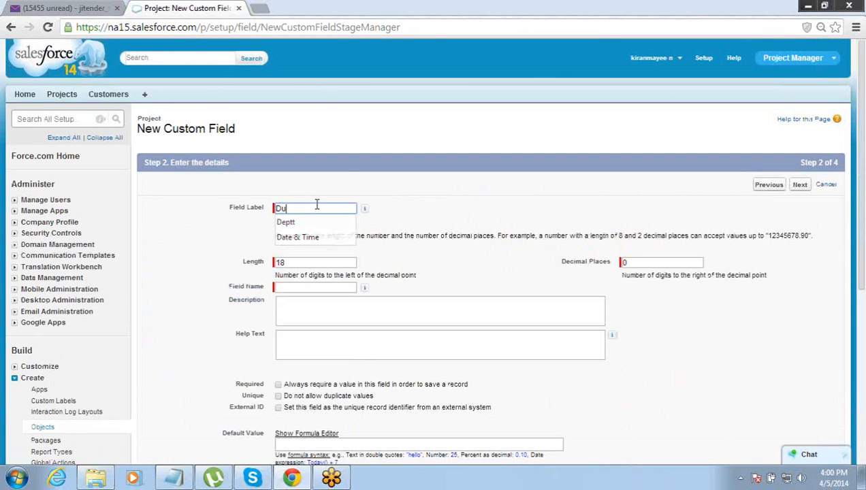
{"action": "type", "text": "ration"}
{"action": "key", "text": "Tab"}
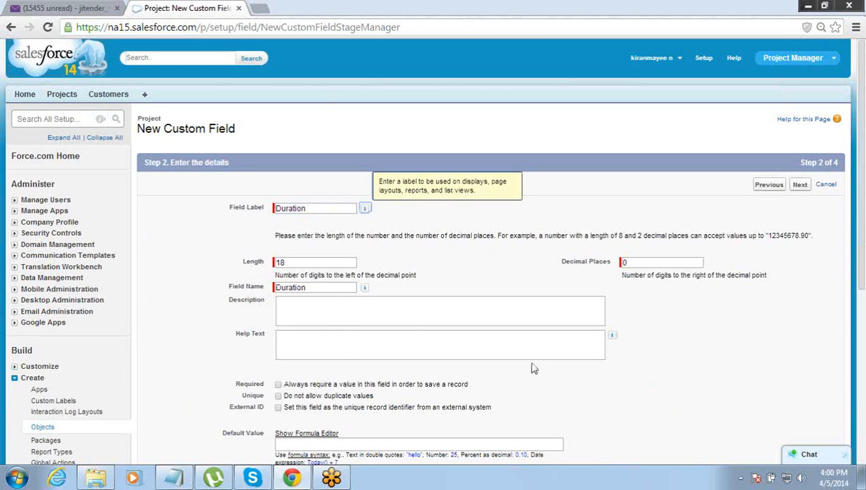
- Make Duration visible to all profiles and save it to the Project Layout
{"action": "left_click", "coordinate": [800, 184]}
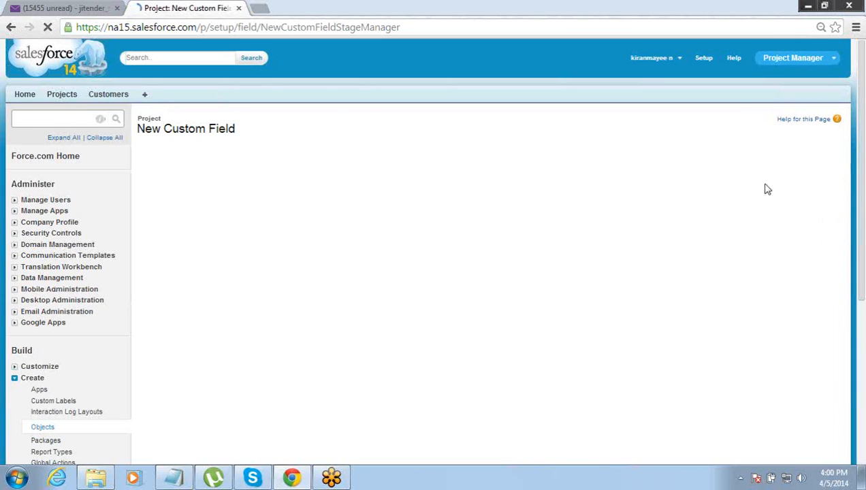
{"action": "left_click", "coordinate": [592, 286]}
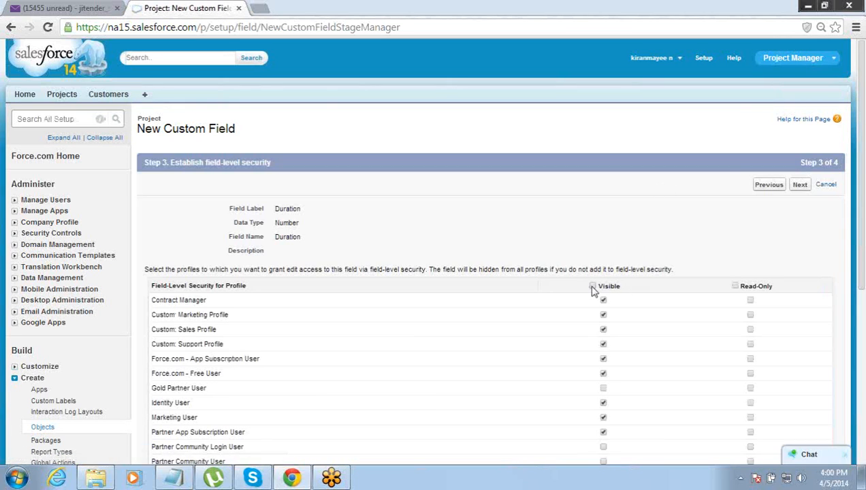
{"action": "left_click", "coordinate": [801, 184]}
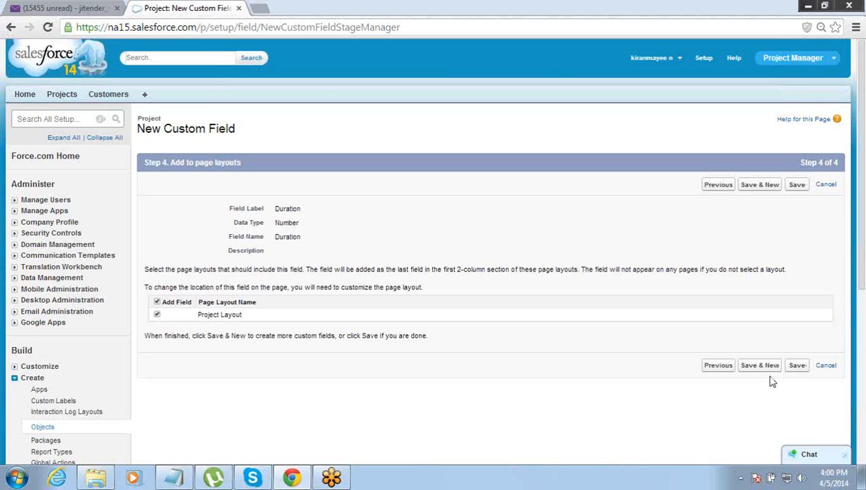
{"action": "left_click", "coordinate": [763, 368]}
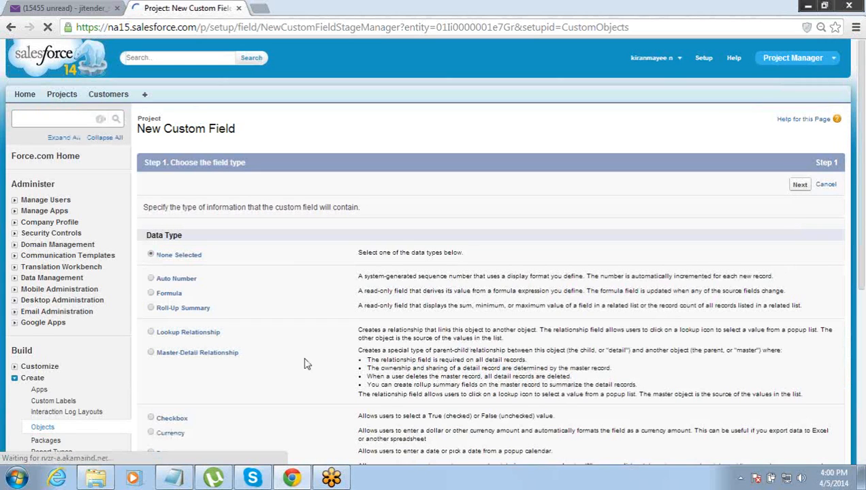
- Define a Currency-type field labelled Currency and make it visible to every profile
{"action": "left_click_drag", "start_coordinate": [865, 253], "coordinate": [865, 387]}
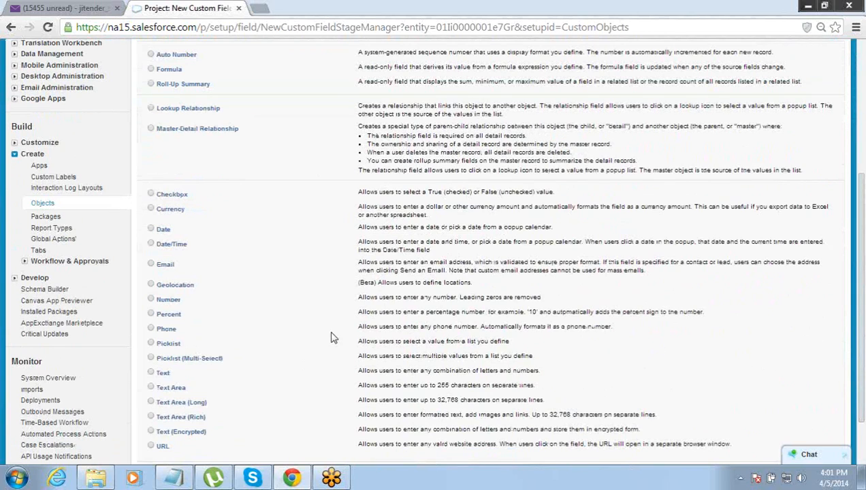
{"action": "left_click", "coordinate": [151, 210]}
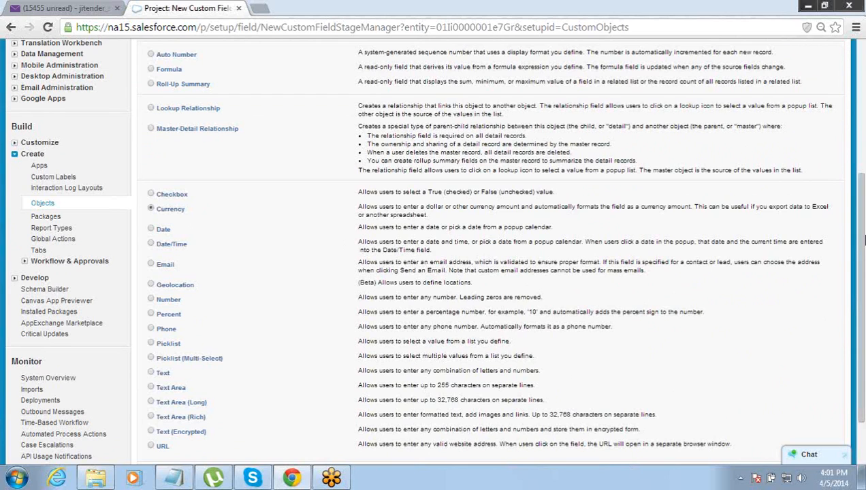
{"action": "scroll", "coordinate": [862, 237], "scroll_direction": "down", "scroll_amount": 2}
{"action": "left_click", "coordinate": [800, 406]}
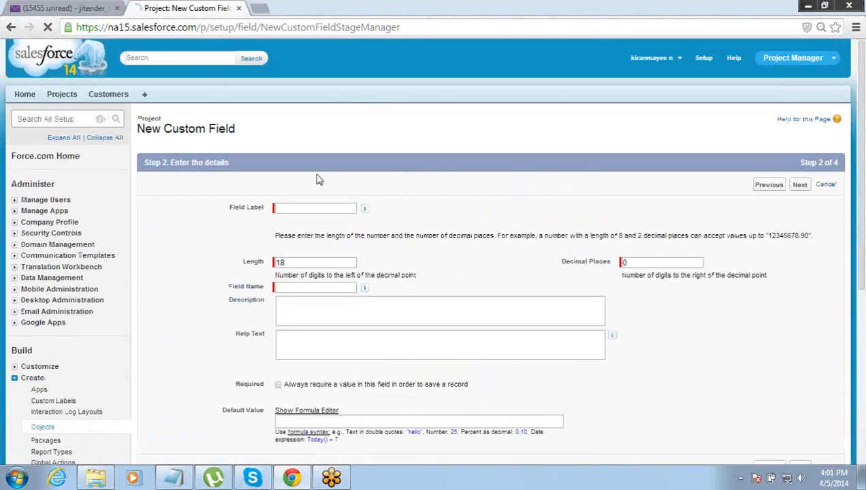
{"action": "left_click", "coordinate": [299, 207]}
{"action": "type", "text": "Currency"}
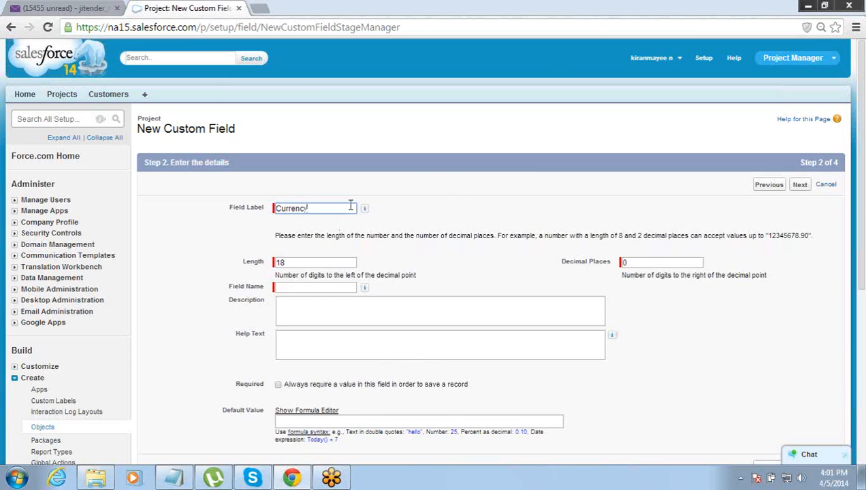
{"action": "left_click", "coordinate": [450, 232]}
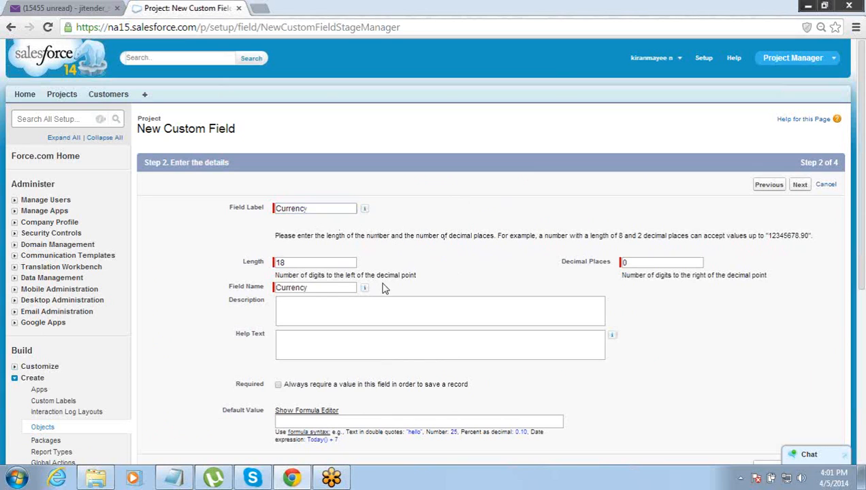
{"action": "left_click", "coordinate": [798, 186]}
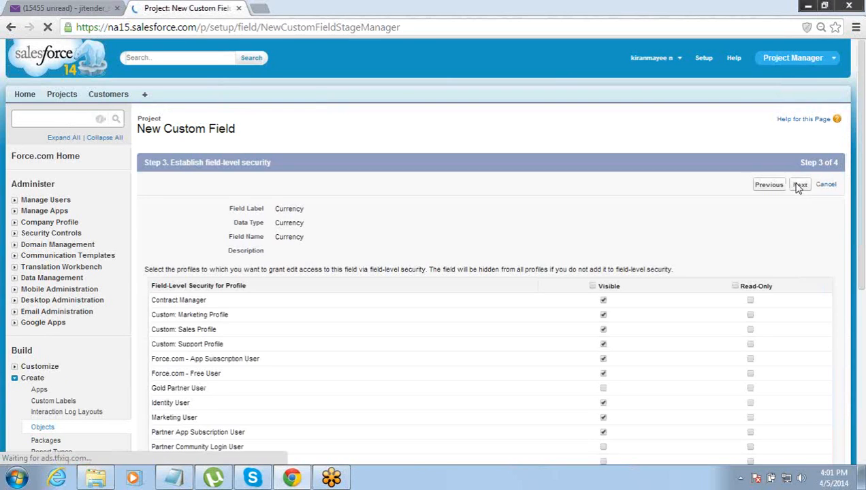
{"action": "left_click", "coordinate": [593, 286]}
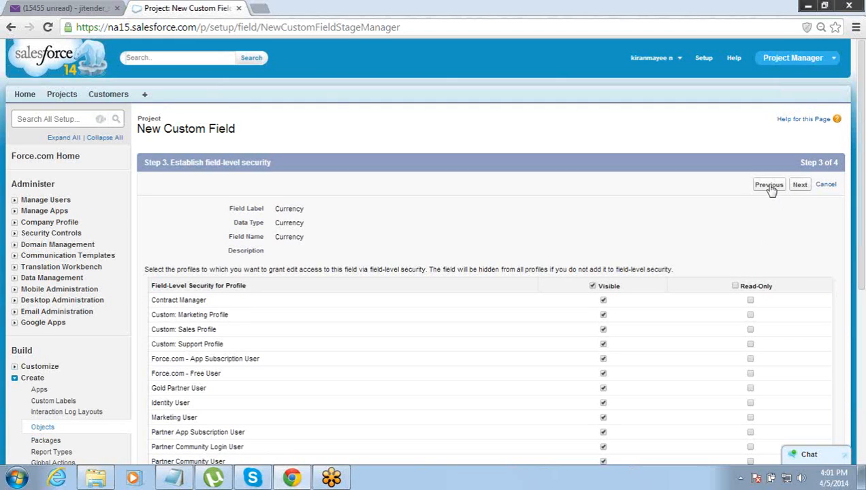
- Rename the field's label and name to Rate, keep it visible to all profiles, and reach the layout step
{"action": "left_click", "coordinate": [770, 186]}
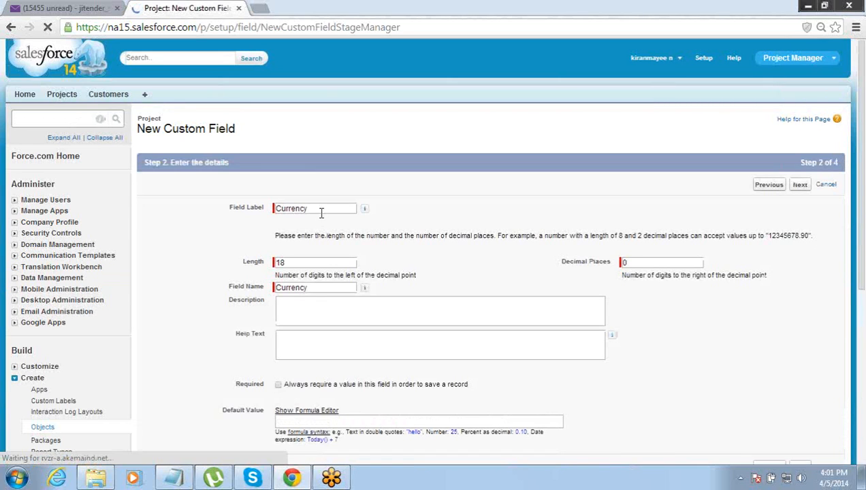
{"action": "type", "text": "Rate"}
{"action": "key", "text": "Tab"}
{"action": "key", "text": "Tab"}
{"action": "key", "text": "Tab"}
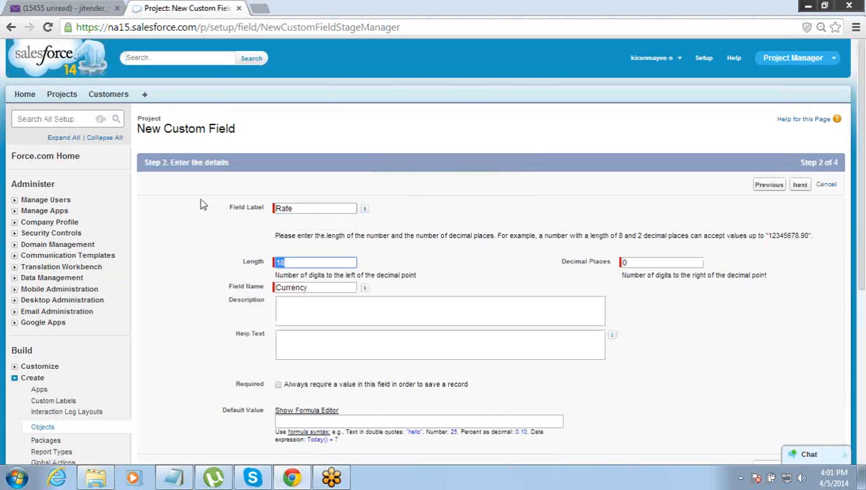
{"action": "type", "text": "Rate"}
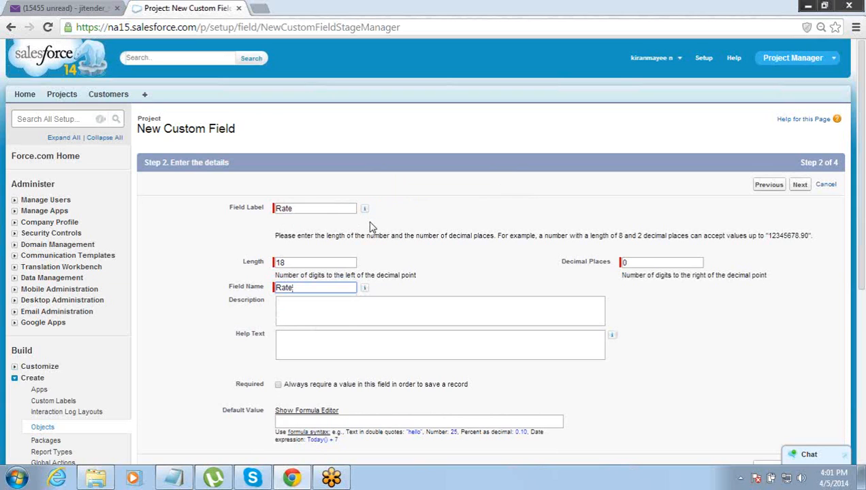
{"action": "left_click", "coordinate": [446, 209]}
{"action": "left_click", "coordinate": [804, 190]}
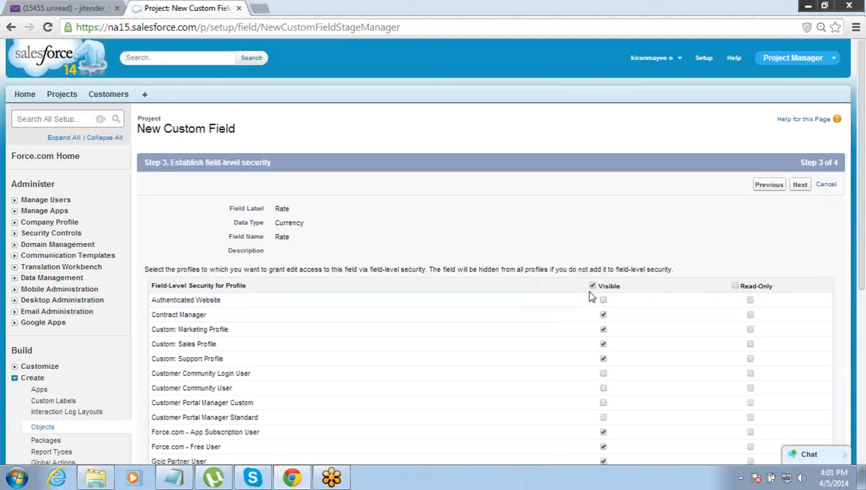
{"action": "left_click", "coordinate": [592, 287]}
{"action": "left_click", "coordinate": [800, 185]}
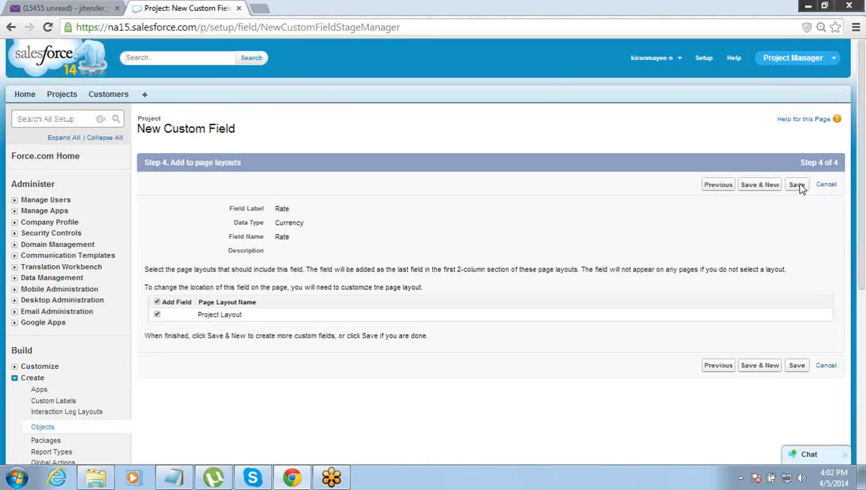
- Save the Rate currency field and begin another new custom field on Project
{"action": "left_click", "coordinate": [798, 185]}
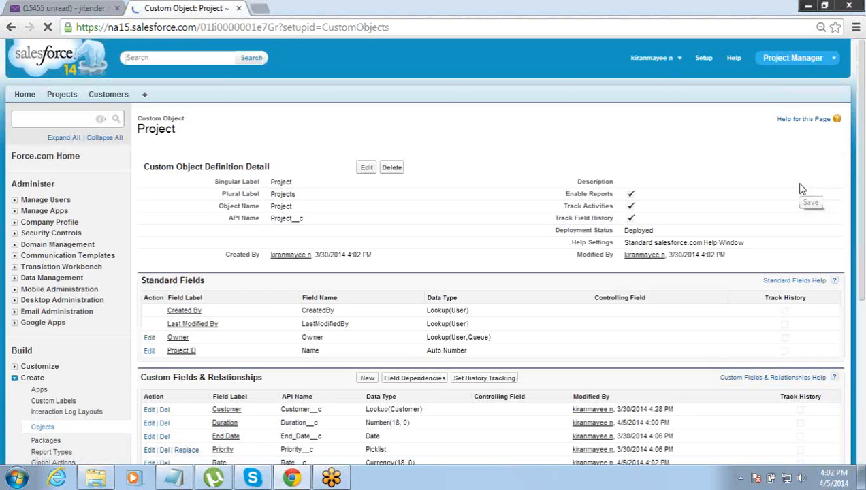
{"action": "scroll", "coordinate": [802, 190], "scroll_direction": "down", "scroll_amount": 5}
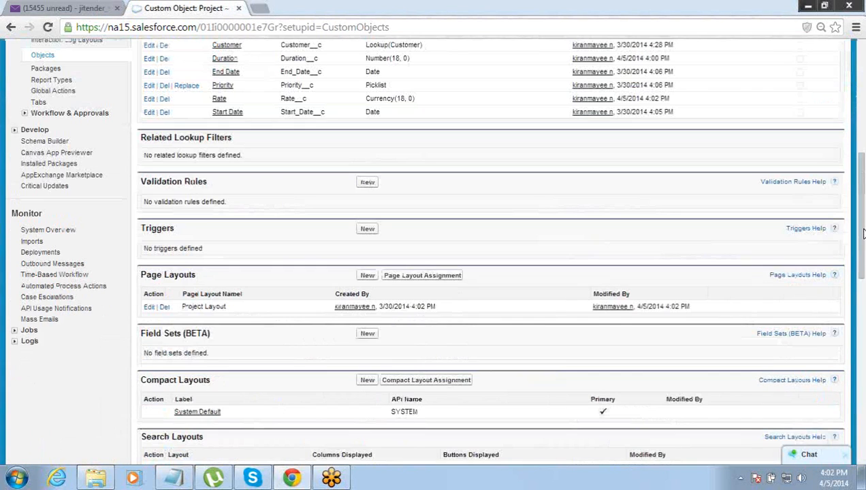
{"action": "left_click_drag", "start_coordinate": [860, 226], "coordinate": [849, 175]}
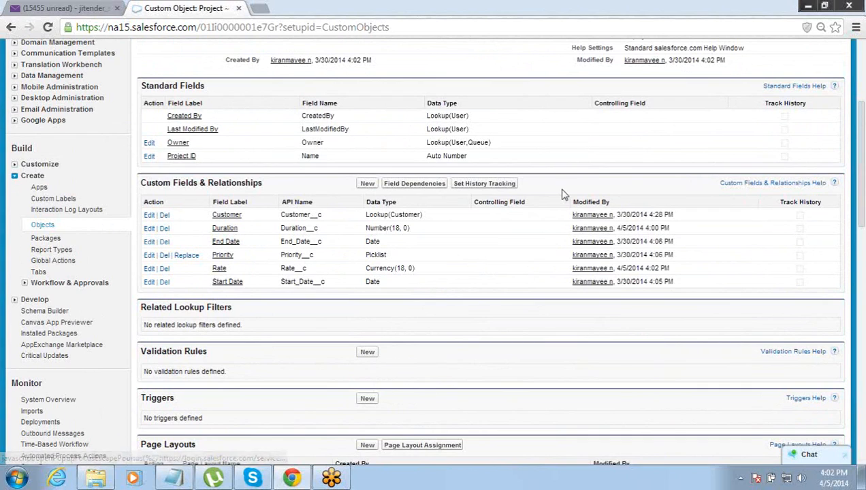
{"action": "left_click", "coordinate": [366, 183]}
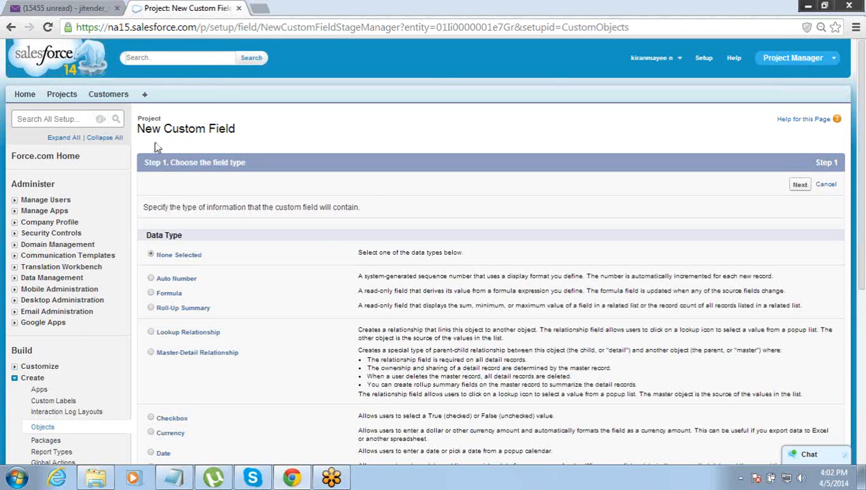
- Create a Formula field labelled Total Budget returning Currency with 2 decimal places
{"action": "left_click", "coordinate": [151, 294]}
{"action": "left_click", "coordinate": [801, 186]}
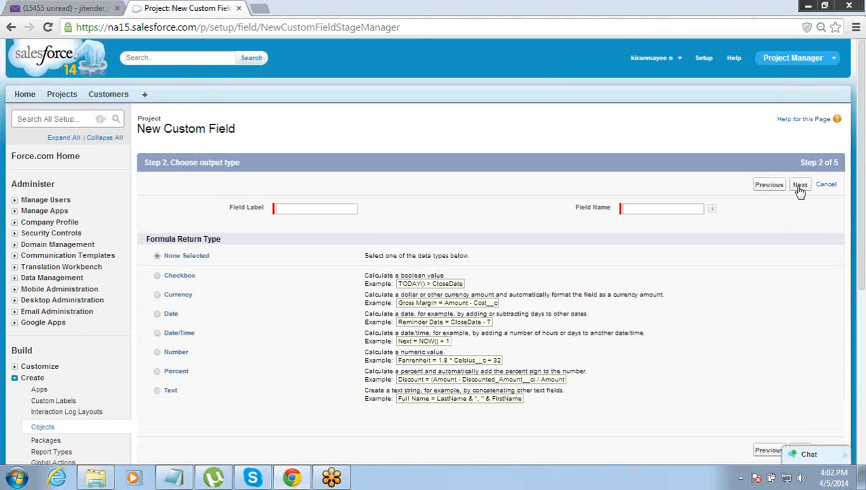
{"action": "left_click", "coordinate": [333, 210]}
{"action": "type", "text": "Total Budget"}
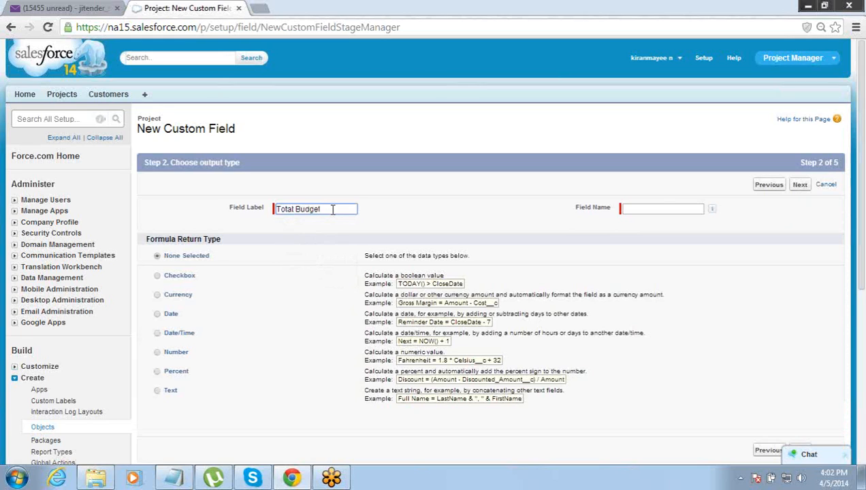
{"action": "key", "text": "Tab"}
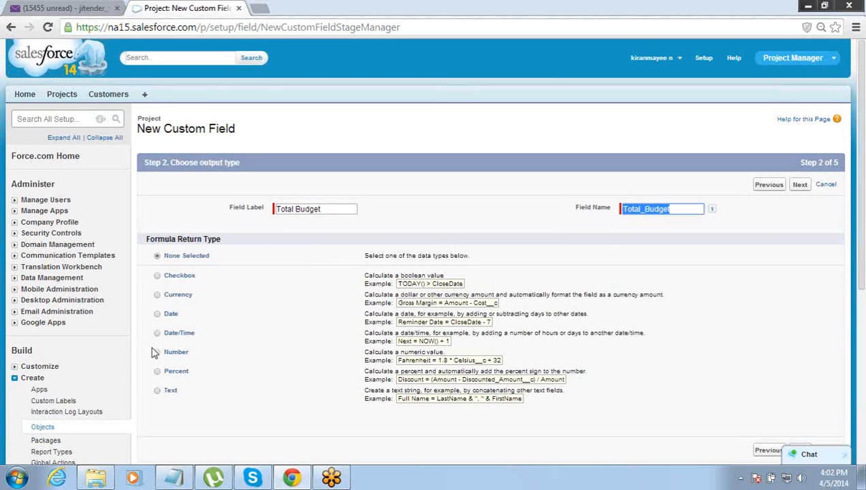
{"action": "left_click", "coordinate": [157, 295]}
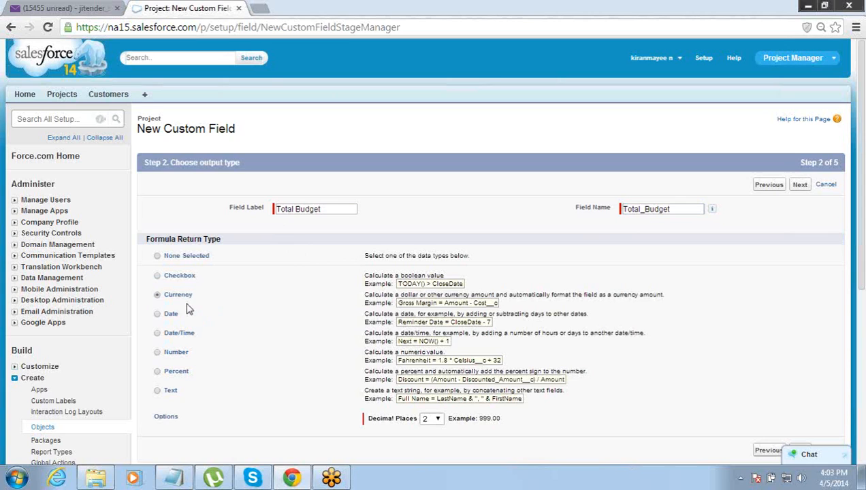
{"action": "left_click_drag", "start_coordinate": [318, 288], "coordinate": [493, 325]}
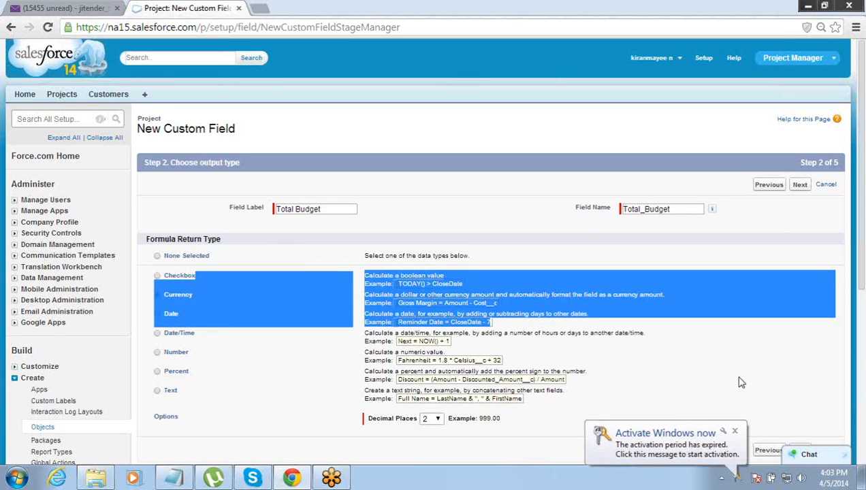
{"action": "left_click", "coordinate": [738, 435]}
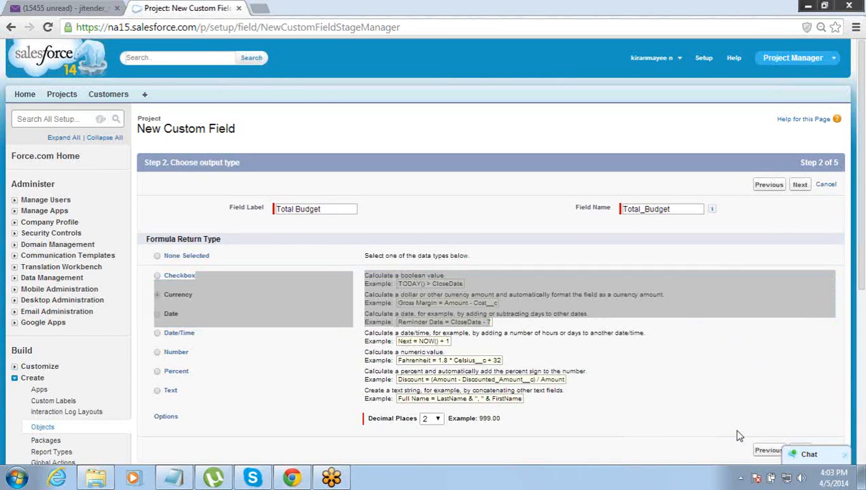
{"action": "left_click", "coordinate": [796, 184]}
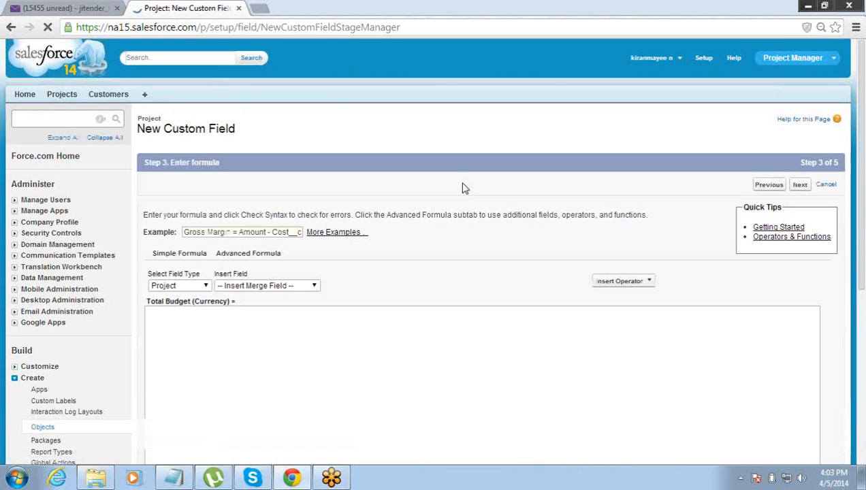
- Switch the empty Total Budget formula to the Advanced Formula editor
{"action": "left_click", "coordinate": [269, 306]}
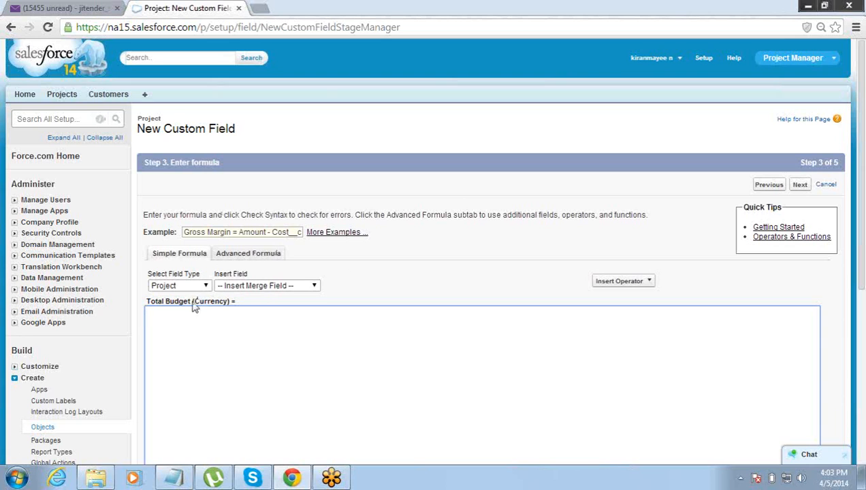
{"action": "scroll", "coordinate": [824, 177], "scroll_direction": "down", "scroll_amount": 1}
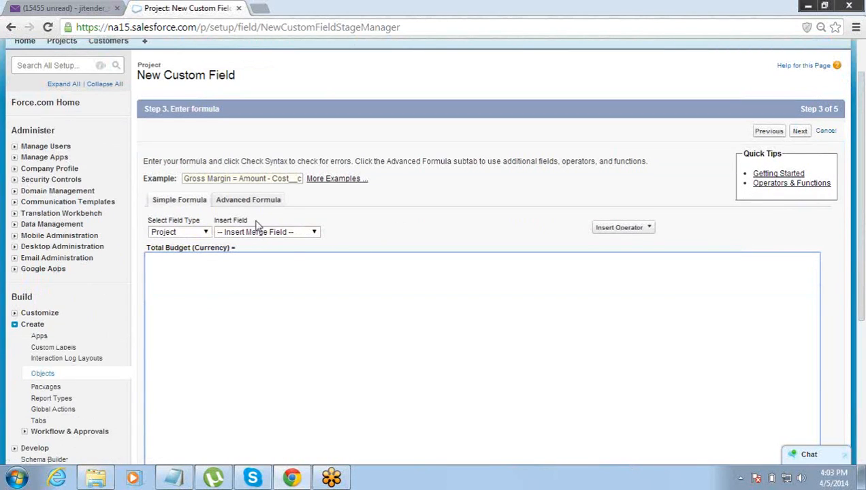
{"action": "left_click", "coordinate": [256, 204]}
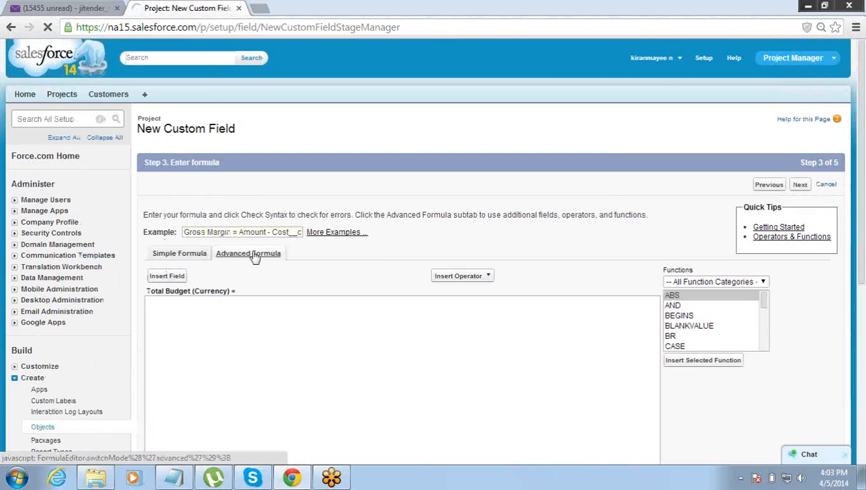
- Insert the Duration field into the formula and remove the leading space
{"action": "left_click", "coordinate": [162, 277]}
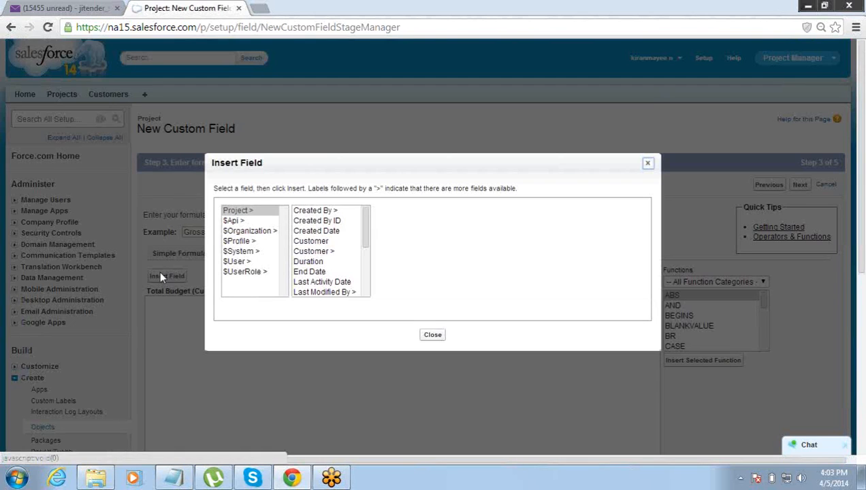
{"action": "left_click", "coordinate": [327, 232]}
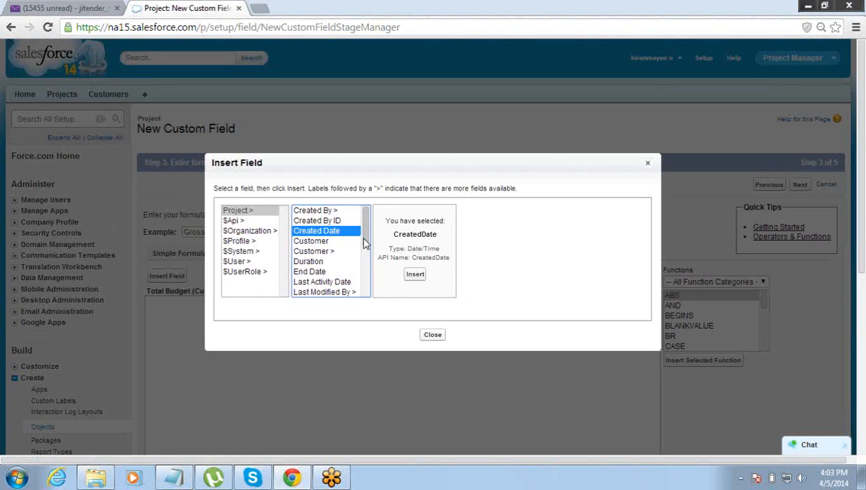
{"action": "mouse_move", "coordinate": [366, 236]}
{"action": "left_mouse_down"}
{"action": "mouse_move", "coordinate": [366, 292]}
{"action": "mouse_move", "coordinate": [366, 228]}
{"action": "left_mouse_up"}
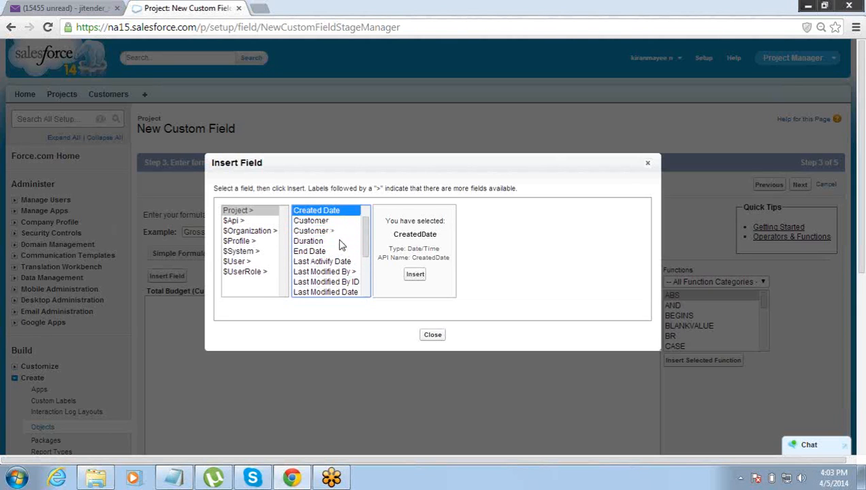
{"action": "left_click", "coordinate": [342, 243]}
{"action": "left_click", "coordinate": [414, 278]}
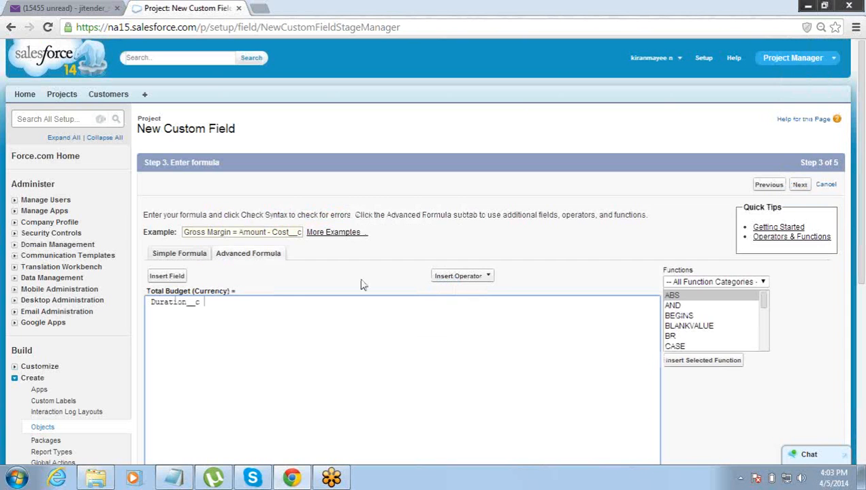
{"action": "left_click", "coordinate": [151, 302]}
{"action": "key", "text": "Delete"}
- Append the multiply operator and the Rate field so the formula reads Duration__c * Rate__c
{"action": "left_click", "coordinate": [487, 282]}
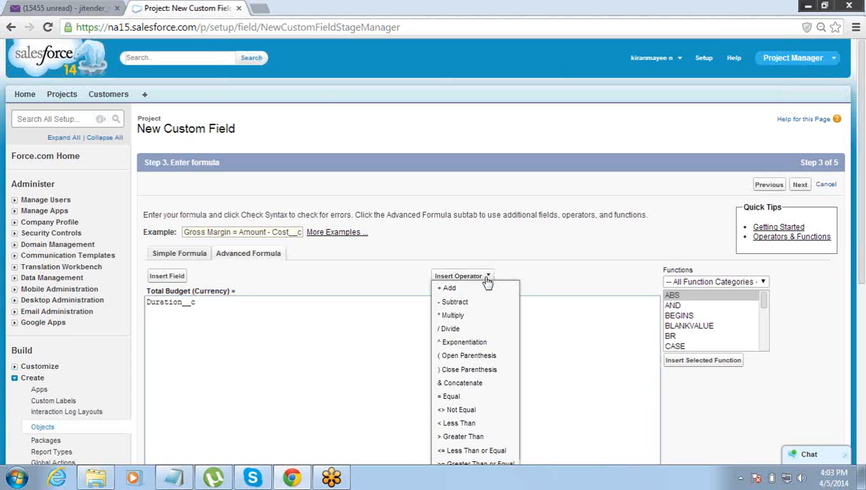
{"action": "left_click", "coordinate": [461, 315]}
{"action": "left_click", "coordinate": [167, 276]}
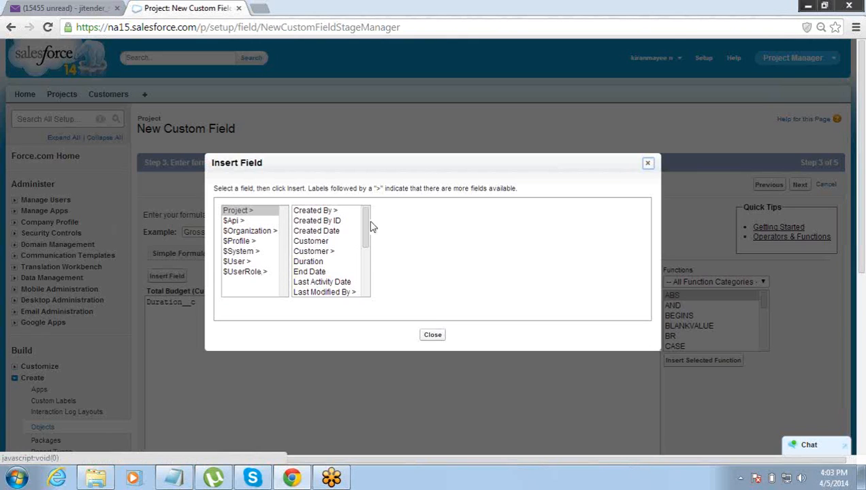
{"action": "left_click_drag", "start_coordinate": [366, 216], "coordinate": [363, 289]}
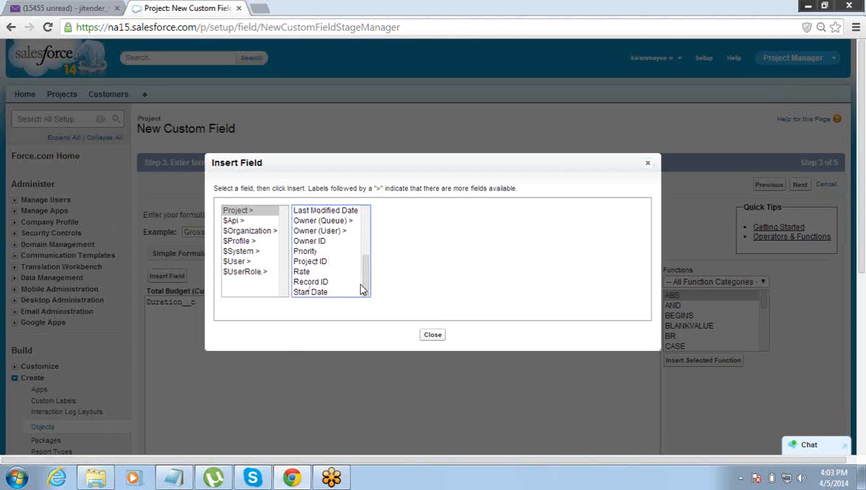
{"action": "left_click", "coordinate": [321, 271]}
{"action": "left_click", "coordinate": [409, 275]}
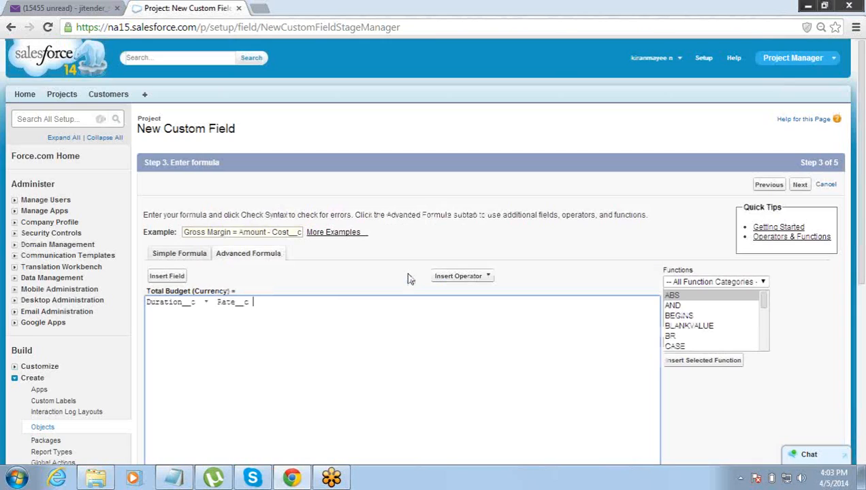
{"action": "left_click_drag", "start_coordinate": [255, 301], "coordinate": [140, 301]}
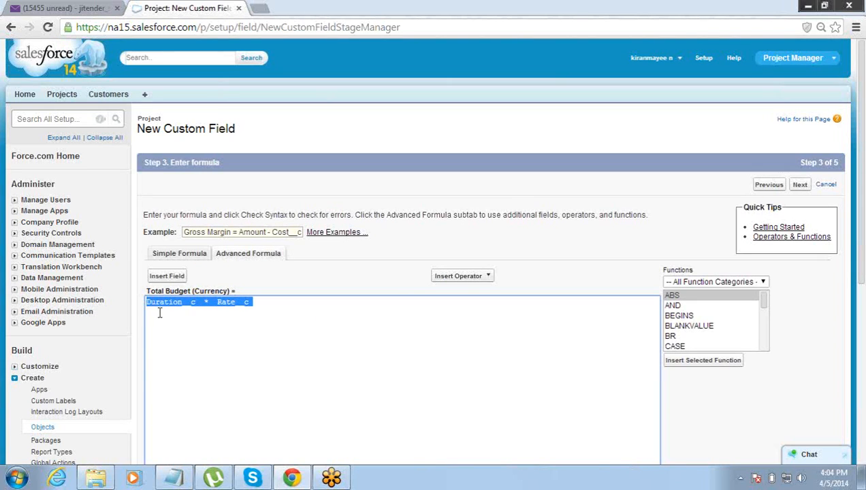
{"action": "double_click", "coordinate": [150, 309]}
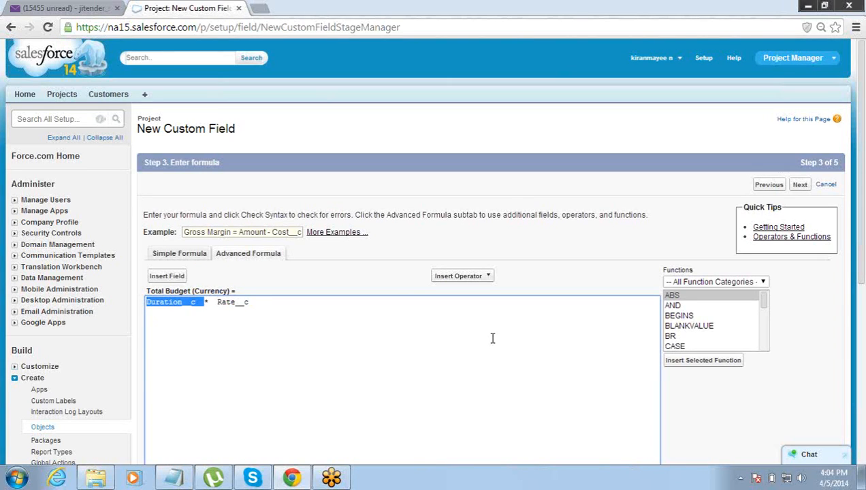
{"action": "left_click", "coordinate": [567, 307]}
- Run Check Syntax on Duration__c * Rate__c and confirm no syntax errors are reported
{"action": "scroll", "coordinate": [861, 249], "scroll_direction": "down", "scroll_amount": 3}
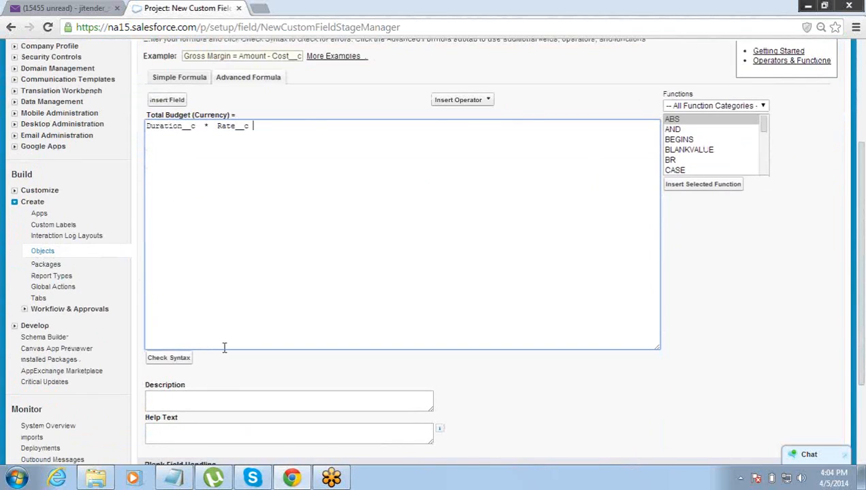
{"action": "left_click", "coordinate": [169, 359]}
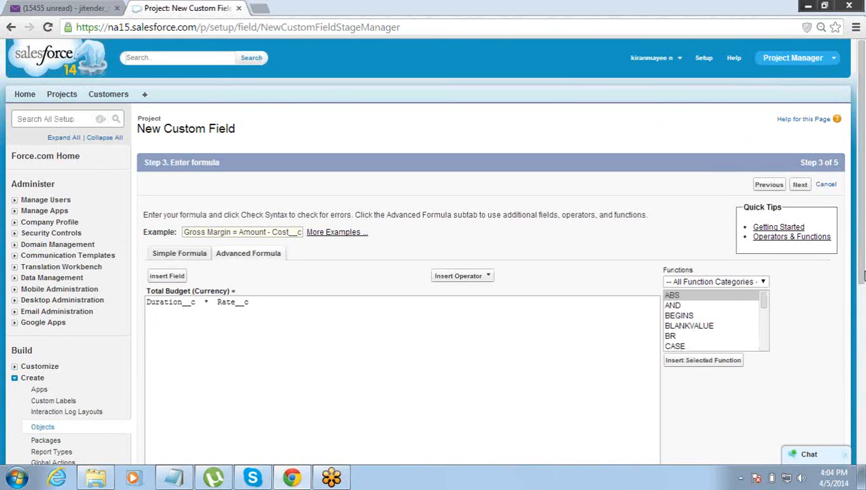
{"action": "scroll", "coordinate": [863, 307], "scroll_direction": "down", "scroll_amount": 3}
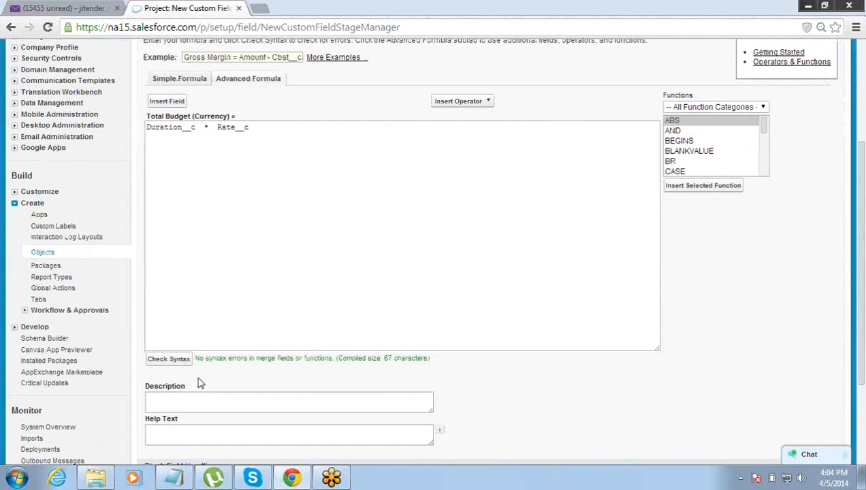
{"action": "left_click_drag", "start_coordinate": [196, 360], "coordinate": [340, 365]}
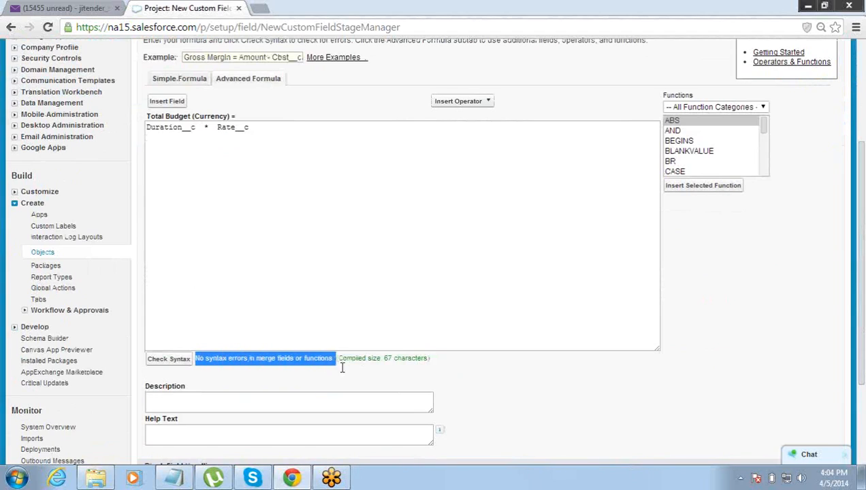
{"action": "left_click", "coordinate": [343, 372]}
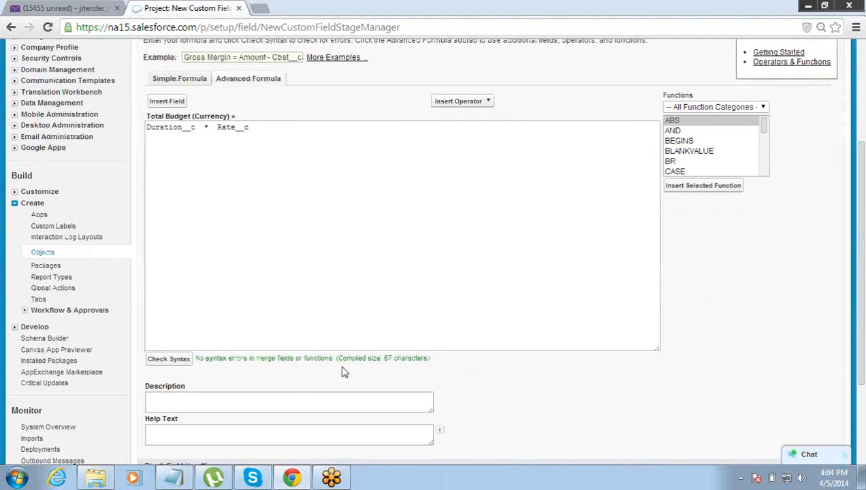
{"action": "left_click_drag", "start_coordinate": [862, 364], "coordinate": [861, 299]}
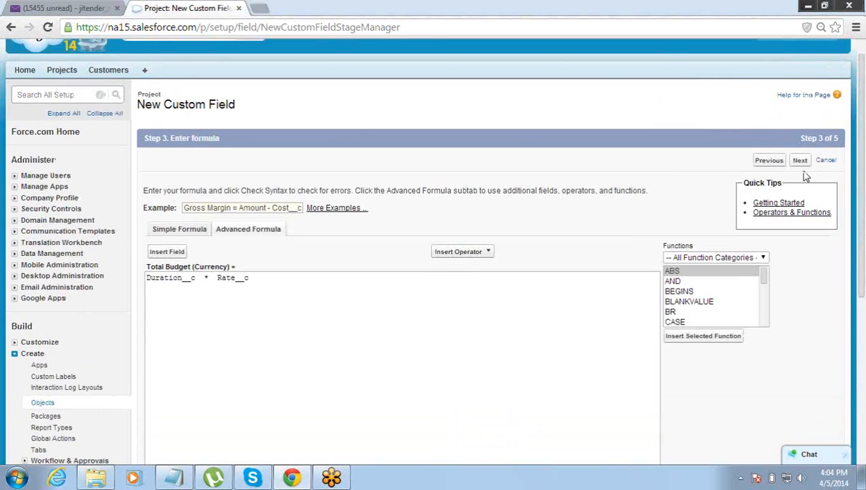
- Make Total Budget visible to all profiles, add it to Project Layout, and save it
{"action": "left_click", "coordinate": [800, 161]}
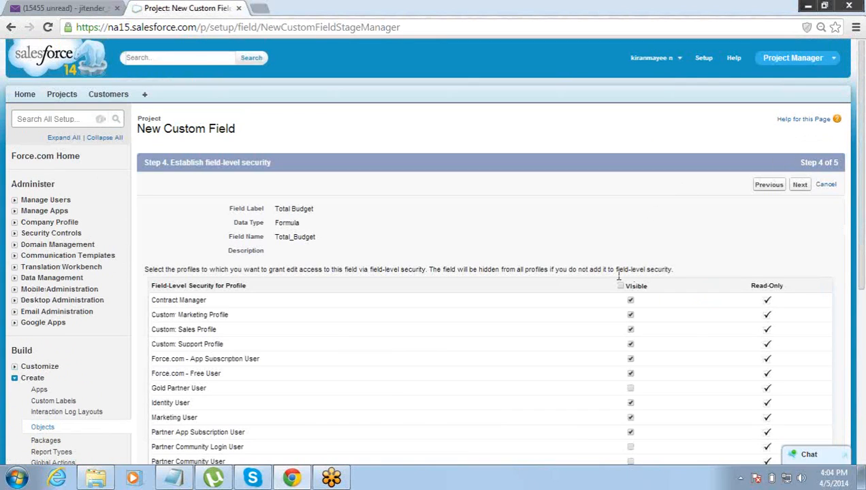
{"action": "left_click", "coordinate": [620, 287]}
{"action": "left_click", "coordinate": [801, 188]}
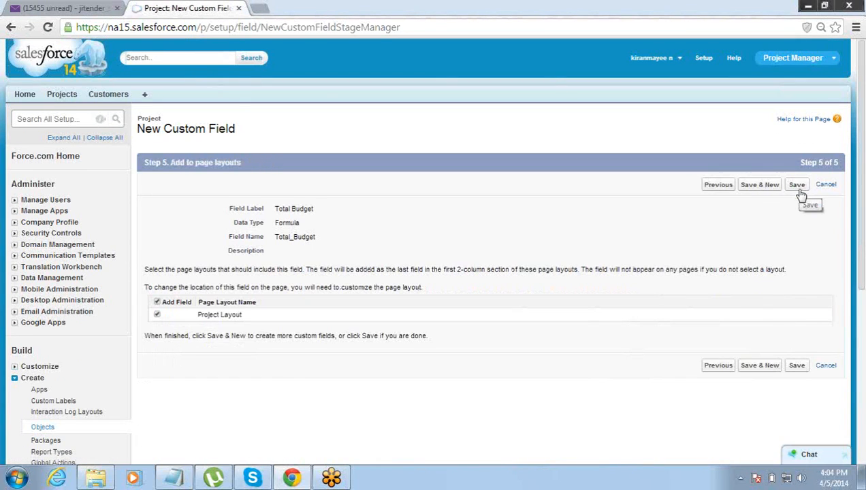
{"action": "left_click", "coordinate": [798, 186]}
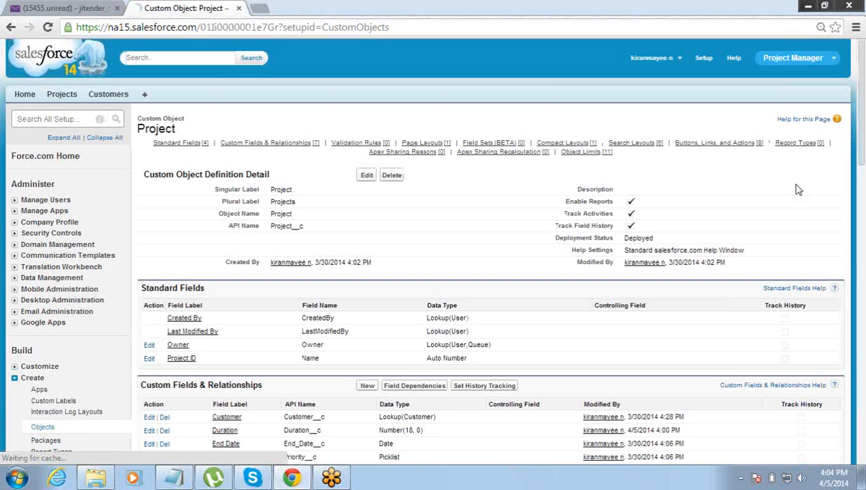
- Confirm Total Budget is listed as Formula (Currency), then go to the Projects home page
{"action": "left_click", "coordinate": [861, 238]}
{"action": "left_click_drag", "start_coordinate": [860, 237], "coordinate": [863, 191]}
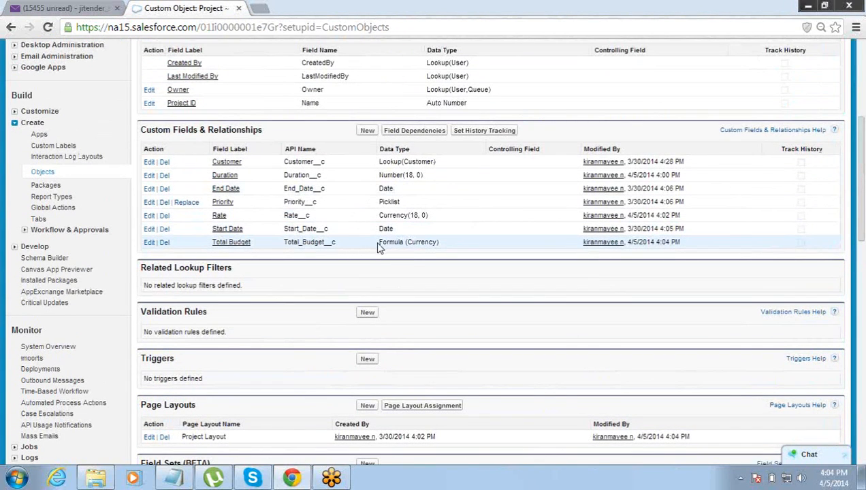
{"action": "left_click_drag", "start_coordinate": [378, 248], "coordinate": [433, 246]}
{"action": "left_click", "coordinate": [442, 248]}
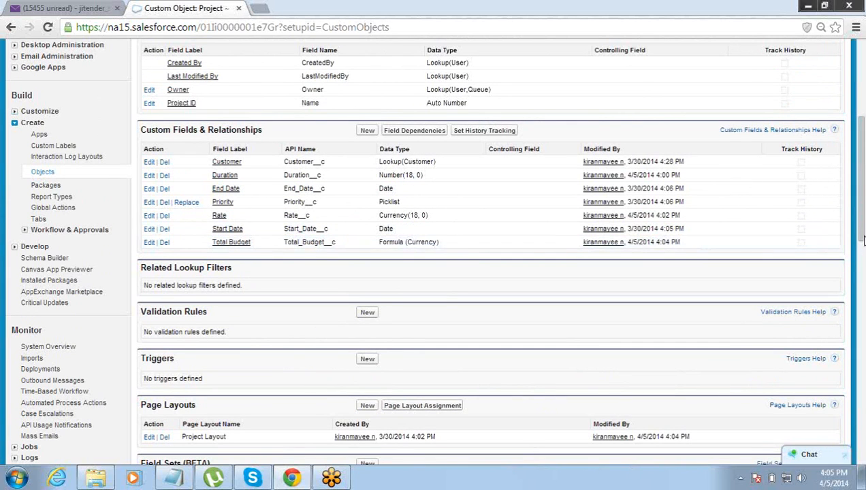
{"action": "scroll", "coordinate": [850, 193], "scroll_direction": "up", "scroll_amount": 4}
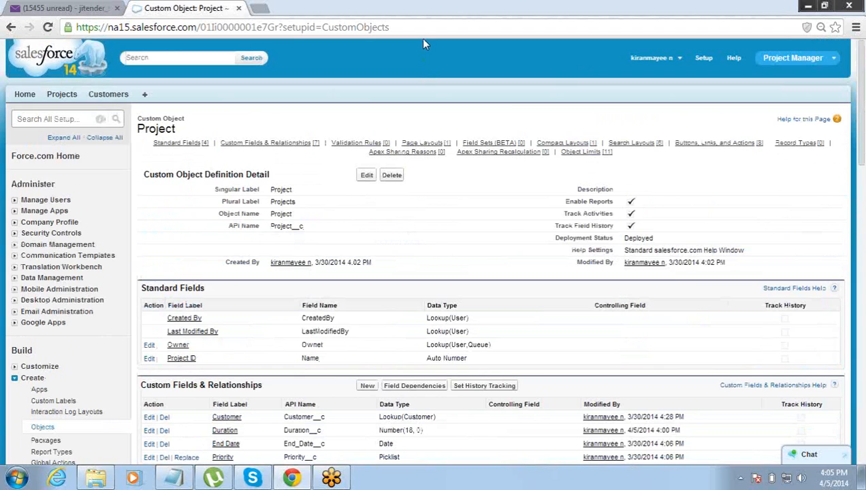
{"action": "left_click", "coordinate": [60, 96]}
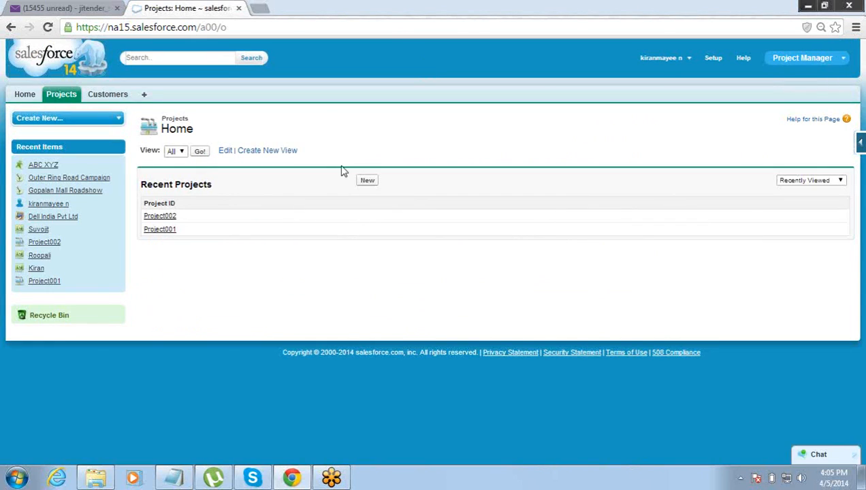
- Start a new project with start date 4/23/2014, end date 4/26/2014 and Medium priority
{"action": "left_click", "coordinate": [371, 182]}
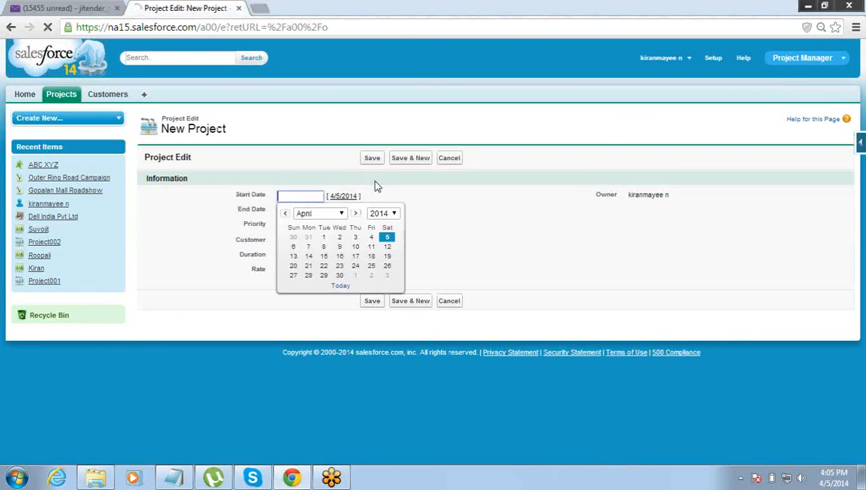
{"action": "left_click", "coordinate": [339, 265]}
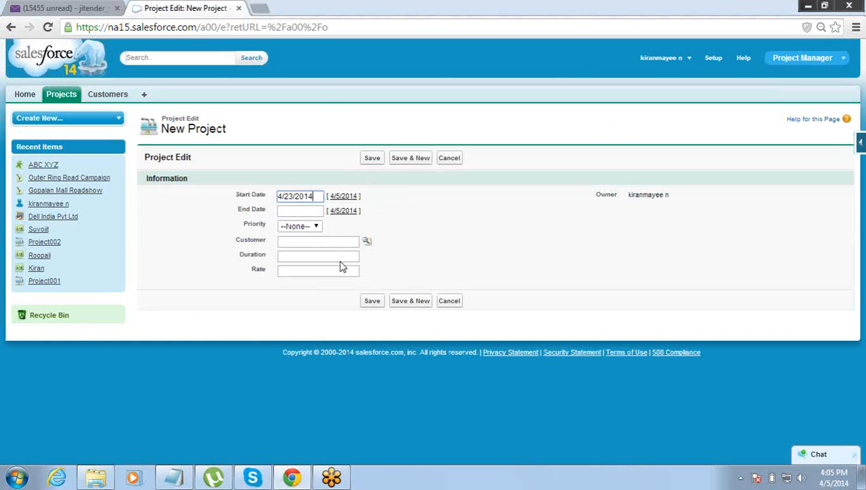
{"action": "left_click", "coordinate": [319, 213]}
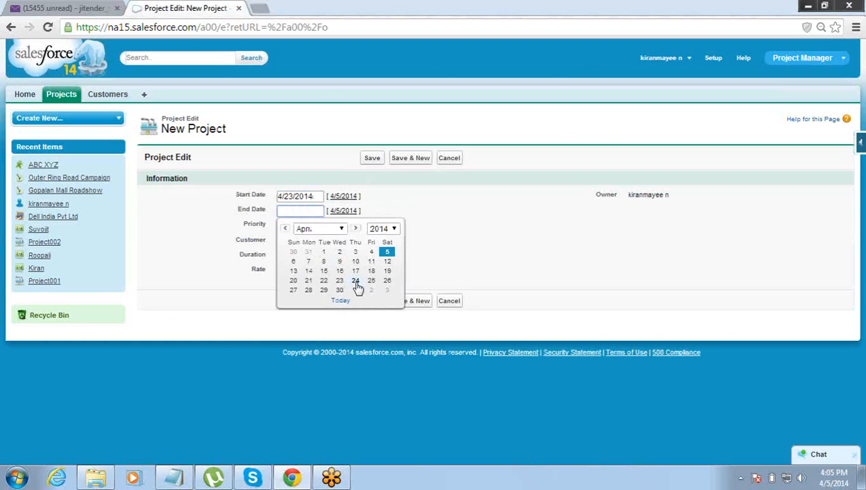
{"action": "left_click", "coordinate": [386, 281]}
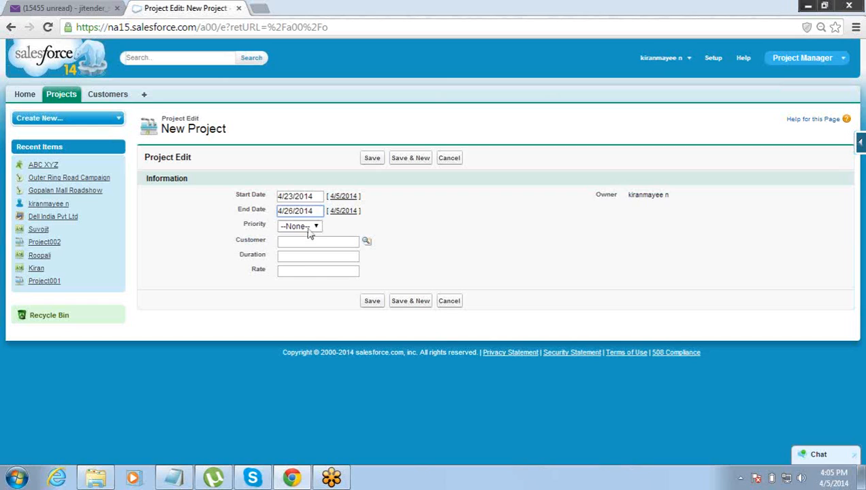
{"action": "left_click", "coordinate": [308, 227]}
{"action": "left_click", "coordinate": [308, 266]}
- Link customer Dell India Pvt Ltd, enter Duration 40 and Rate 70, and save
{"action": "left_click", "coordinate": [317, 242]}
{"action": "left_click", "coordinate": [369, 244]}
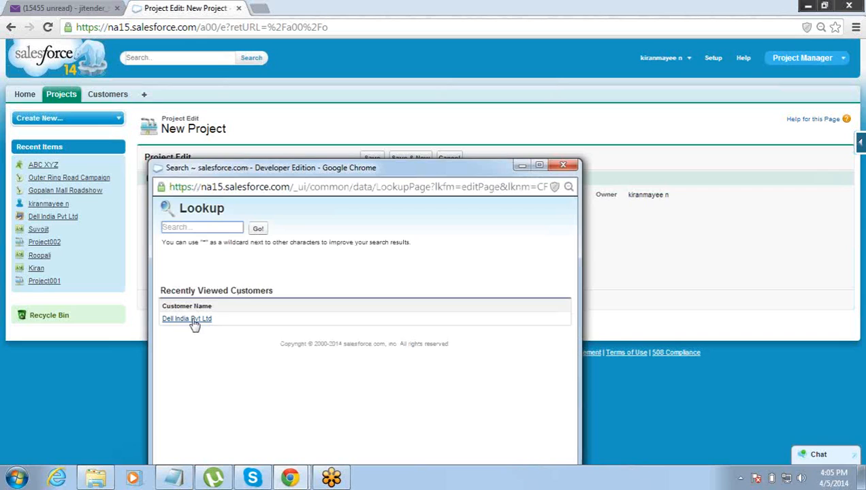
{"action": "left_click", "coordinate": [193, 320]}
{"action": "left_click", "coordinate": [314, 256]}
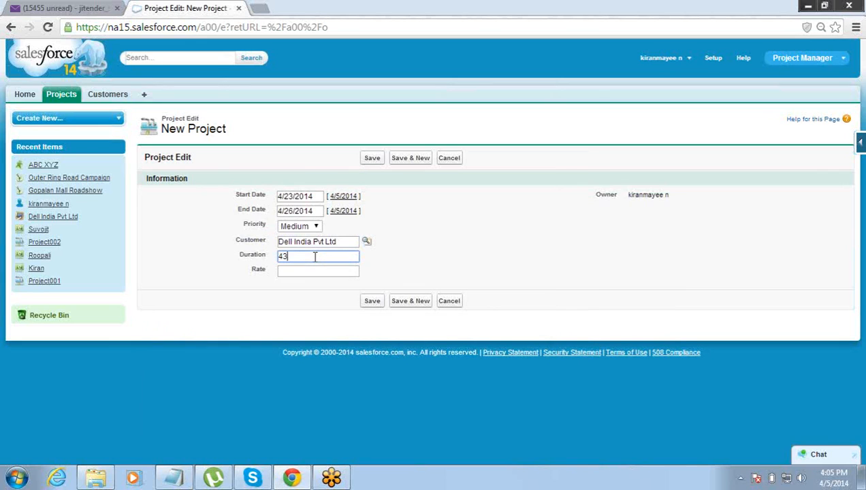
{"action": "key", "text": "Tab"}
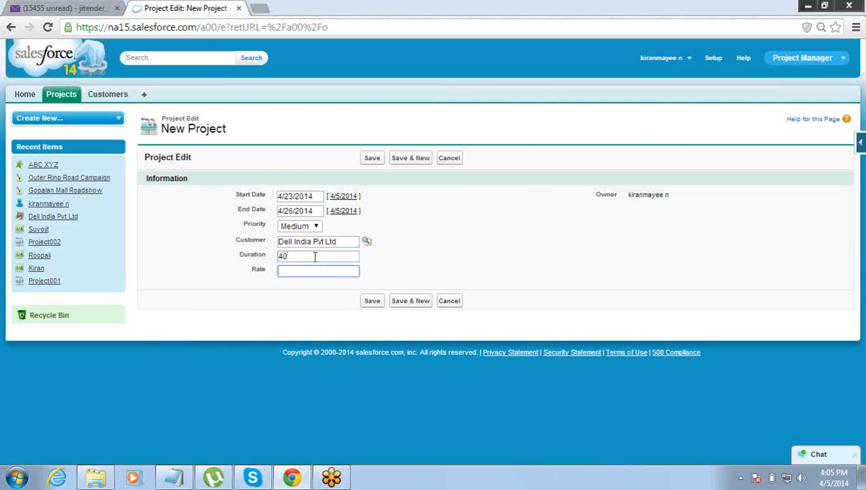
{"action": "left_click", "coordinate": [376, 304]}
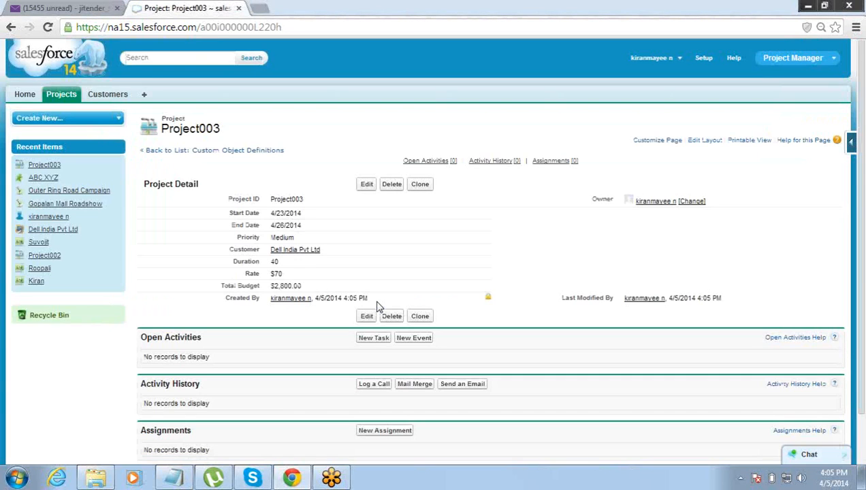
- Highlight Project003's $2,800.00 Total Budget, then bring the Notepad business-logic notes forward
{"action": "left_click_drag", "start_coordinate": [321, 289], "coordinate": [271, 287]}
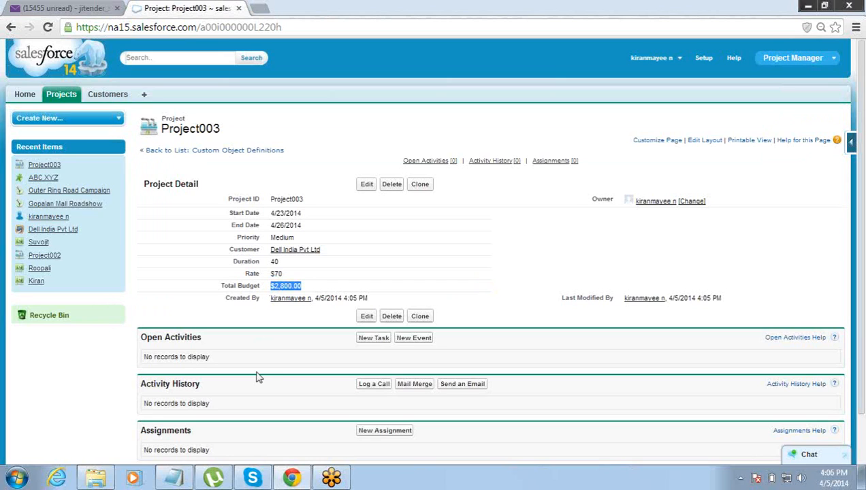
{"action": "left_click", "coordinate": [172, 479]}
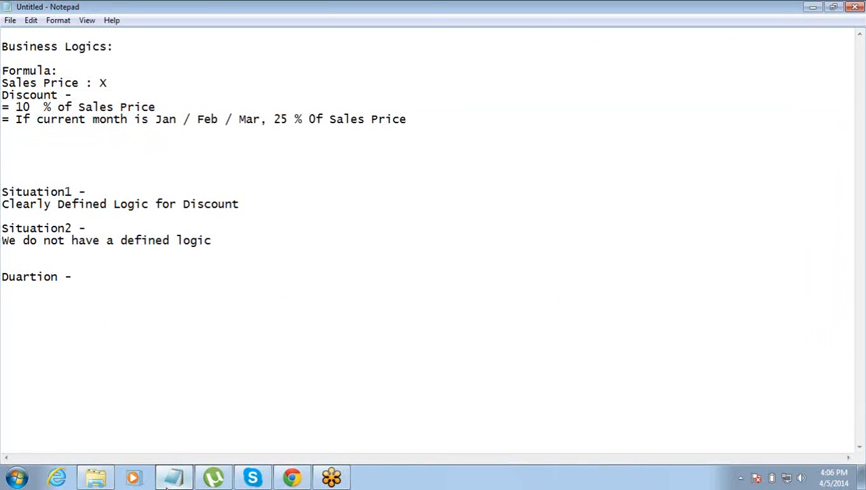
- Add three discount rules: duration > 50 gets 10%, > 100 gets 20%, > 200 gets 30%
{"action": "key", "text": "Return"}
{"action": "key", "text": "Return"}
{"action": "type", "text": "DUration > 50 , 10%"}
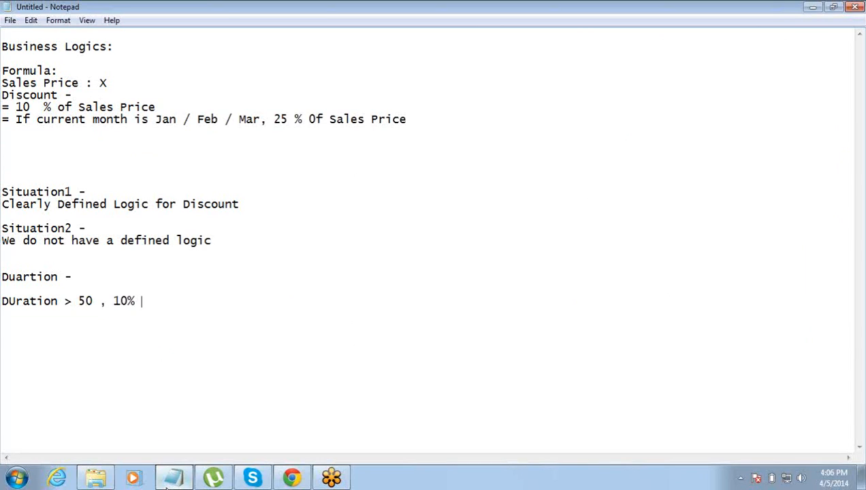
{"action": "type", "text": "Discount,"}
{"action": "key", "text": "Return"}
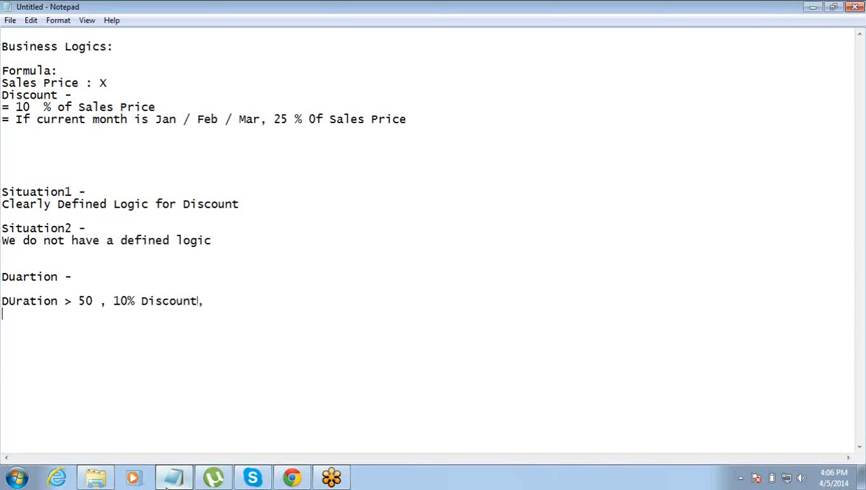
{"action": "type", "text": "duration > "}
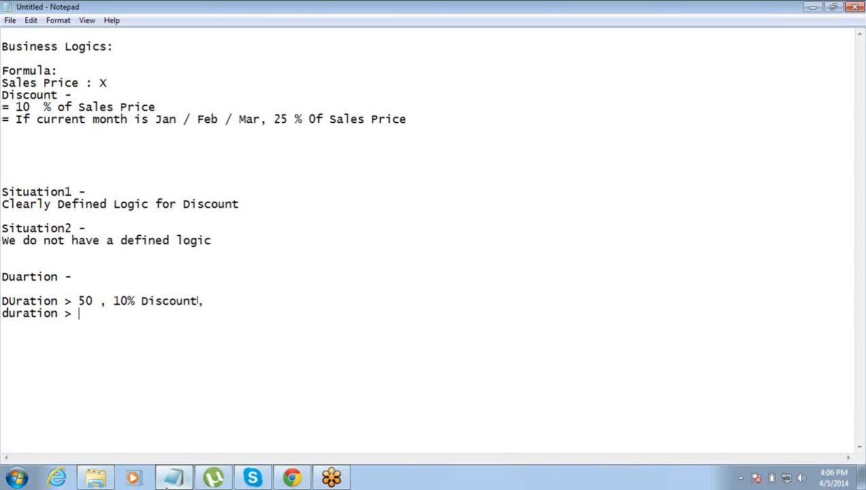
{"action": "type", "text": "100 , 20% dis"}
{"action": "key", "text": "Return"}
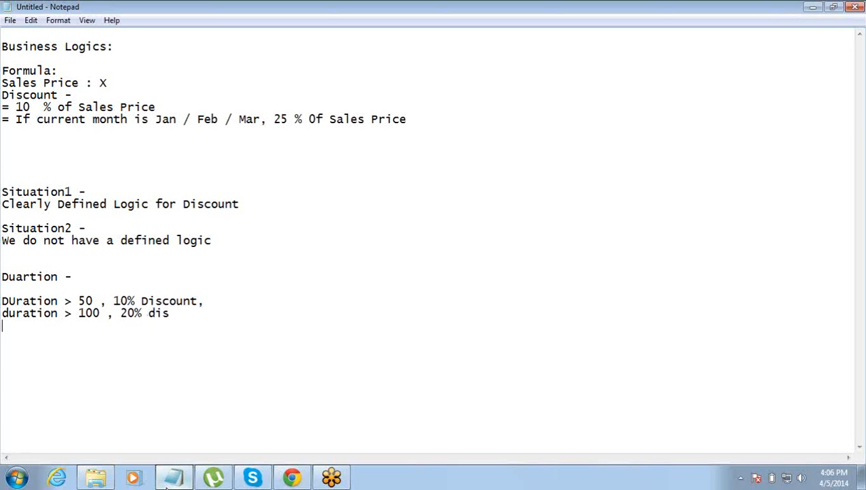
{"action": "type", "text": "duration > 200"}
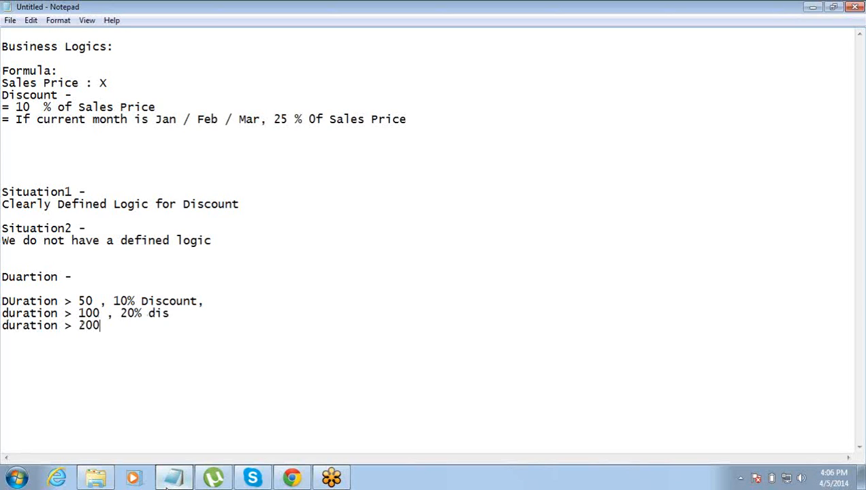
{"action": "type", "text": ", 30% discount"}
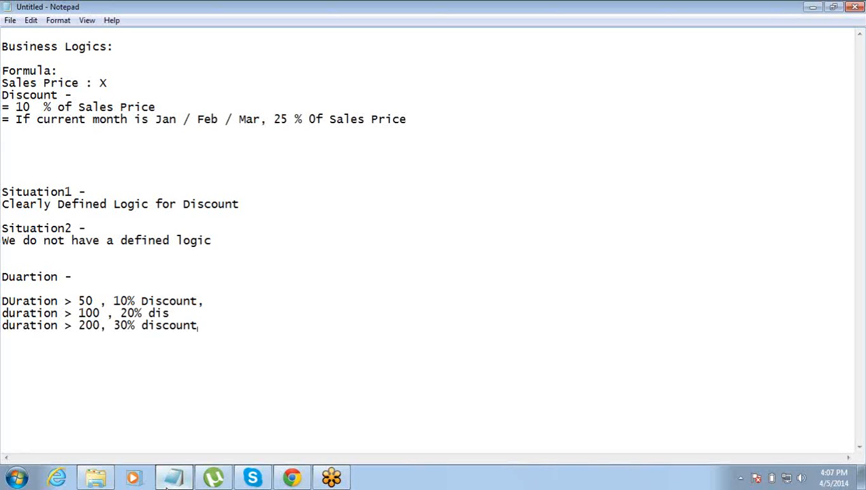
- Compare the Project003 record with the discount notes, clearing the Total Budget highlight
{"action": "left_click", "coordinate": [300, 480]}
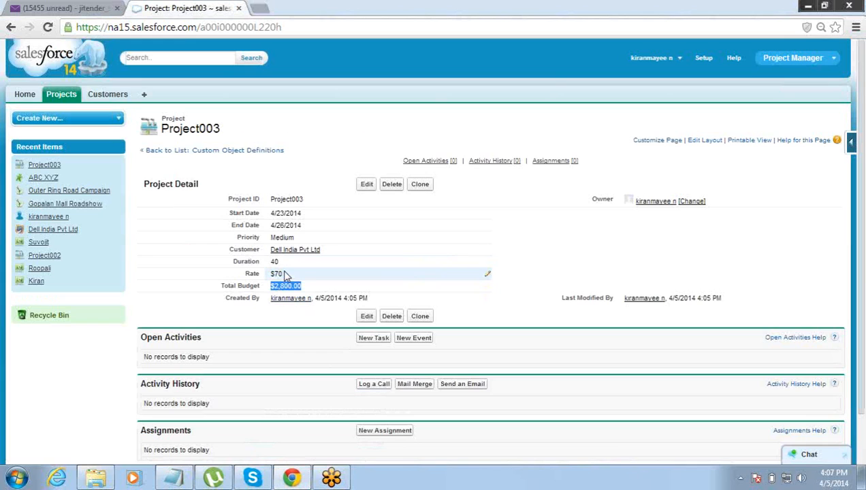
{"action": "left_click", "coordinate": [172, 480]}
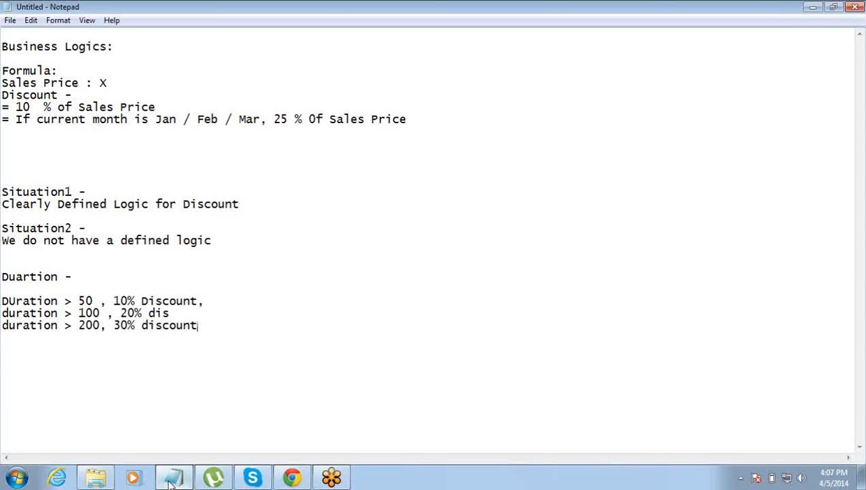
{"action": "left_click", "coordinate": [279, 477]}
{"action": "left_click", "coordinate": [421, 146]}
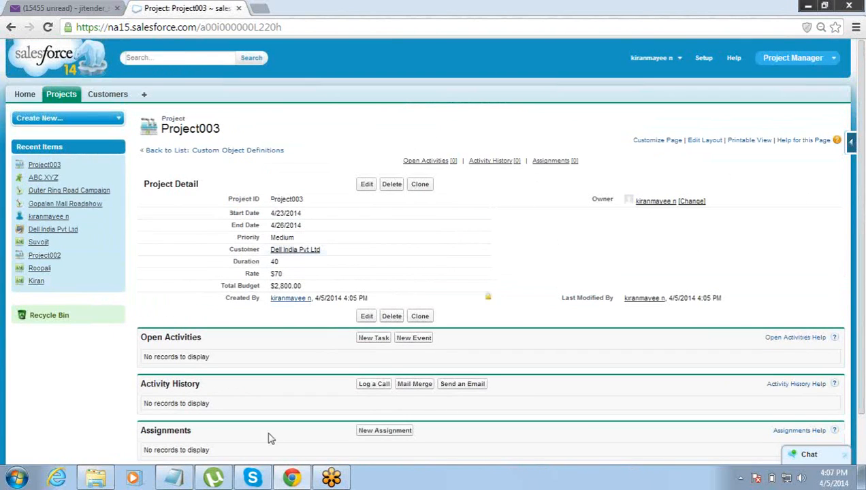
{"action": "left_click", "coordinate": [174, 477]}
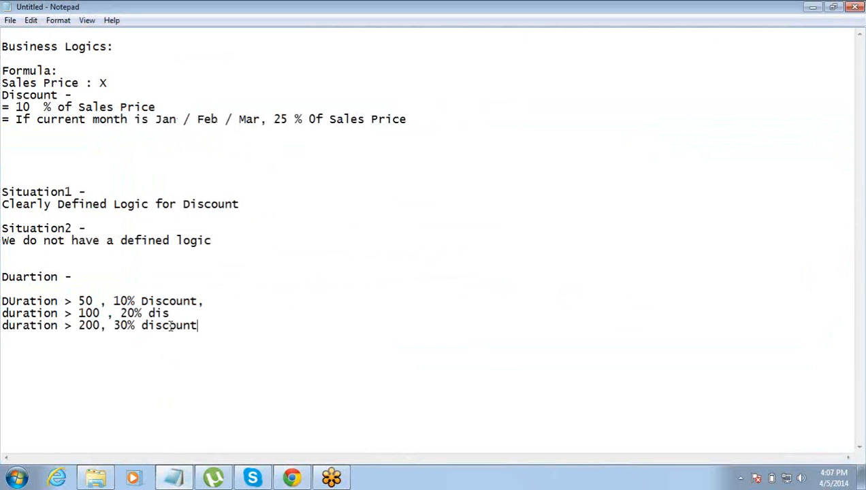
- Review the first rule's duration condition, then open Salesforce Setup from the Project003 record
{"action": "left_click_drag", "start_coordinate": [15, 301], "coordinate": [164, 291]}
{"action": "left_click", "coordinate": [94, 301]}
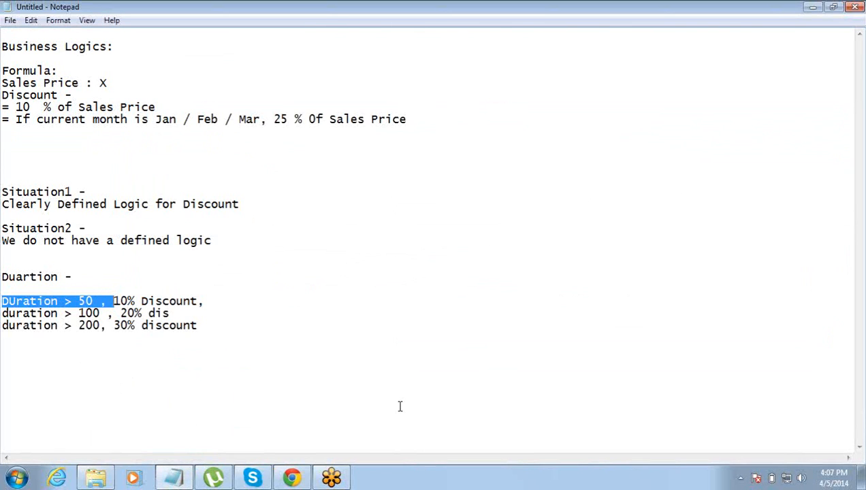
{"action": "left_click", "coordinate": [292, 477]}
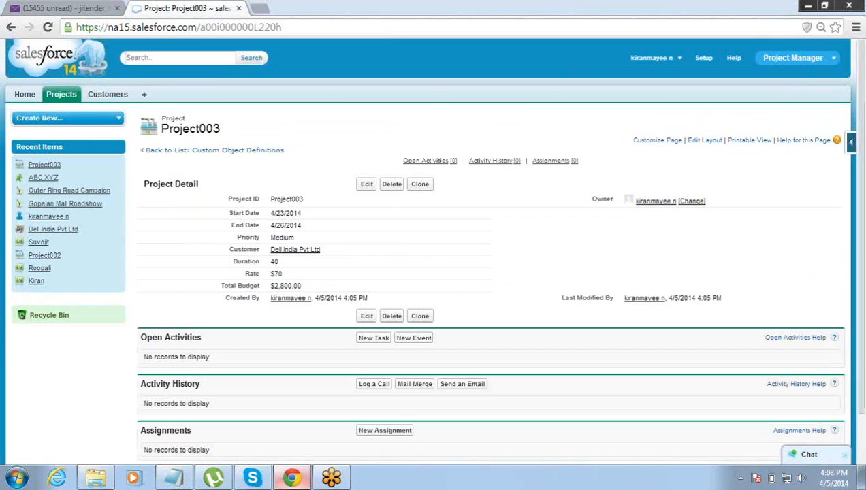
{"action": "left_click", "coordinate": [703, 59]}
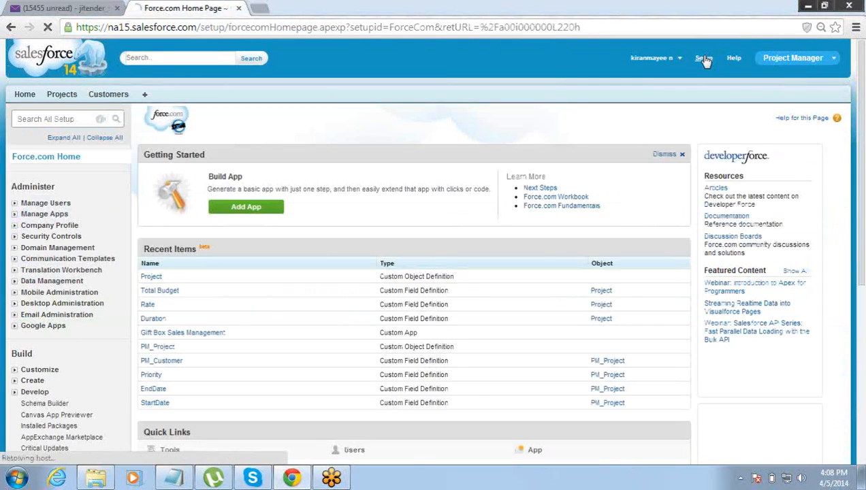
- Go to Build > Create > Objects in Setup, then minimize Chrome
{"action": "left_click_drag", "start_coordinate": [858, 216], "coordinate": [856, 284]}
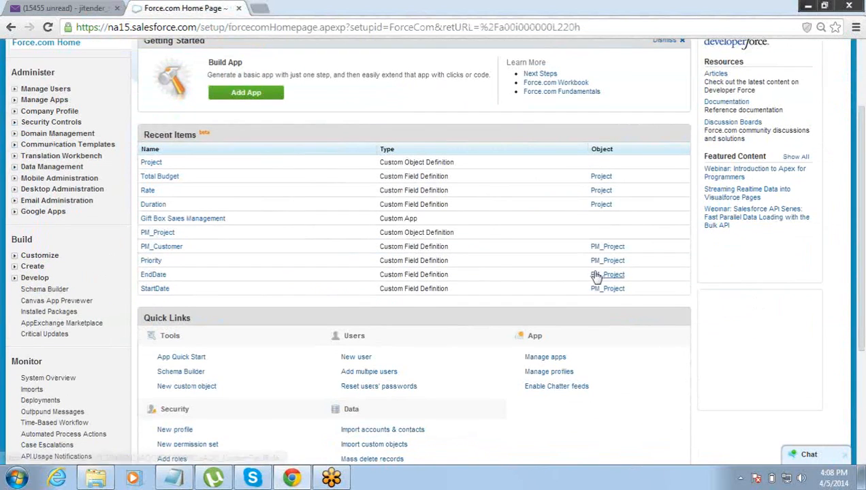
{"action": "left_click", "coordinate": [15, 267]}
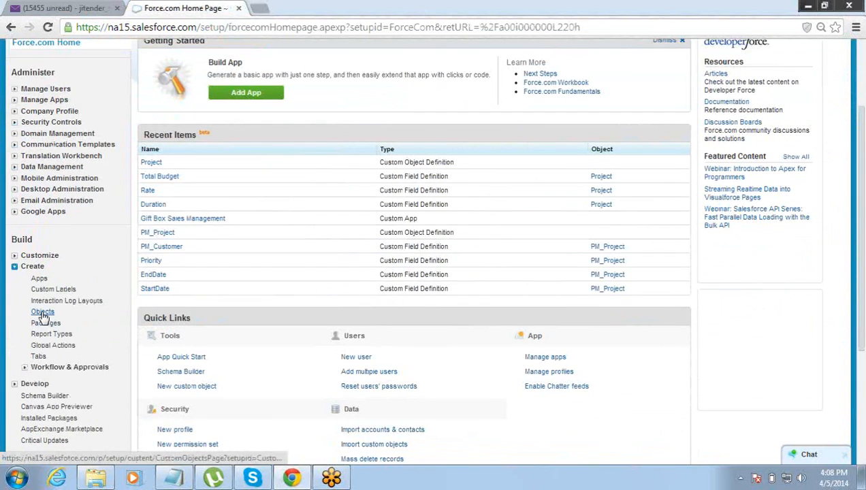
{"action": "left_click", "coordinate": [43, 313]}
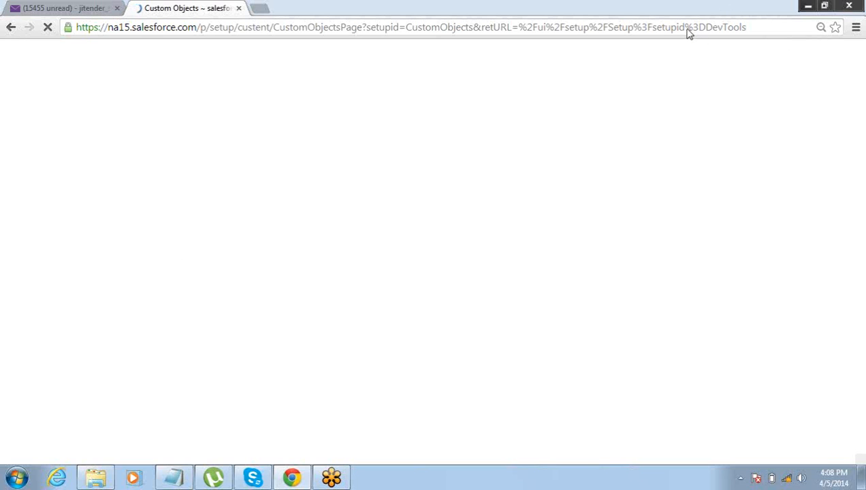
{"action": "left_click", "coordinate": [808, 6]}
- Minimize Notepad, close Skype and AutoPlay, and connect MBlaze with the MTS Internet profile
{"action": "left_click", "coordinate": [812, 6]}
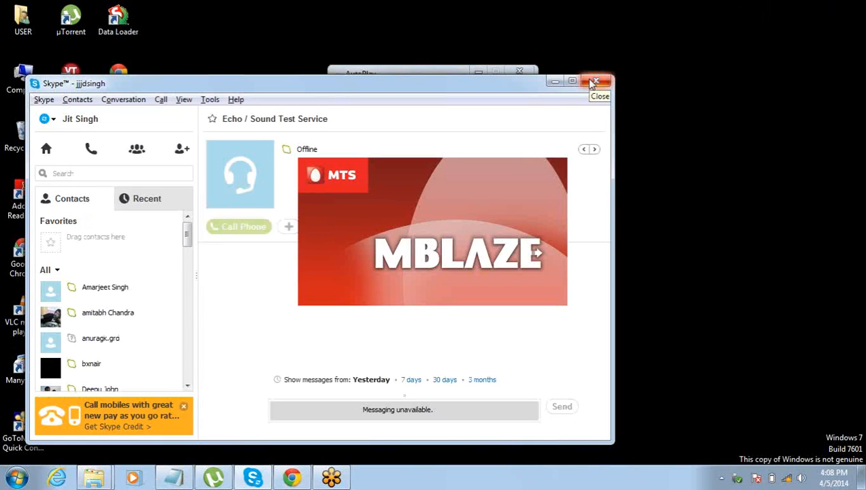
{"action": "left_click", "coordinate": [595, 82]}
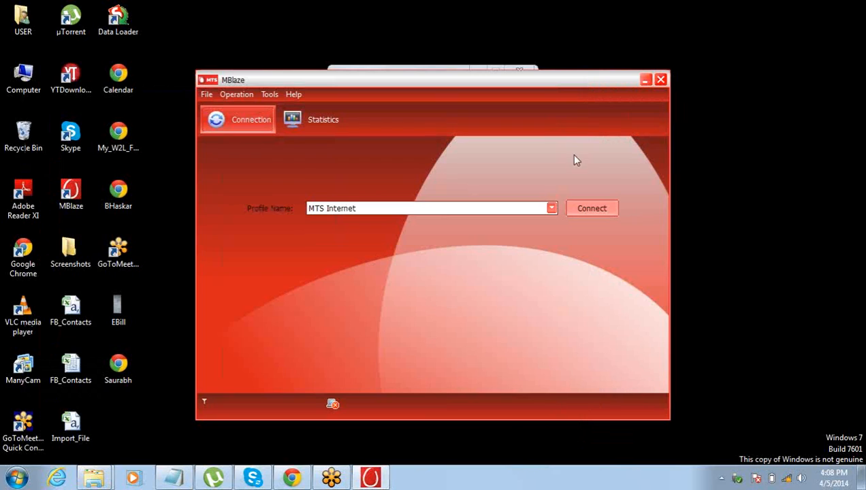
{"action": "left_click", "coordinate": [425, 68]}
{"action": "left_click", "coordinate": [518, 73]}
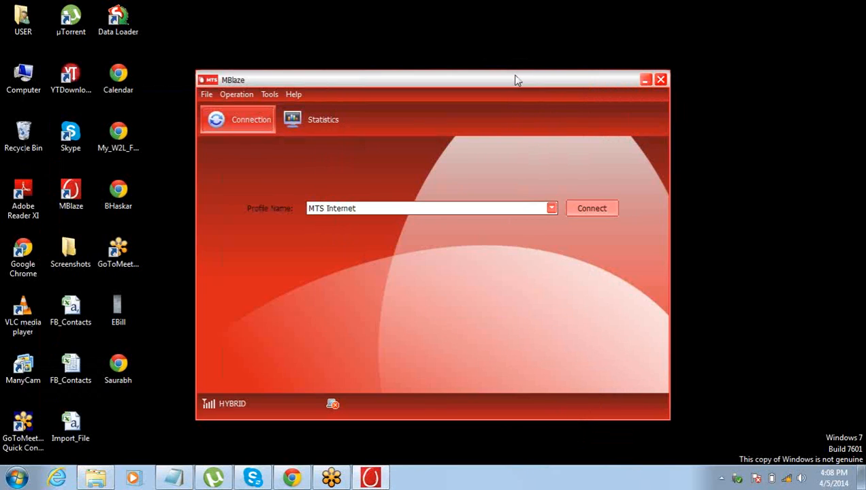
{"action": "left_click", "coordinate": [594, 207]}
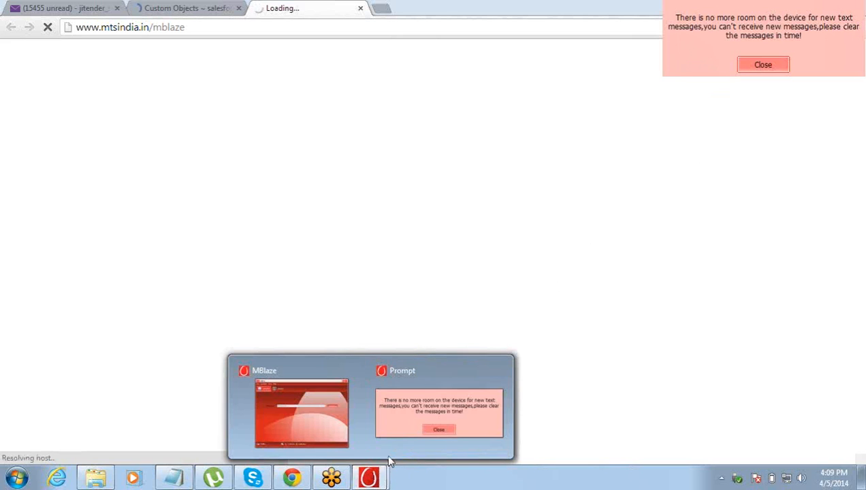
- Dismiss the full message storage warning, minimize MBlaze, and return to the Custom Objects tab
{"action": "left_click", "coordinate": [757, 65]}
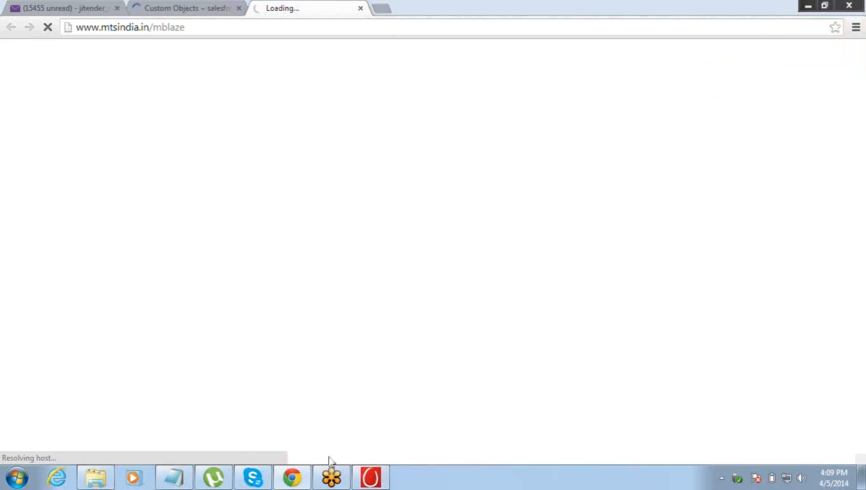
{"action": "left_click", "coordinate": [377, 476]}
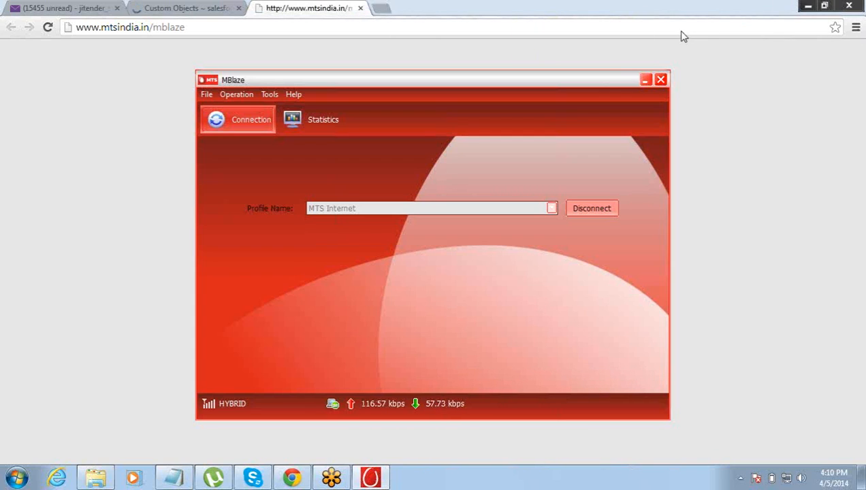
{"action": "left_click", "coordinate": [646, 81]}
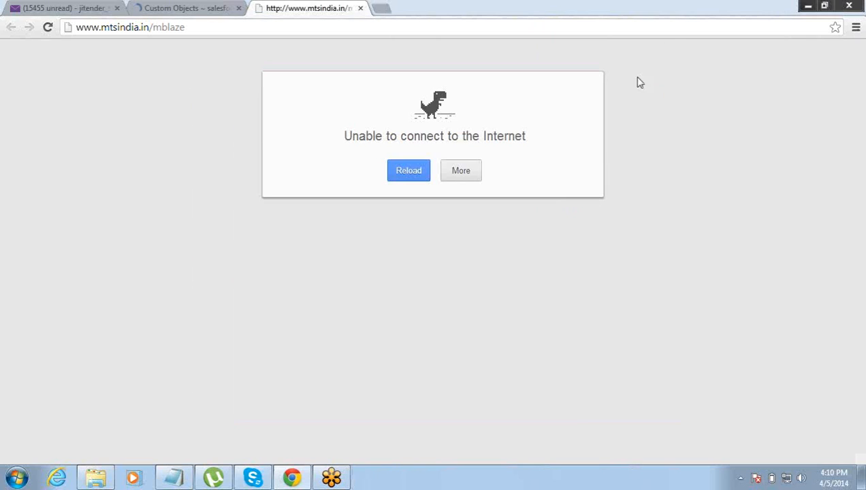
{"action": "left_click", "coordinate": [207, 10]}
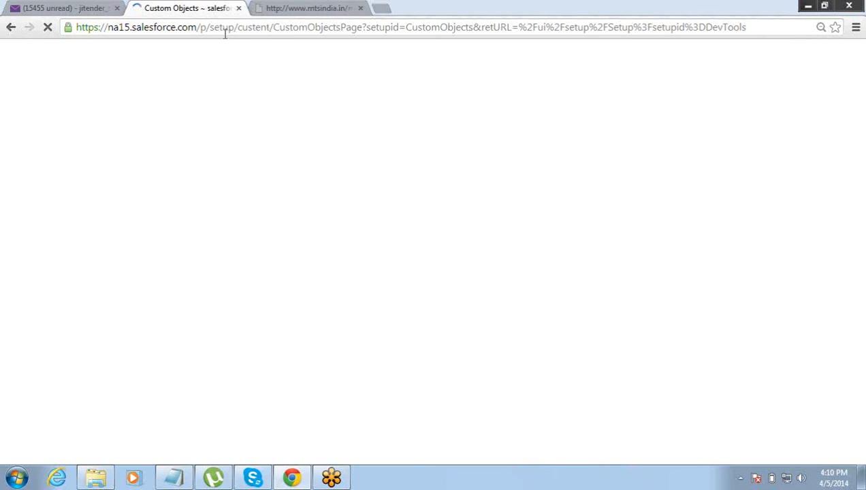
- Wait for the Custom Objects list to load between tabs, then open the Project object
{"action": "double_click", "coordinate": [224, 28]}
{"action": "left_click", "coordinate": [235, 29]}
{"action": "left_click", "coordinate": [315, 15]}
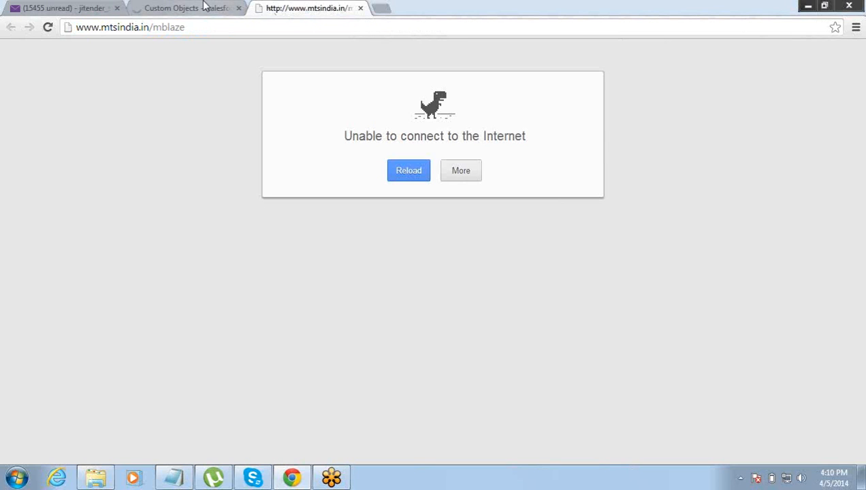
{"action": "left_click", "coordinate": [203, 4]}
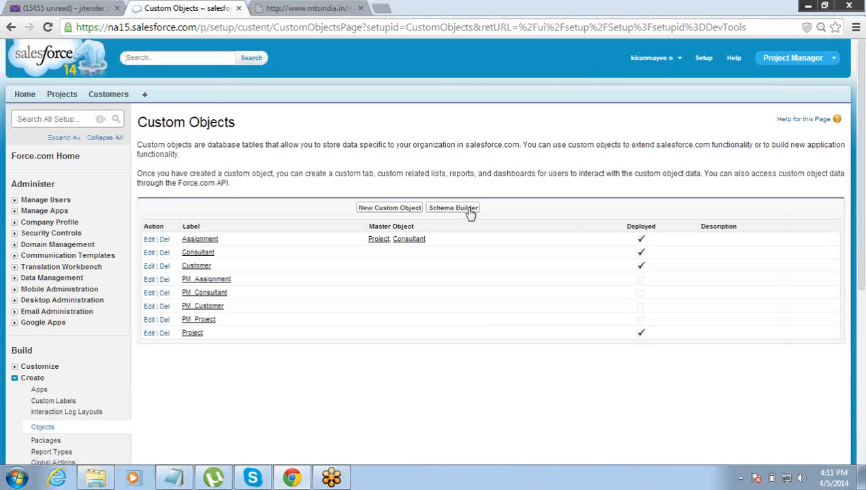
{"action": "left_click", "coordinate": [192, 333]}
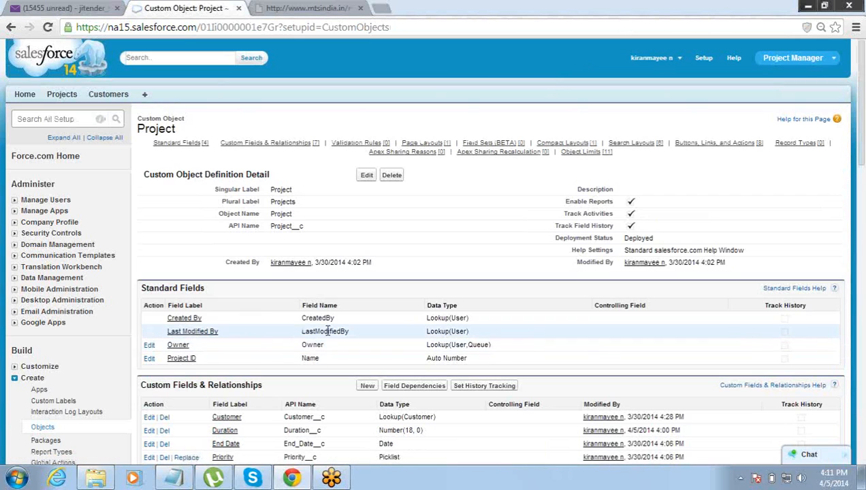
- Edit the Project object's Total Budget formula field, currently Duration__c * Rate__c
{"action": "left_click", "coordinate": [861, 205]}
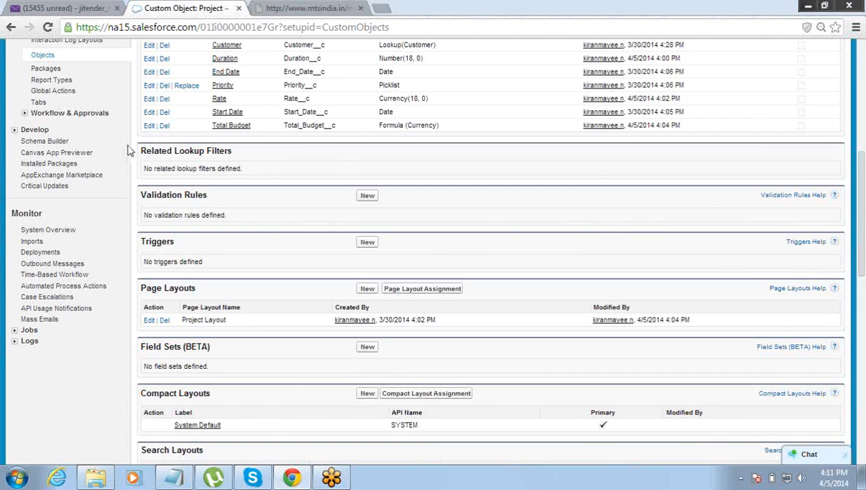
{"action": "left_click", "coordinate": [148, 126]}
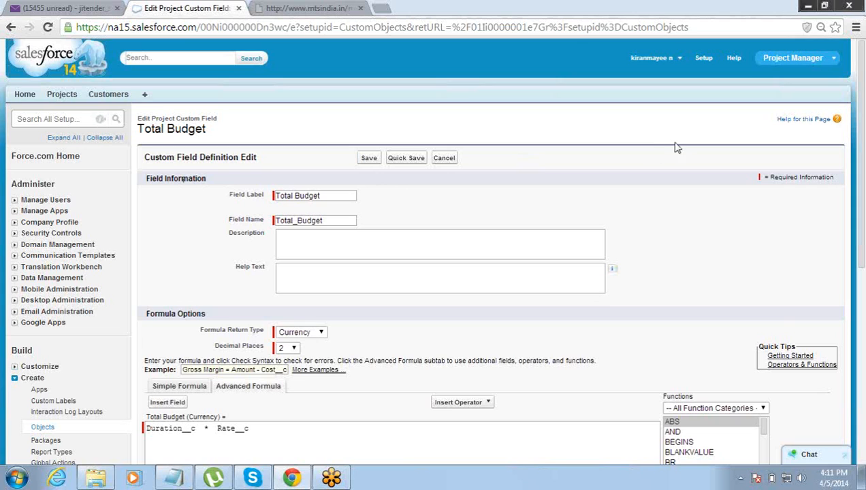
- Insert two IF templates from the Logical functions ahead of Duration__c * Rate__c
{"action": "scroll", "coordinate": [858, 204], "scroll_direction": "down", "scroll_amount": 1}
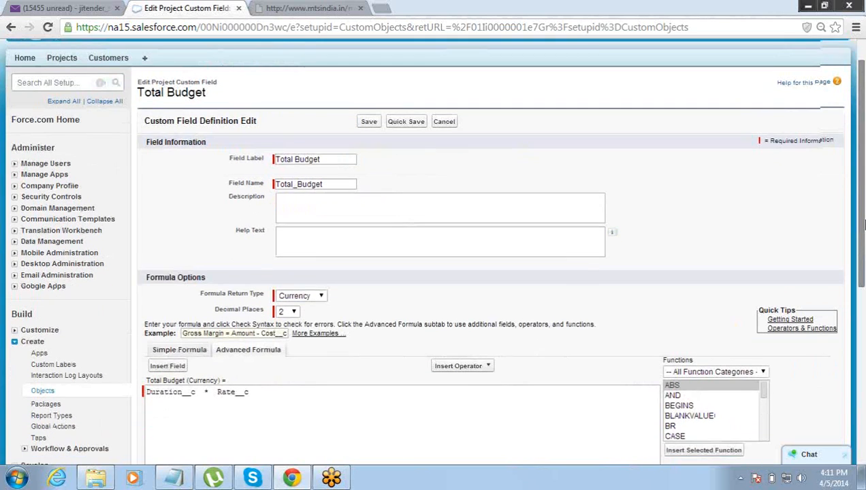
{"action": "scroll", "coordinate": [863, 232], "scroll_direction": "down", "scroll_amount": 1}
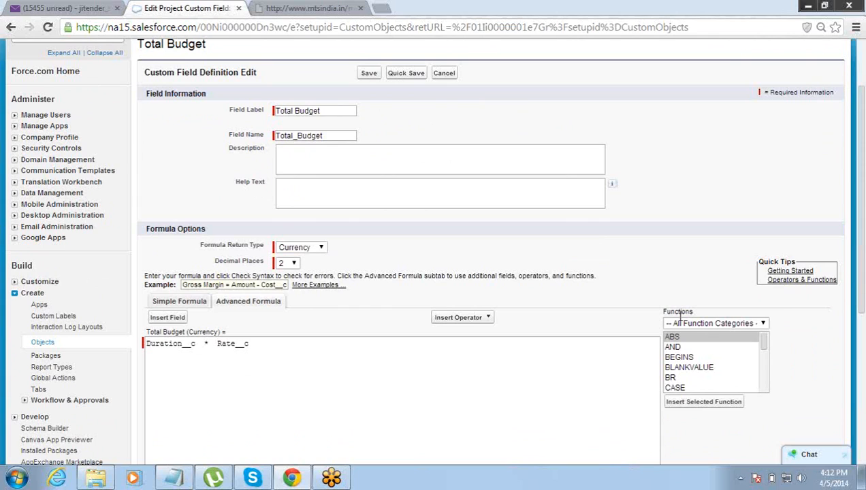
{"action": "left_click", "coordinate": [744, 324]}
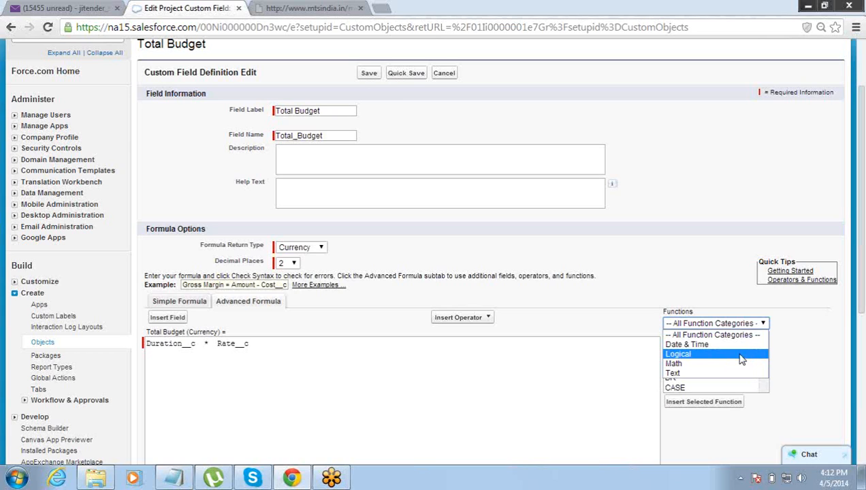
{"action": "left_click", "coordinate": [742, 355]}
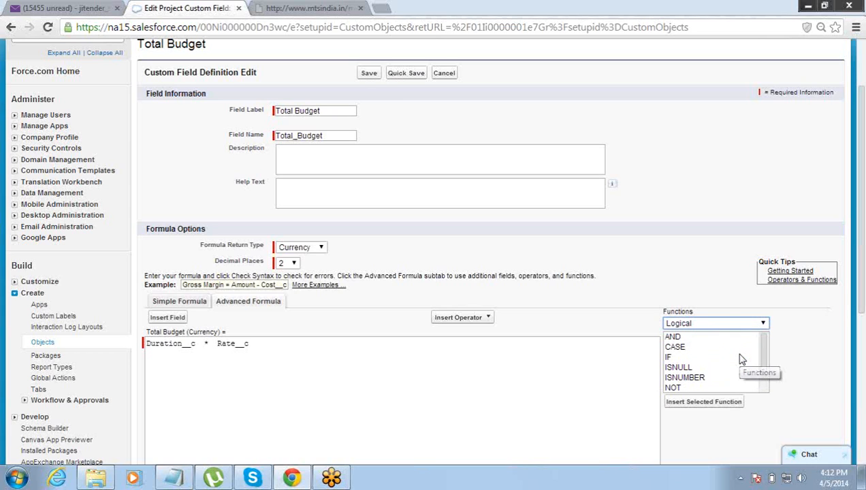
{"action": "left_click", "coordinate": [695, 357]}
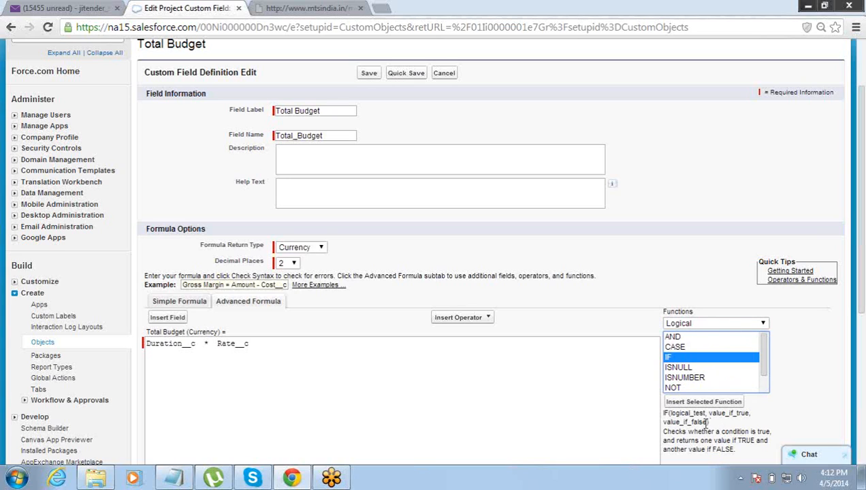
{"action": "left_click_drag", "start_coordinate": [668, 414], "coordinate": [709, 422]}
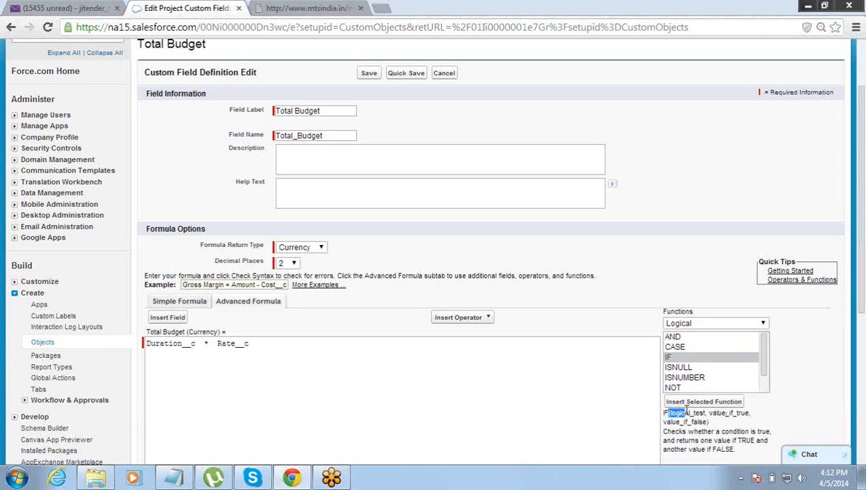
{"action": "left_click", "coordinate": [707, 403]}
{"action": "left_click", "coordinate": [709, 407]}
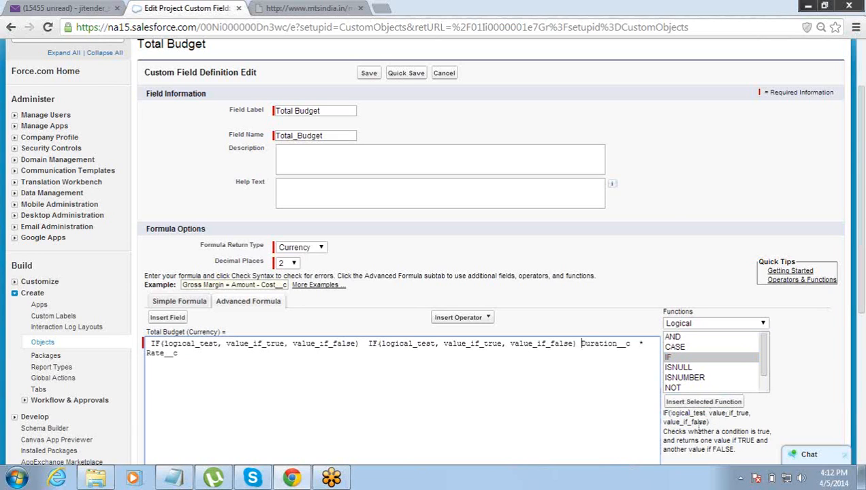
{"action": "double_click", "coordinate": [685, 422]}
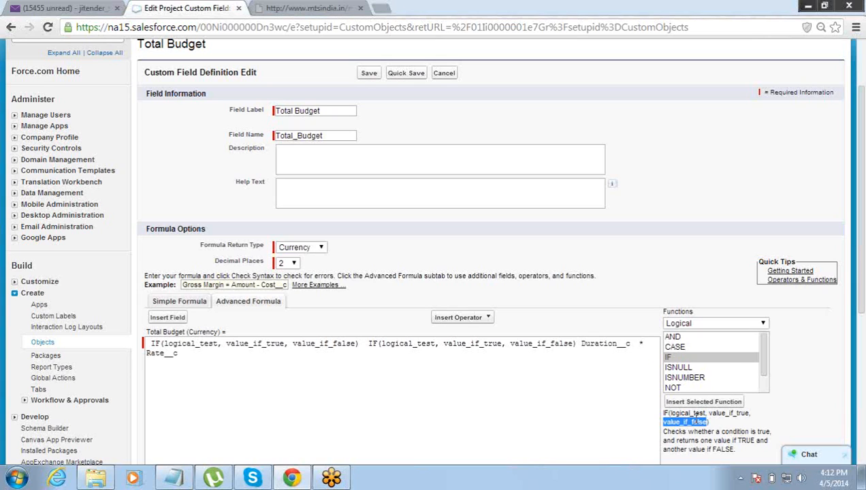
- Open the Formula Operators and Functions reference in Salesforce Help and scroll through its listings
{"action": "left_click", "coordinate": [790, 279]}
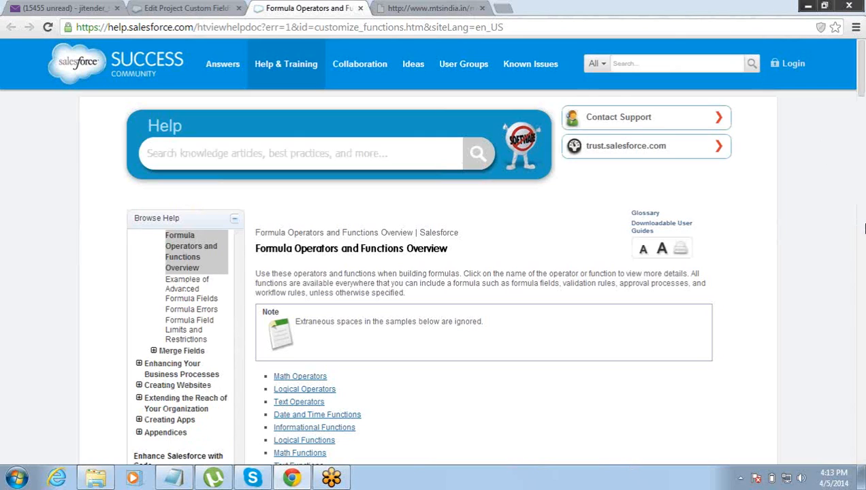
{"action": "left_click", "coordinate": [862, 229]}
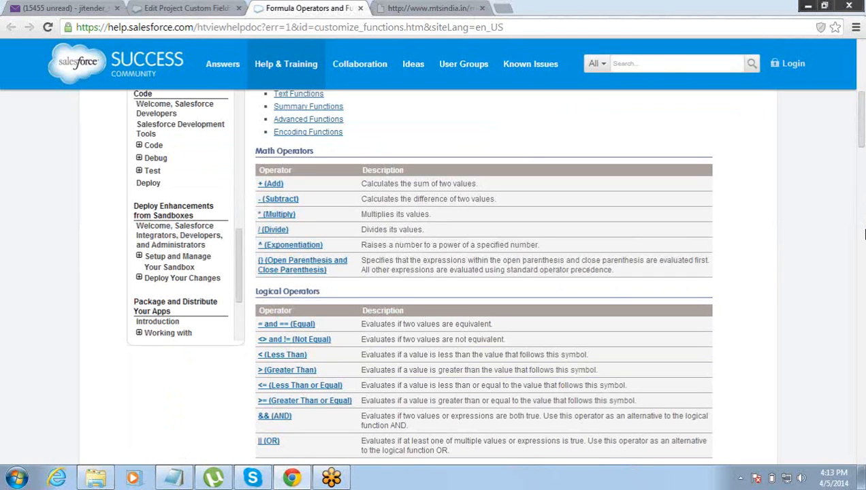
{"action": "left_click", "coordinate": [862, 229]}
{"action": "left_click", "coordinate": [864, 246]}
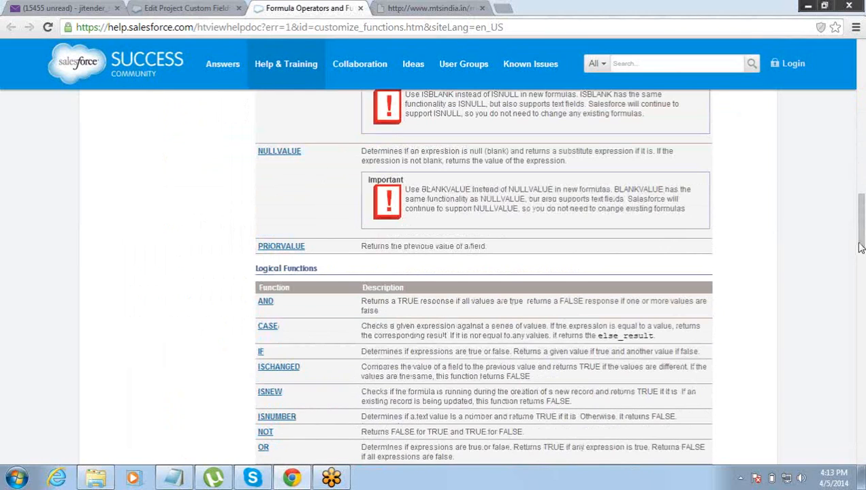
{"action": "left_click", "coordinate": [864, 291]}
{"action": "left_click_drag", "start_coordinate": [864, 289], "coordinate": [864, 386]}
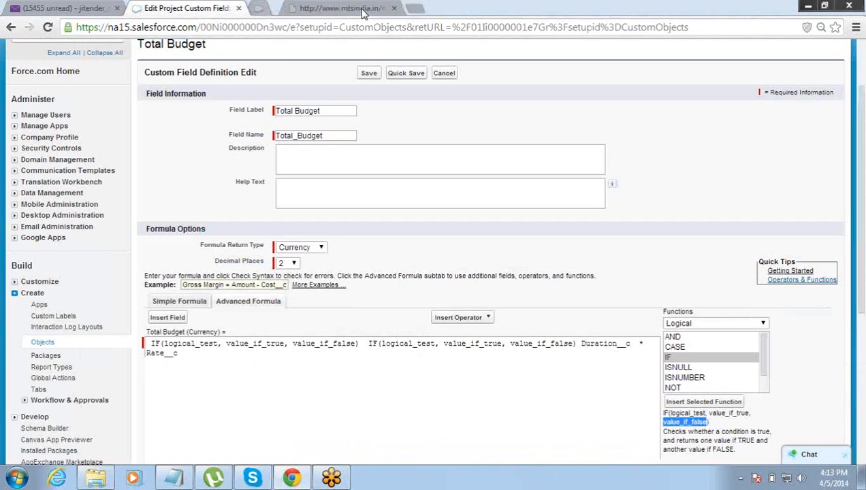
- Close the help tab and delete the entire existing Total Budget formula
{"action": "left_click", "coordinate": [360, 8]}
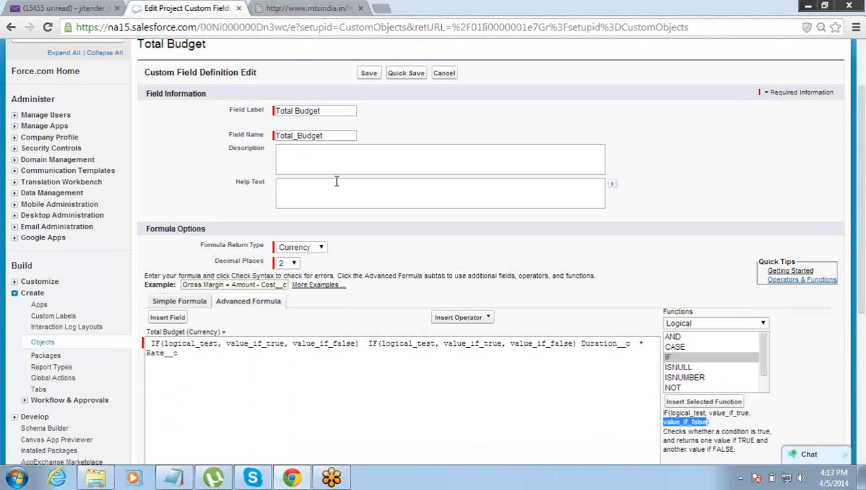
{"action": "left_click", "coordinate": [351, 291]}
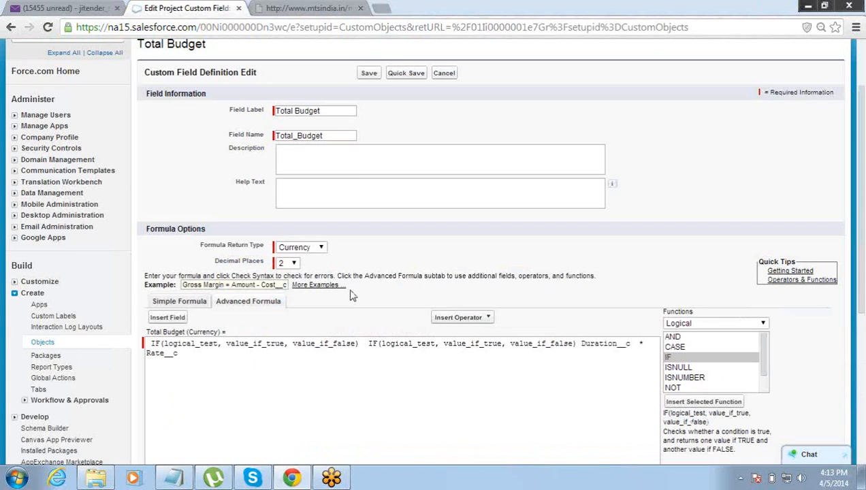
{"action": "left_click", "coordinate": [383, 343]}
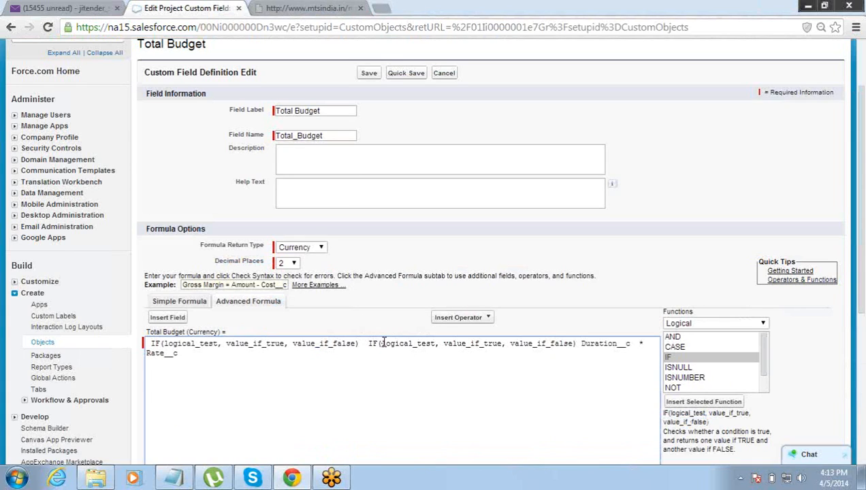
{"action": "triple_click", "coordinate": [383, 343]}
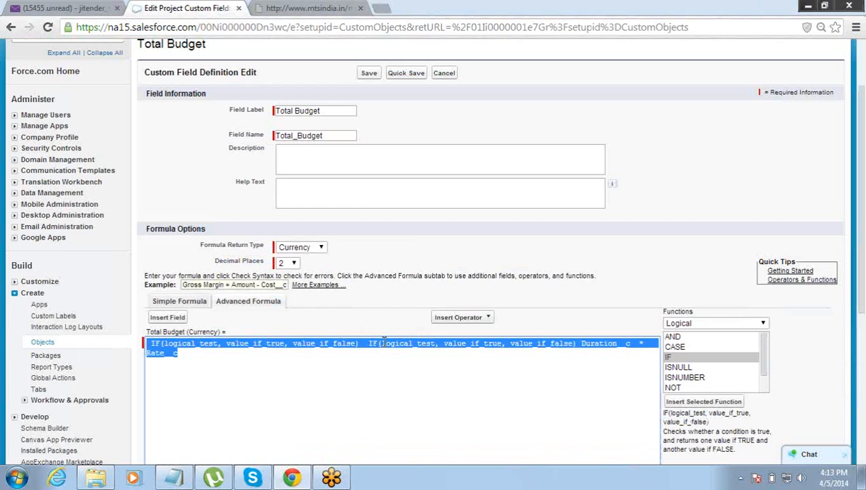
{"action": "key", "text": "BackSpace"}
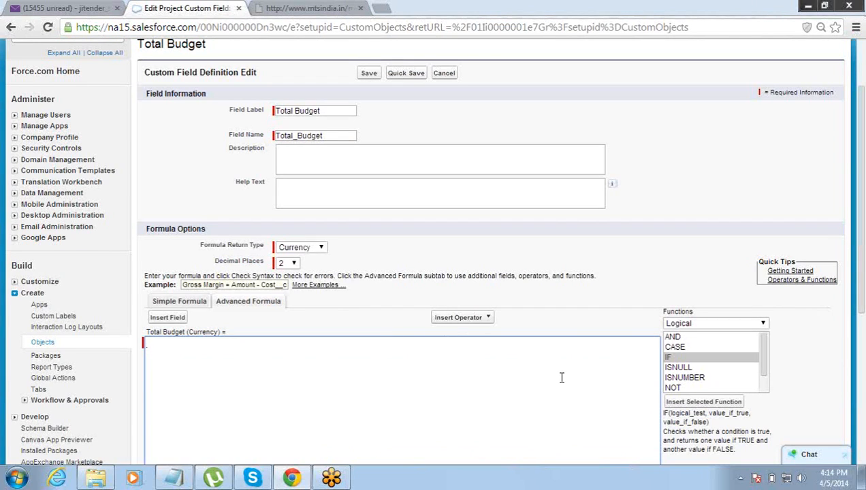
- Insert an IF template and remove its logical_test placeholder
{"action": "left_click", "coordinate": [674, 401]}
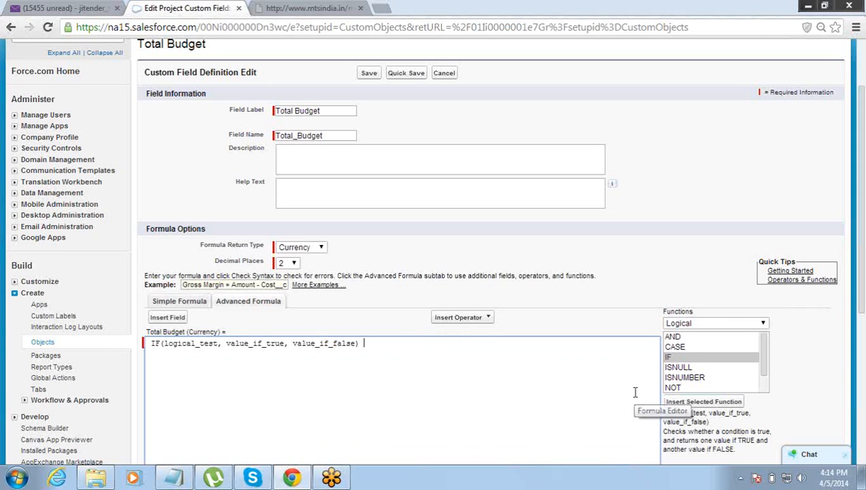
{"action": "key", "text": "Left"}
{"action": "key", "text": "Left"}
{"action": "key", "text": "Left"}
{"action": "key", "text": "Left"}
{"action": "key", "text": "Left"}
{"action": "key", "text": "Left"}
{"action": "key", "text": "Left"}
{"action": "key", "text": "Left"}
{"action": "key", "text": "Left"}
{"action": "key", "text": "Left"}
{"action": "key", "text": "Left"}
{"action": "key", "text": "Left"}
{"action": "key", "text": "Left"}
{"action": "key", "text": "Left"}
{"action": "key", "text": "Left"}
{"action": "key", "text": "Left"}
{"action": "key", "text": "Left"}
{"action": "key", "text": "Left"}
{"action": "key", "text": "Left"}
{"action": "key", "text": "Left"}
{"action": "key", "text": "Left"}
{"action": "key", "text": "Left"}
{"action": "key", "text": "Left"}
{"action": "key", "text": "Left"}
{"action": "key", "text": "Left"}
{"action": "key", "text": "Delete"}
{"action": "key", "text": "Delete"}
{"action": "key", "text": "Delete"}
{"action": "key", "text": "Delete"}
{"action": "key", "text": "Delete"}
{"action": "key", "text": "Delete"}
{"action": "key", "text": "Delete"}
{"action": "key", "text": "Delete"}
{"action": "key", "text": "Delete"}
{"action": "key", "text": "Delete"}
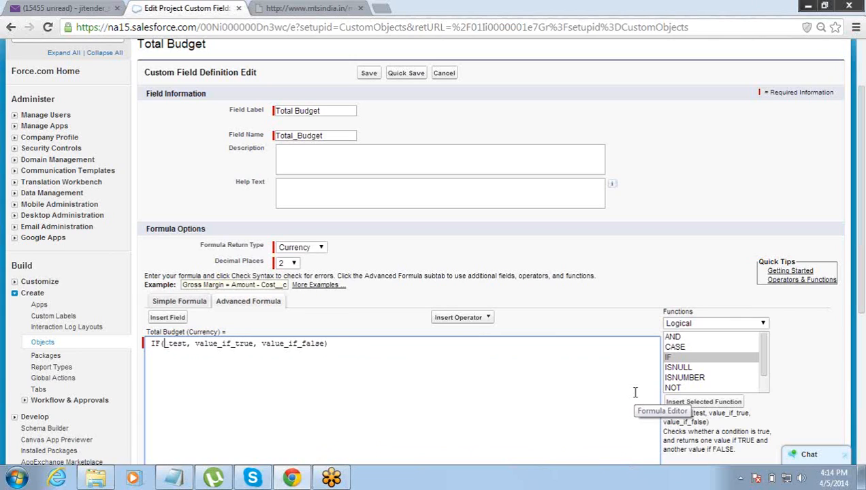
{"action": "key", "text": "Delete"}
{"action": "key", "text": "Delete"}
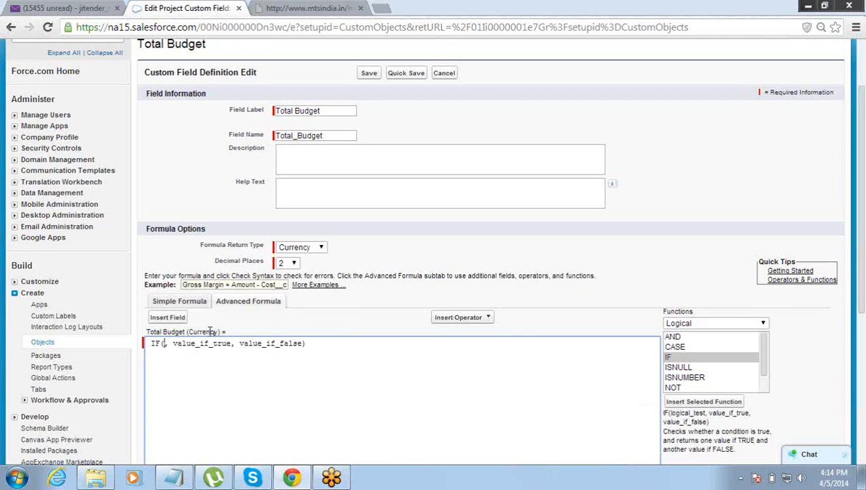
- Insert the Project's Duration field (Duration__c) as the IF condition
{"action": "left_click", "coordinate": [174, 318]}
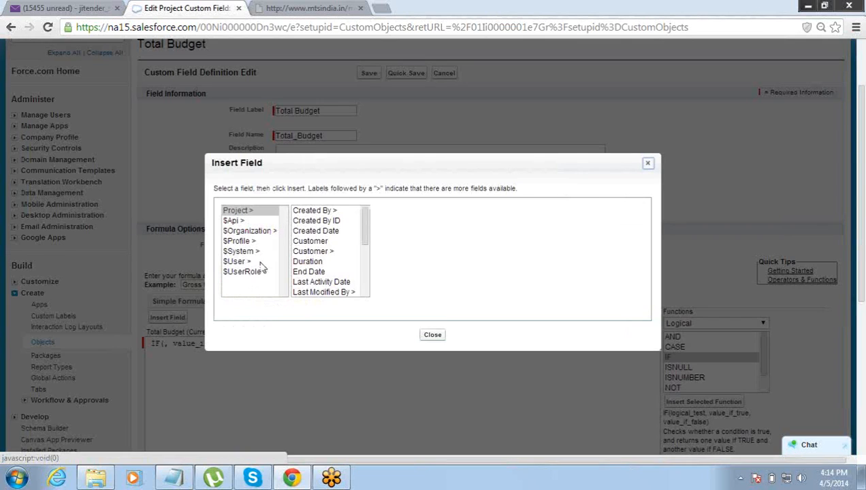
{"action": "left_click", "coordinate": [327, 262]}
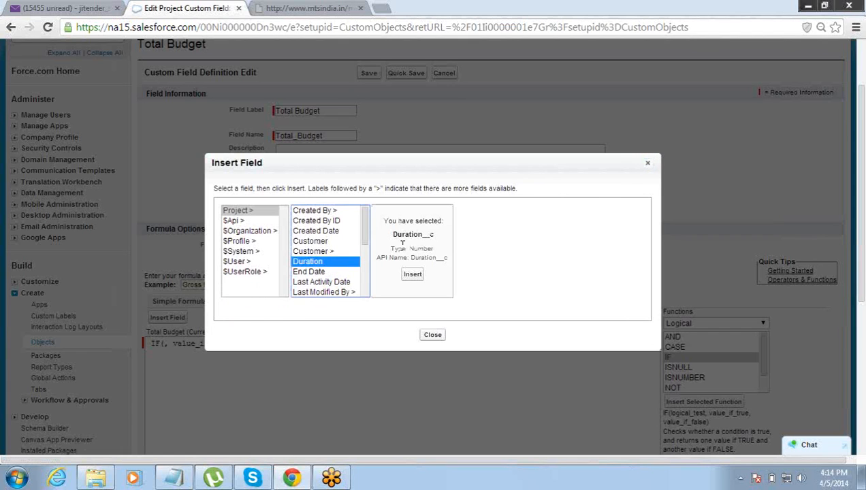
{"action": "left_click", "coordinate": [414, 274]}
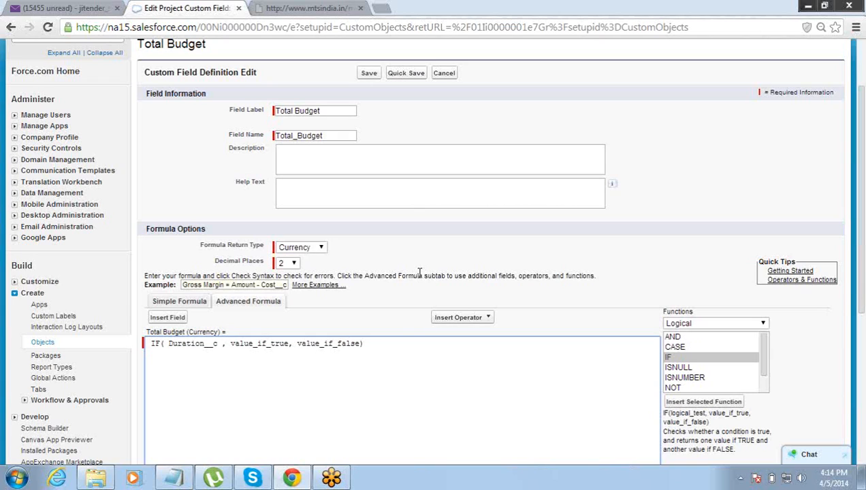
- Make the condition Duration__c >50 and replace value_if_true with 0.9* rate__c*duration__c
{"action": "type", "text": ">"}
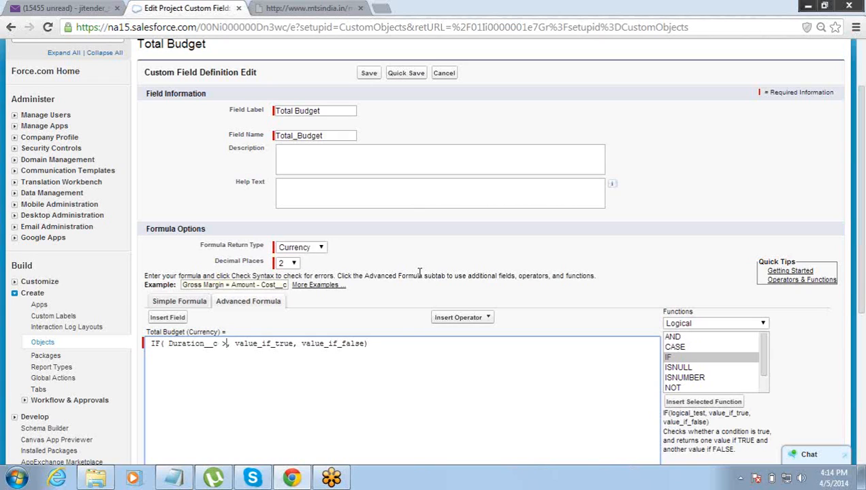
{"action": "type", "text": "50"}
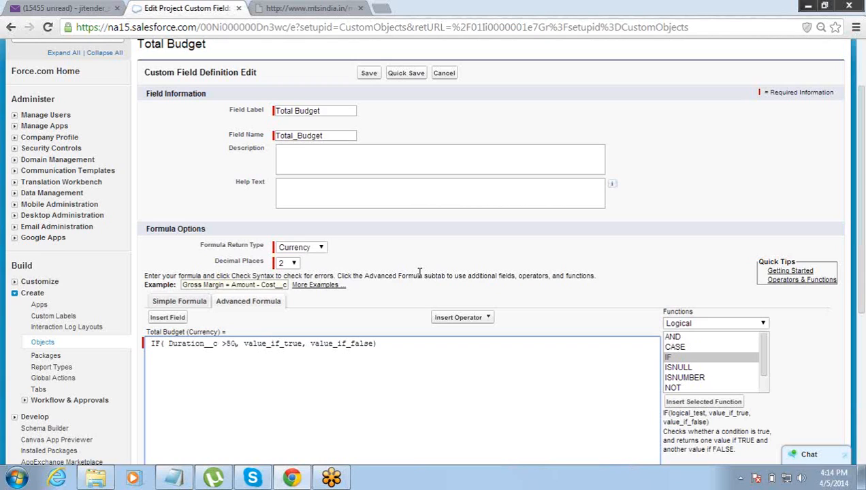
{"action": "key", "text": "Right"}
{"action": "key", "text": "Right"}
{"action": "key", "text": "Right"}
{"action": "key", "text": "Right"}
{"action": "key", "text": "End"}
{"action": "key", "text": "Left"}
{"action": "key", "text": "Left"}
{"action": "key", "text": "Left"}
{"action": "key", "text": "Left"}
{"action": "key", "text": "Left"}
{"action": "key", "text": "Left"}
{"action": "key", "text": "Left"}
{"action": "key", "text": "Left"}
{"action": "key", "text": "Left"}
{"action": "key", "text": "Left"}
{"action": "key", "text": "Left"}
{"action": "key", "text": "Left"}
{"action": "key", "text": "Left"}
{"action": "key", "text": "Left"}
{"action": "key", "text": "Left"}
{"action": "key", "text": "Left"}
{"action": "key", "text": "Left"}
{"action": "key", "text": "Left"}
{"action": "key", "text": "Left"}
{"action": "key", "text": "Left"}
{"action": "key", "text": "Delete"}
{"action": "key", "text": "Delete"}
{"action": "key", "text": "Delete"}
{"action": "key", "text": "Delete"}
{"action": "key", "text": "Delete"}
{"action": "key", "text": "Delete"}
{"action": "key", "text": "Delete"}
{"action": "key", "text": "Delete"}
{"action": "key", "text": "Delete"}
{"action": "key", "text": "Delete"}
{"action": "key", "text": "Delete"}
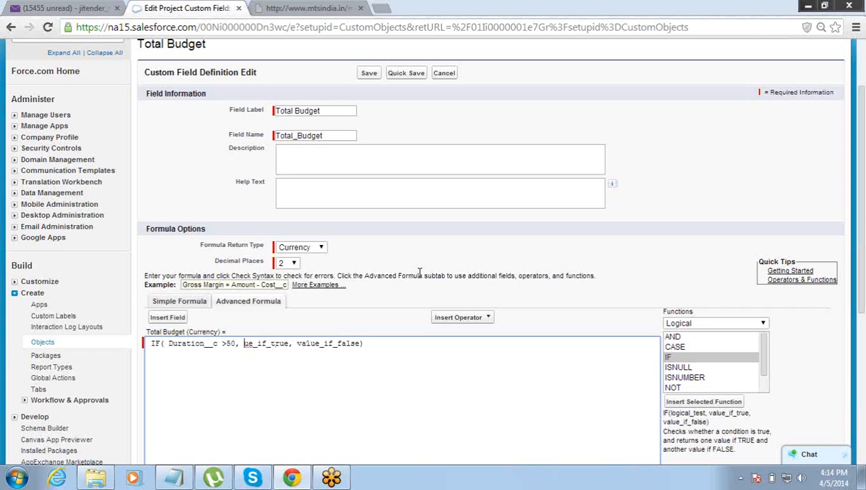
{"action": "key", "text": "Delete"}
{"action": "key", "text": "Delete"}
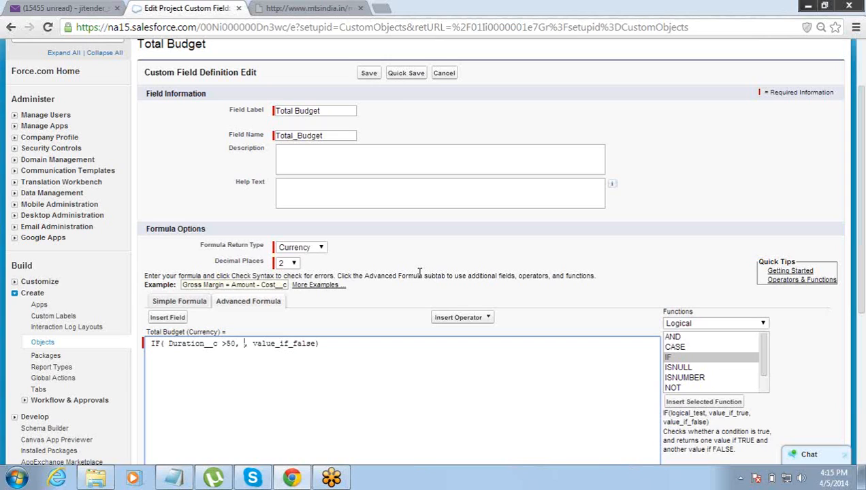
{"action": "type", "text": "0"}
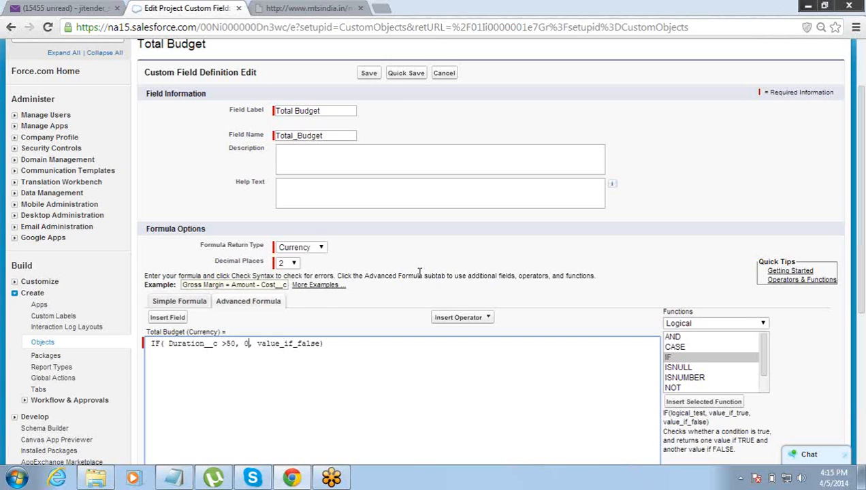
{"action": "type", "text": ".9"}
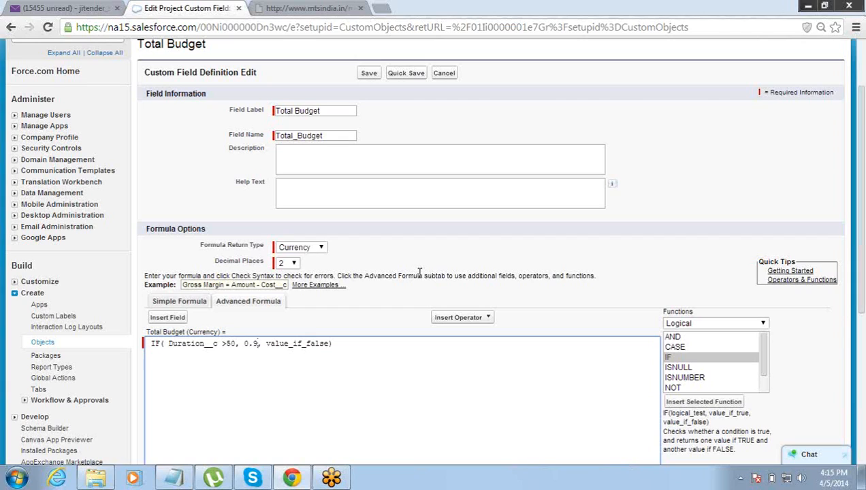
{"action": "type", "text": "*"}
{"action": "type", "text": "ra"}
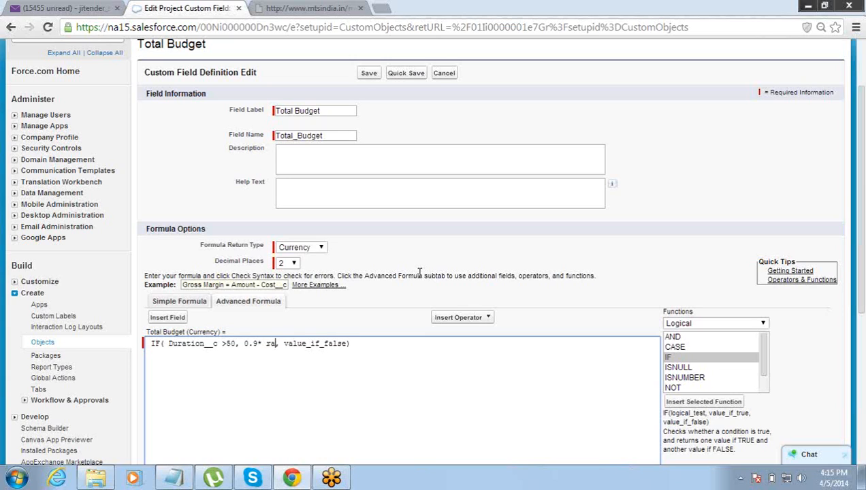
{"action": "type", "text": "te"}
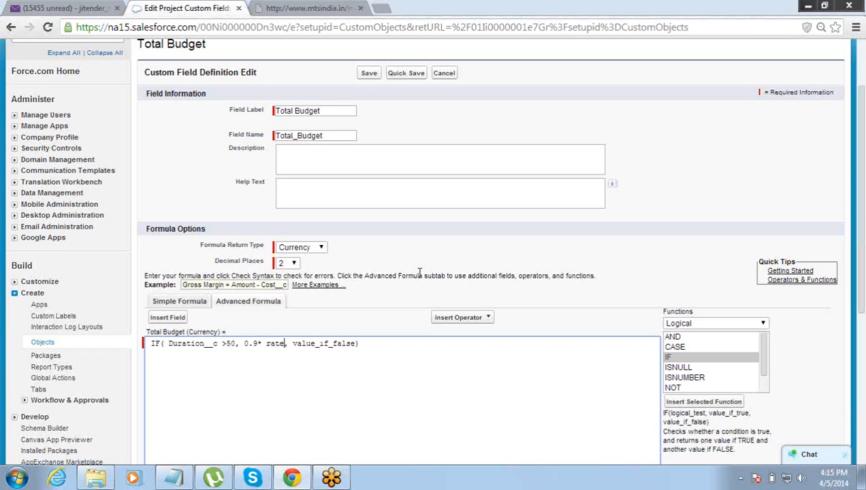
{"action": "type", "text": "__c"}
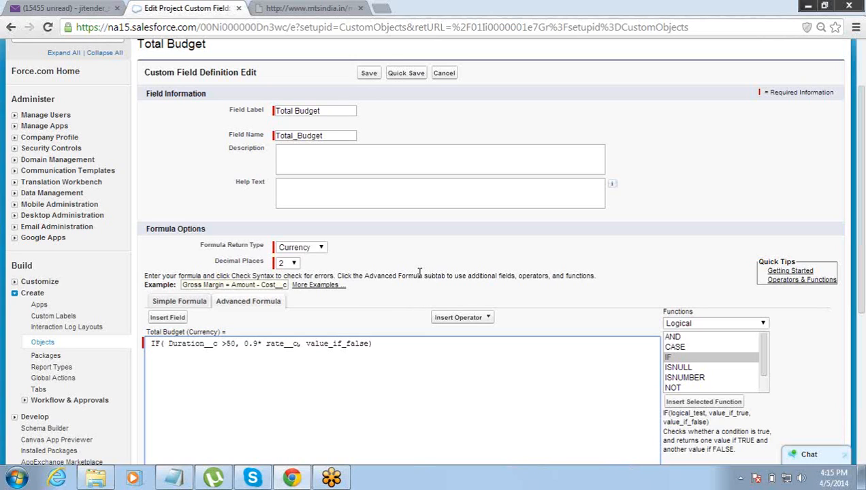
{"action": "type", "text": "*du"}
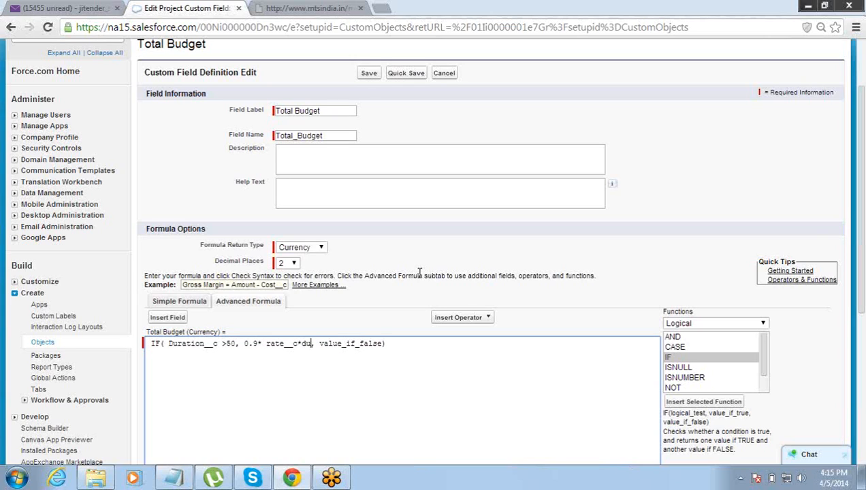
{"action": "type", "text": "ra"}
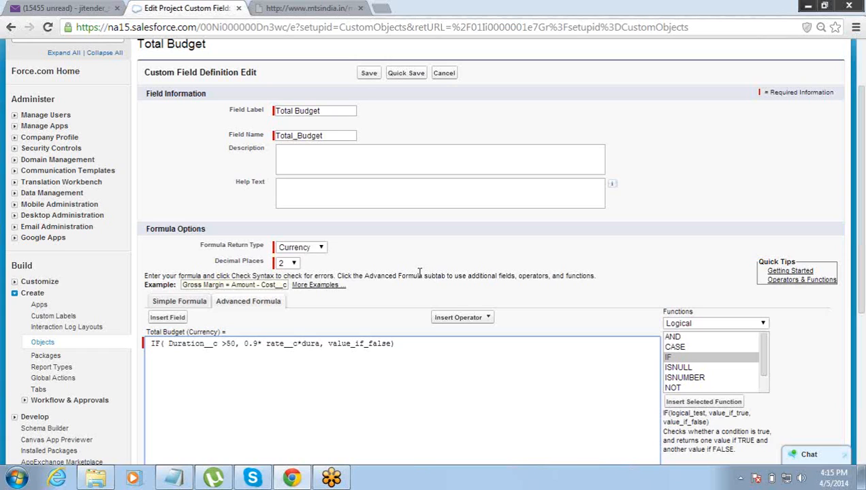
{"action": "type", "text": "tio"}
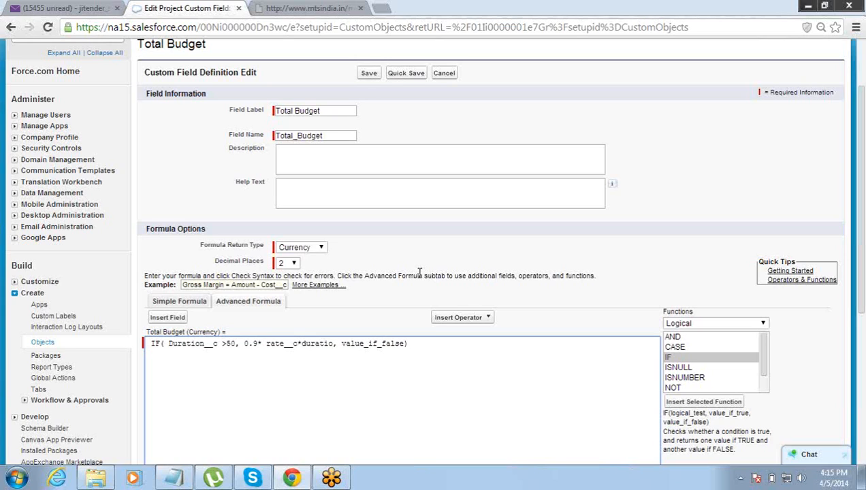
{"action": "type", "text": "n__c"}
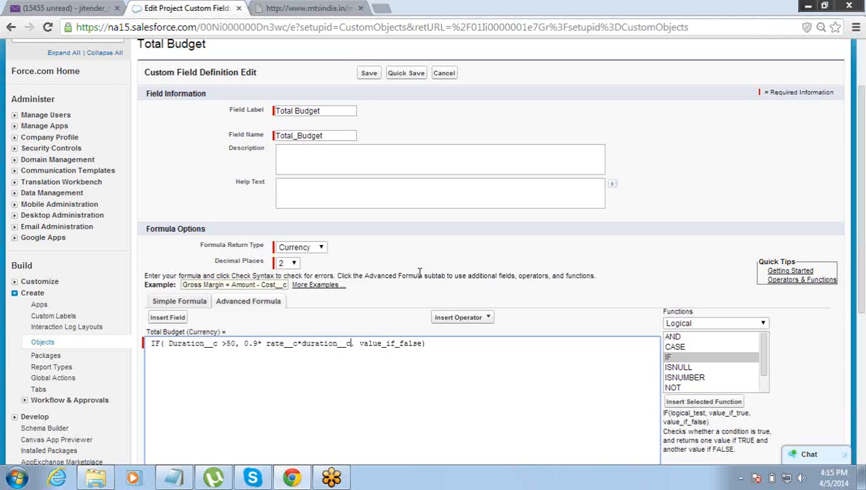
- Replace value_if_false with a copy of rate__c*duration__c, closing the IF parenthesis
{"action": "key", "text": "Left"}
{"action": "key", "text": "Left"}
{"action": "key", "text": "Left"}
{"action": "key", "text": "Left"}
{"action": "key", "text": "Left"}
{"action": "key", "text": "Left"}
{"action": "key", "text": "Left"}
{"action": "key", "text": "Left"}
{"action": "key", "text": "Left"}
{"action": "key", "text": "Left"}
{"action": "key", "text": "Left"}
{"action": "key", "text": "Left"}
{"action": "key", "text": "Left"}
{"action": "key", "text": "Left"}
{"action": "key", "text": "Left"}
{"action": "key", "text": "Left"}
{"action": "key", "text": "Left"}
{"action": "key", "text": "Left"}
{"action": "key", "text": "Left"}
{"action": "key", "text": "Left"}
{"action": "key", "text": "Right"}
{"action": "key", "text": "Right"}
{"action": "key", "text": "Right"}
{"action": "key", "text": "Right"}
{"action": "key", "text": "shift+Right"}
{"action": "key", "text": "shift+Right"}
{"action": "key", "text": "shift+Right"}
{"action": "key", "text": "shift+Right"}
{"action": "key", "text": "shift+Right"}
{"action": "key", "text": "shift+Right"}
{"action": "key", "text": "shift+Right"}
{"action": "key", "text": "shift+Right"}
{"action": "key", "text": "shift+Right"}
{"action": "key", "text": "shift+Right"}
{"action": "key", "text": "shift+Right"}
{"action": "key", "text": "shift+Right"}
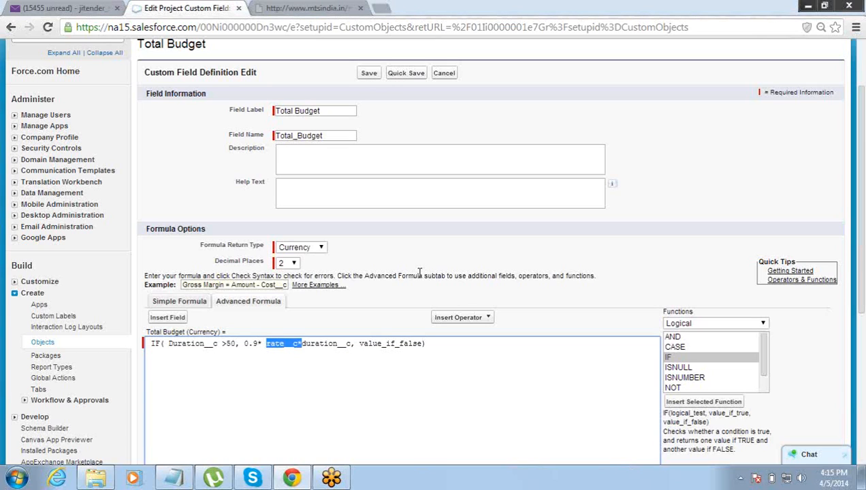
{"action": "key", "text": "shift+Right"}
{"action": "key", "text": "shift+Right"}
{"action": "key", "text": "shift+Right"}
{"action": "key", "text": "shift+Right"}
{"action": "key", "text": "shift+Right"}
{"action": "key", "text": "shift+Right"}
{"action": "key", "text": "shift+Right"}
{"action": "key", "text": "ctrl+c"}
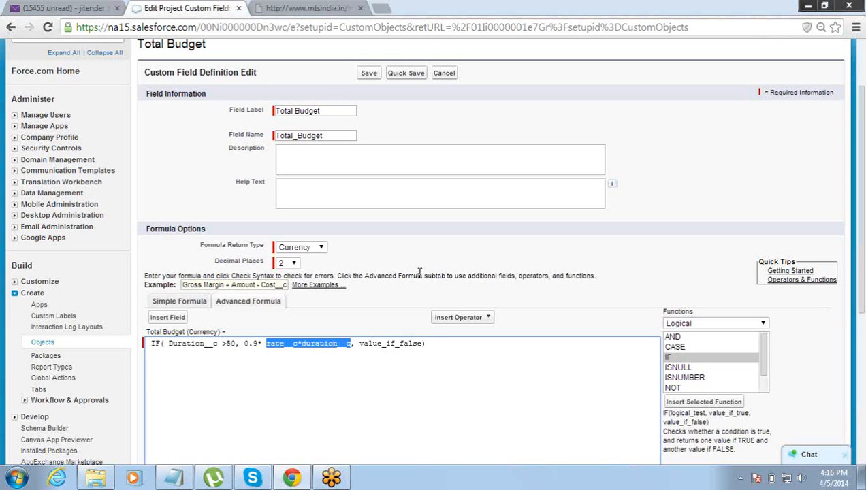
{"action": "left_click", "coordinate": [451, 347]}
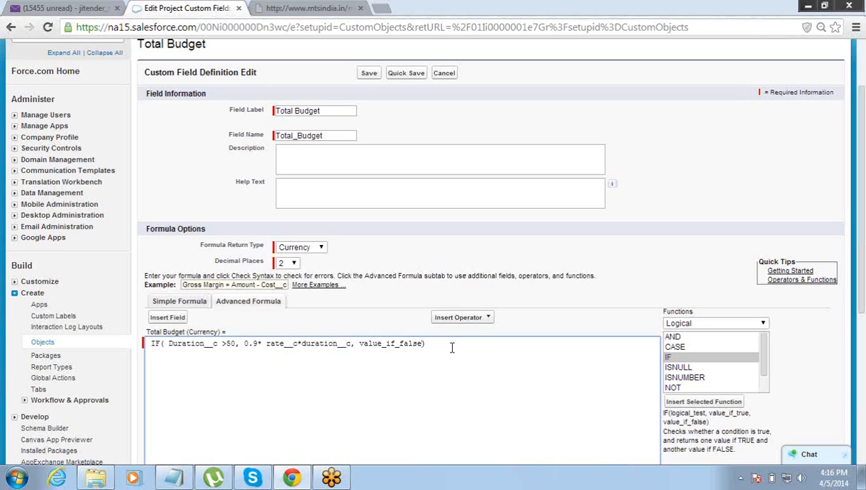
{"action": "key", "text": "BackSpace"}
{"action": "key", "text": "BackSpace"}
{"action": "key", "text": "BackSpace"}
{"action": "key", "text": "BackSpace"}
{"action": "key", "text": "BackSpace"}
{"action": "key", "text": "BackSpace"}
{"action": "key", "text": "BackSpace"}
{"action": "key", "text": "BackSpace"}
{"action": "key", "text": "BackSpace"}
{"action": "key", "text": "BackSpace"}
{"action": "key", "text": "BackSpace"}
{"action": "key", "text": "BackSpace"}
{"action": "key", "text": "BackSpace"}
{"action": "key", "text": "BackSpace"}
{"action": "key", "text": "BackSpace"}
{"action": "key", "text": "ctrl+v"}
{"action": "left_click_drag", "start_coordinate": [862, 198], "coordinate": [841, 300]}
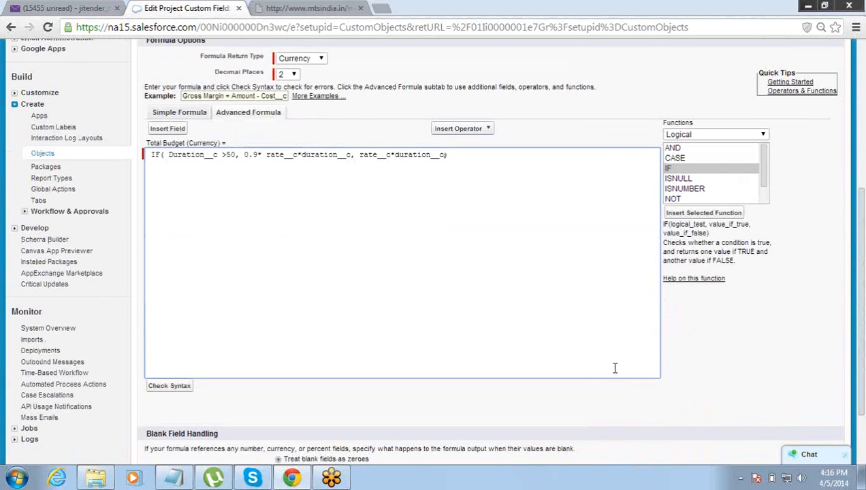
- Run Check Syntax on the formula, confirming no errors and a 204-character compiled size
{"action": "left_click", "coordinate": [183, 390]}
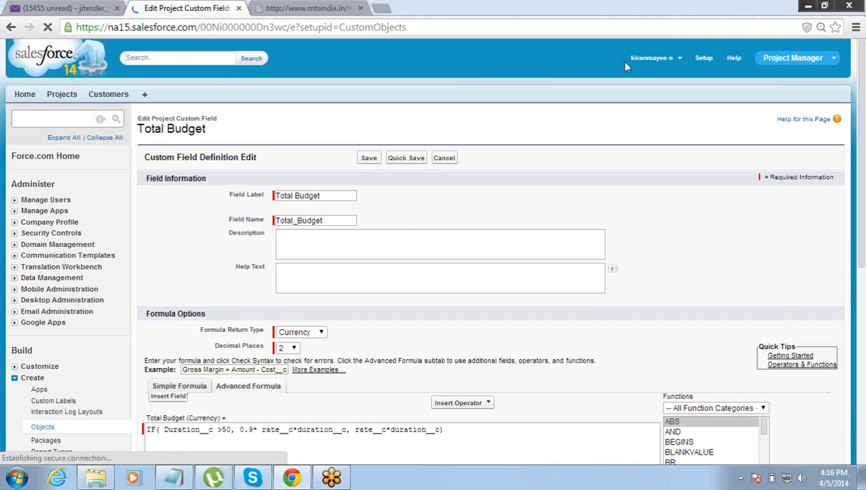
{"action": "left_click_drag", "start_coordinate": [863, 205], "coordinate": [865, 347]}
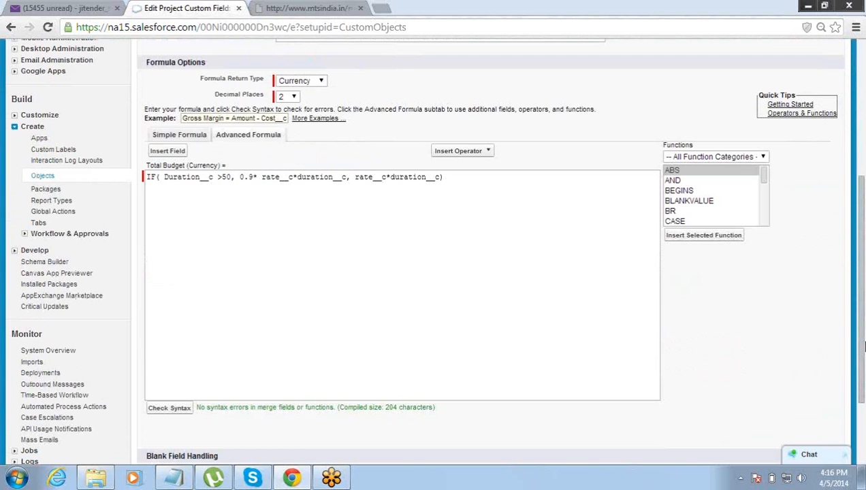
{"action": "left_click_drag", "start_coordinate": [865, 347], "coordinate": [773, 229]}
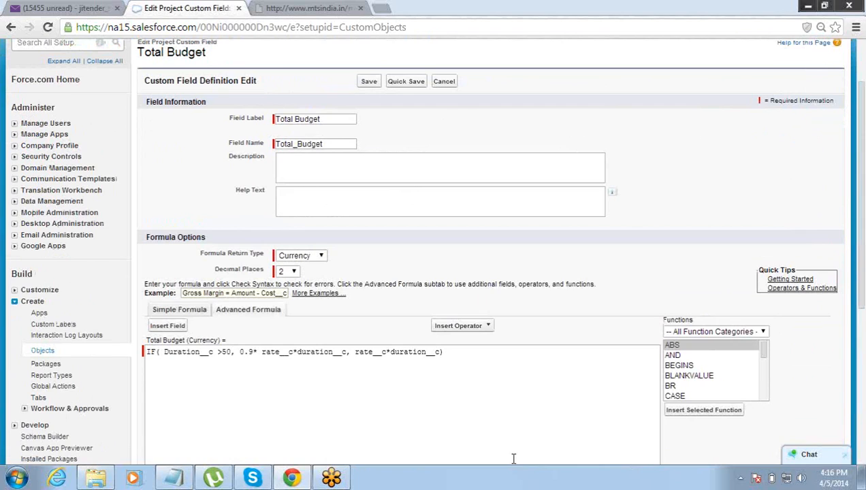
{"action": "left_click", "coordinate": [478, 351]}
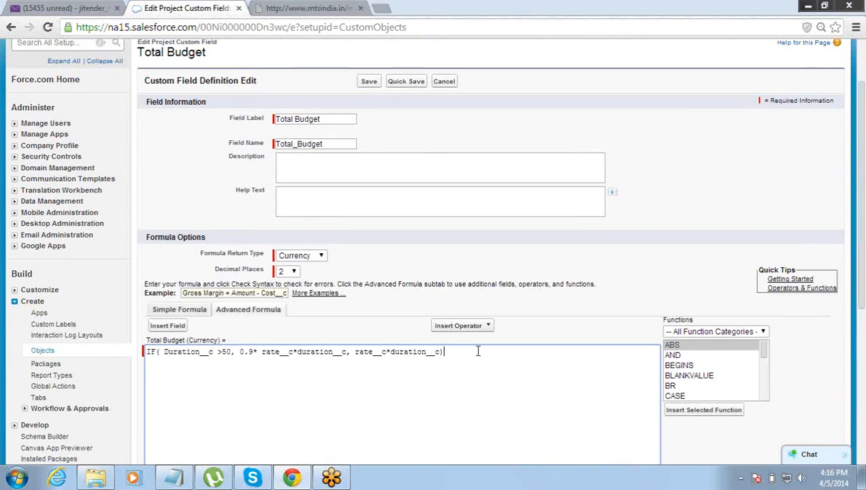
{"action": "key", "text": "Left"}
{"action": "key", "text": "Left"}
{"action": "key", "text": "Left"}
{"action": "key", "text": "Left"}
{"action": "key", "text": "Left"}
{"action": "key", "text": "Left"}
{"action": "key", "text": "Left"}
{"action": "key", "text": "Left"}
{"action": "key", "text": "Left"}
{"action": "key", "text": "Left"}
{"action": "key", "text": "Left"}
{"action": "key", "text": "Left"}
{"action": "key", "text": "Left"}
{"action": "key", "text": "Left"}
{"action": "key", "text": "Left"}
{"action": "key", "text": "Left"}
{"action": "key", "text": "Left"}
{"action": "key", "text": "Left"}
{"action": "key", "text": "Left"}
{"action": "key", "text": "Left"}
{"action": "key", "text": "Left"}
{"action": "key", "text": "Left"}
{"action": "key", "text": "Left"}
{"action": "key", "text": "Left"}
{"action": "key", "text": "Left"}
{"action": "key", "text": "Left"}
{"action": "key", "text": "Left"}
{"action": "key", "text": "Left"}
{"action": "key", "text": "Right"}
{"action": "key", "text": "Right"}
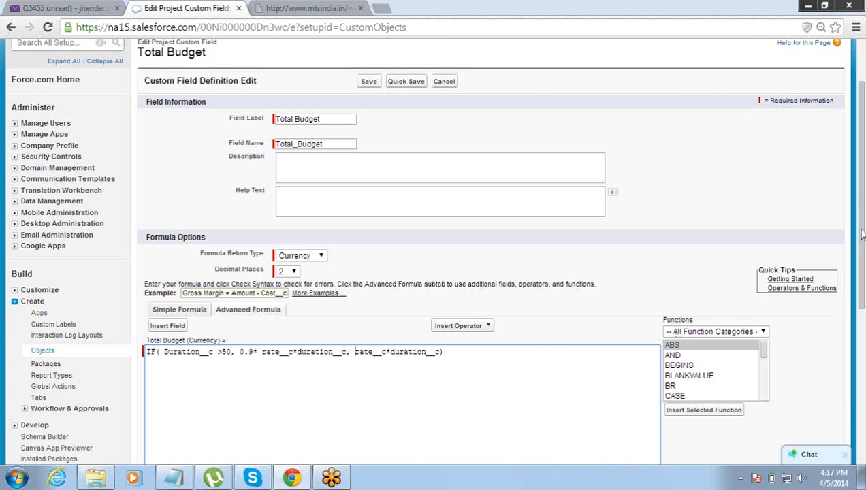
{"action": "scroll", "coordinate": [860, 234], "scroll_direction": "up", "scroll_amount": 2}
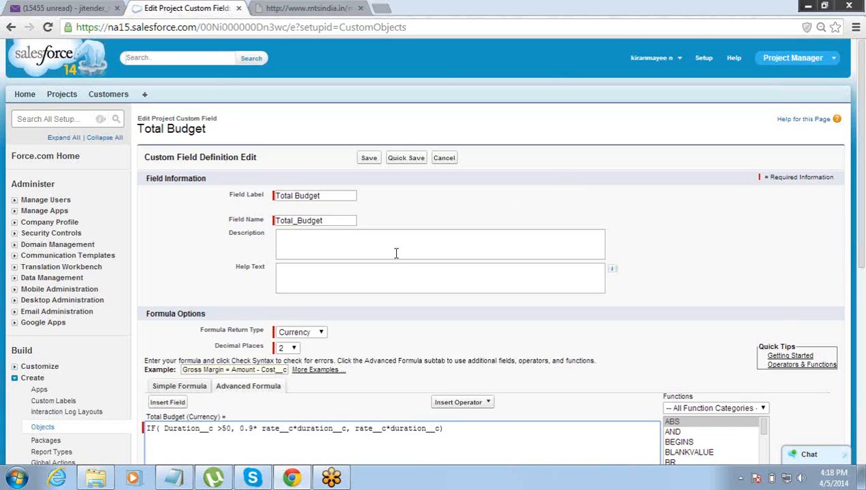
- Change the formula's duration threshold from >50 to >200 and the multiplier from 0.9 to 0.7
{"action": "left_click", "coordinate": [167, 480]}
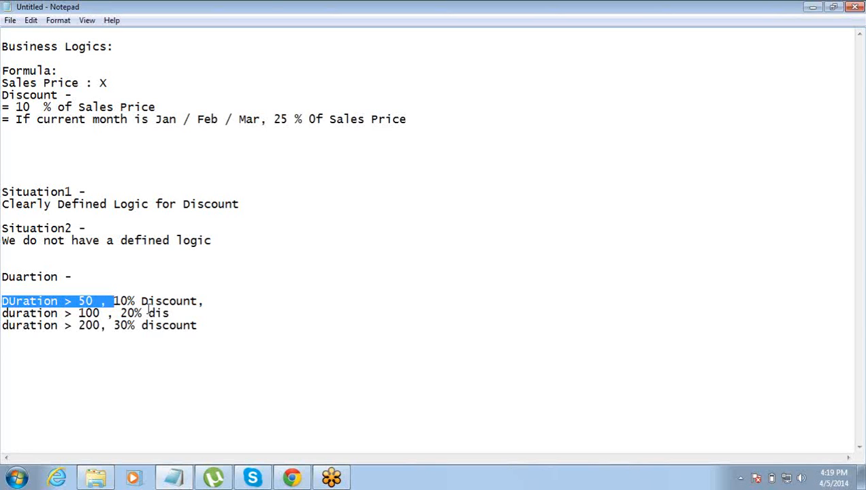
{"action": "key", "text": "alt+Tab"}
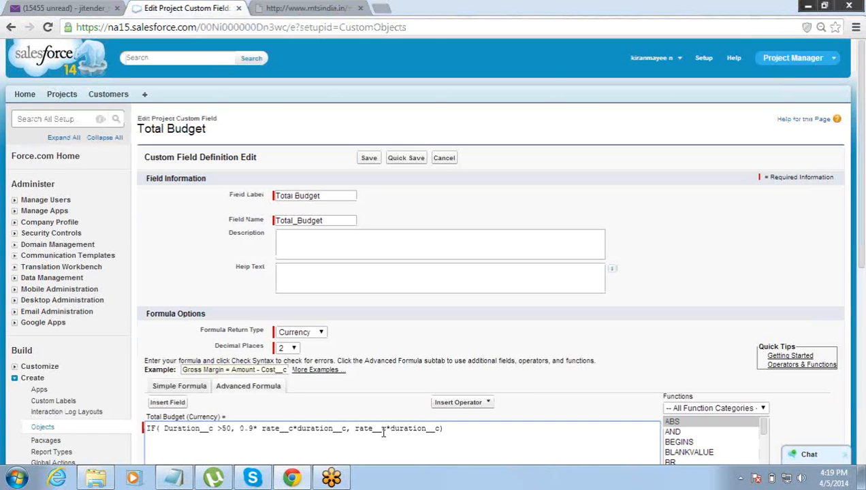
{"action": "key", "text": "ctrl+Left"}
{"action": "key", "text": "ctrl+Left"}
{"action": "key", "text": "ctrl+Left"}
{"action": "key", "text": "shift+Left"}
{"action": "type", "text": "20"}
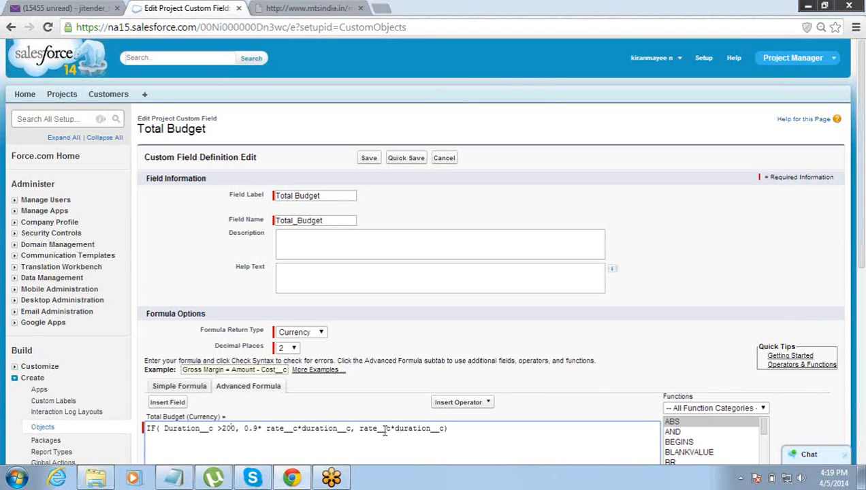
{"action": "key", "text": "shift+Right"}
{"action": "type", "text": "7"}
- Move the false value to a new line and replace it with a lone closing parenthesis
{"action": "key", "text": "Right"}
{"action": "key", "text": "Return"}
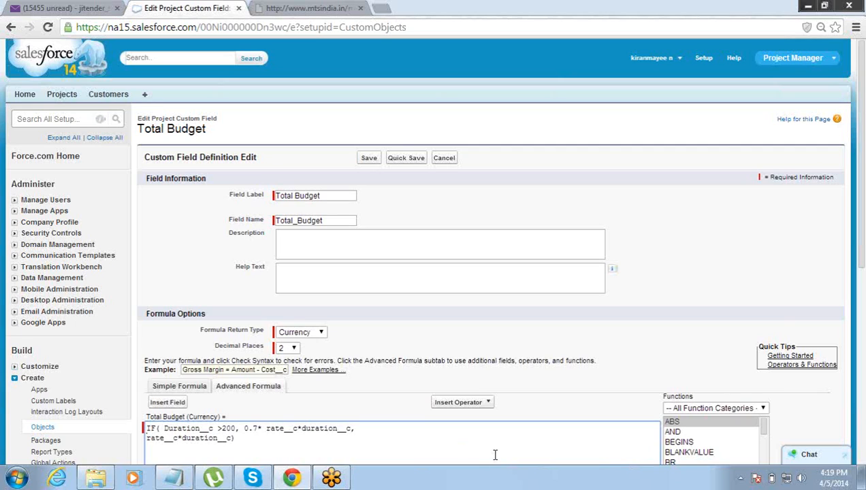
{"action": "key", "text": "shift+Right"}
{"action": "key", "text": "shift+Right"}
{"action": "key", "text": "shift+Right"}
{"action": "key", "text": "shift+Right"}
{"action": "key", "text": "shift+Right"}
{"action": "key", "text": "shift+Right"}
{"action": "key", "text": "shift+Right"}
{"action": "key", "text": "shift+Right"}
{"action": "key", "text": "shift+Right"}
{"action": "key", "text": "shift+Right"}
{"action": "key", "text": "shift+Right"}
{"action": "key", "text": "shift+Right"}
{"action": "key", "text": "shift+Right"}
{"action": "key", "text": "shift+Right"}
{"action": "key", "text": "shift+Right"}
{"action": "key", "text": "shift+Right"}
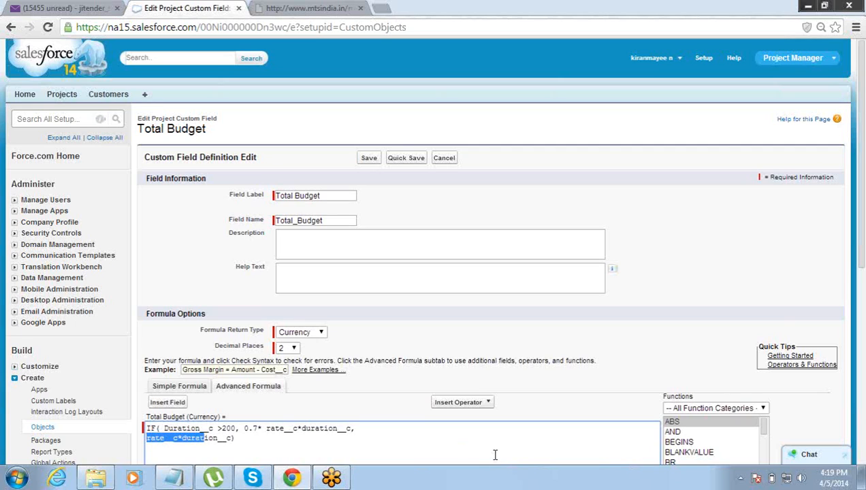
{"action": "key", "text": "shift+Right"}
{"action": "key", "text": "shift+Right"}
{"action": "key", "text": "shift+Right"}
{"action": "key", "text": "shift+Right"}
{"action": "type", "text": ")"}
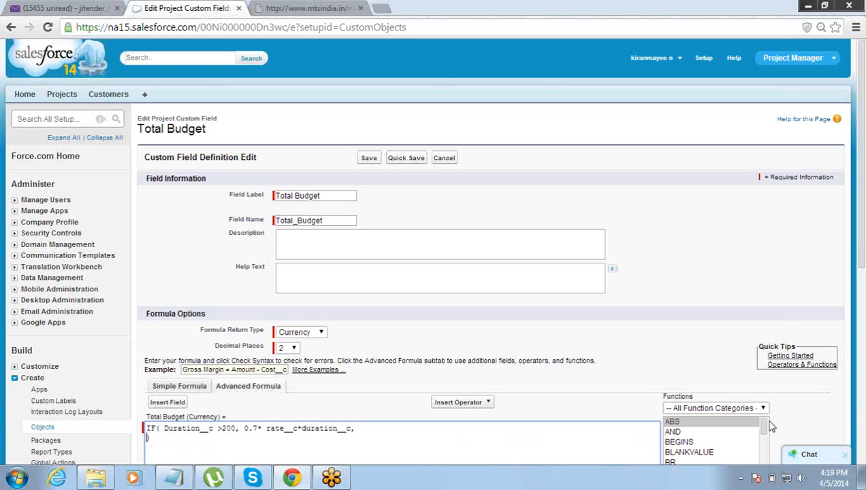
{"action": "left_click_drag", "start_coordinate": [764, 423], "coordinate": [765, 430]}
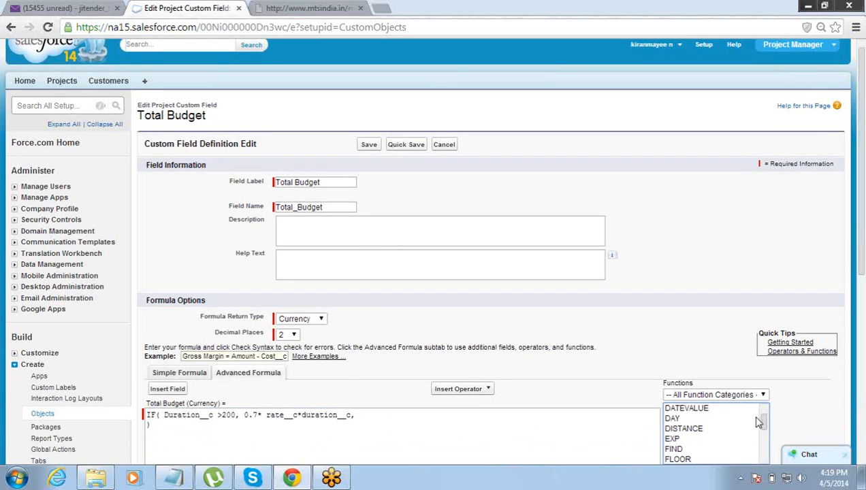
- Insert two IF function templates into the false branch, separated by a line break
{"action": "left_click", "coordinate": [725, 422]}
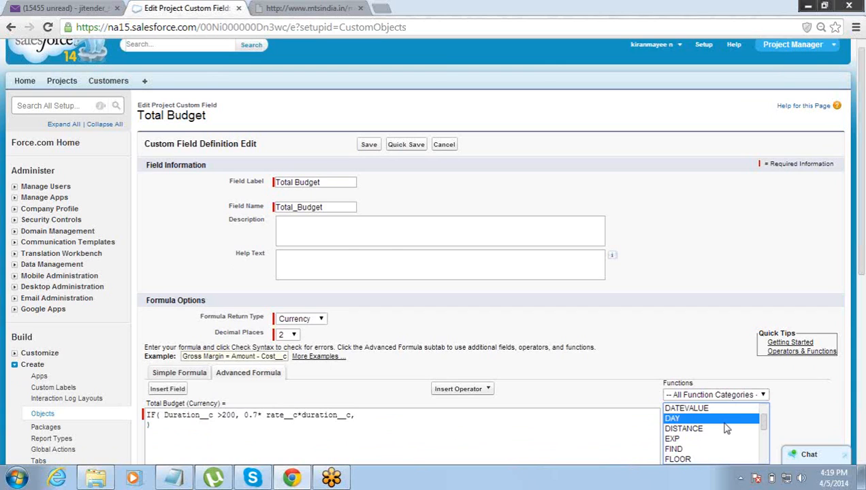
{"action": "key", "text": "i"}
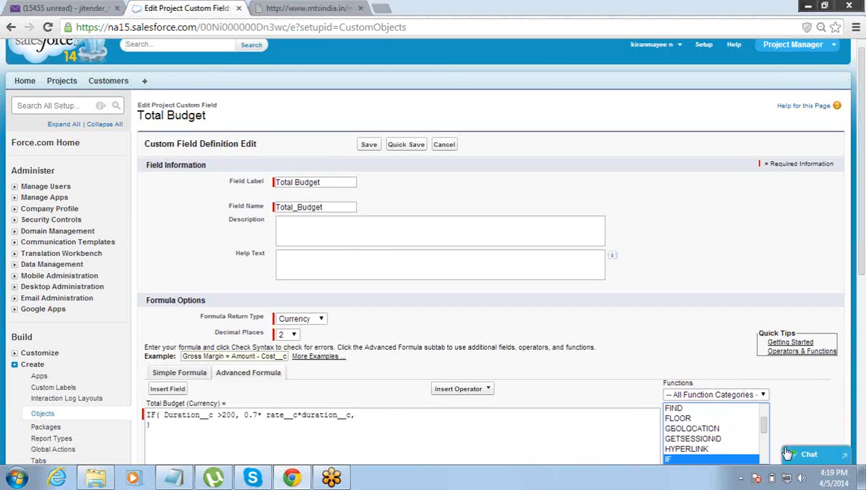
{"action": "scroll", "coordinate": [861, 265], "scroll_direction": "down", "scroll_amount": 1}
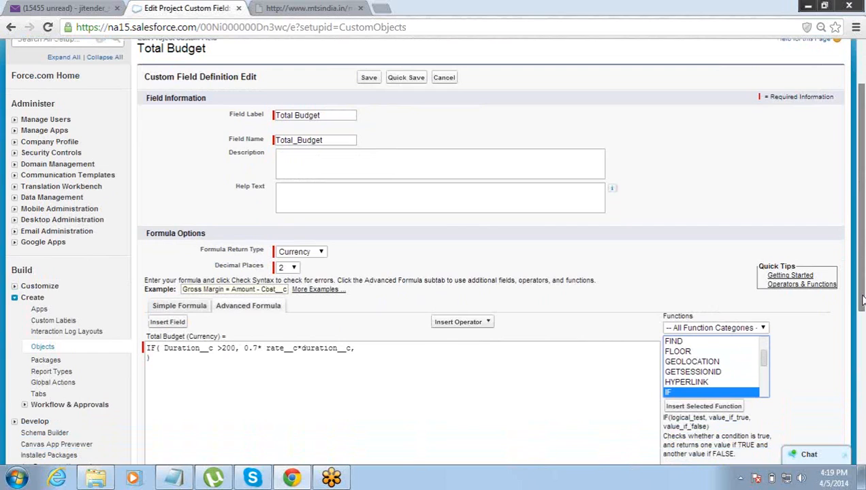
{"action": "left_click", "coordinate": [722, 408]}
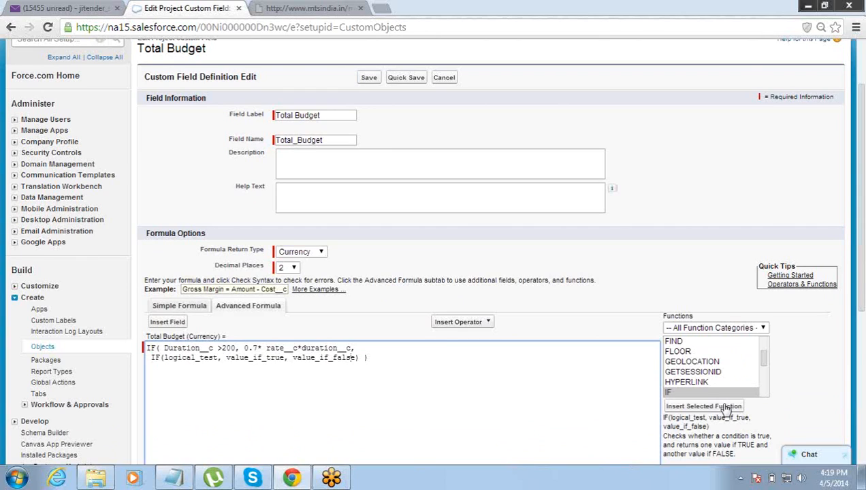
{"action": "key", "text": "ctrl+shift+Left"}
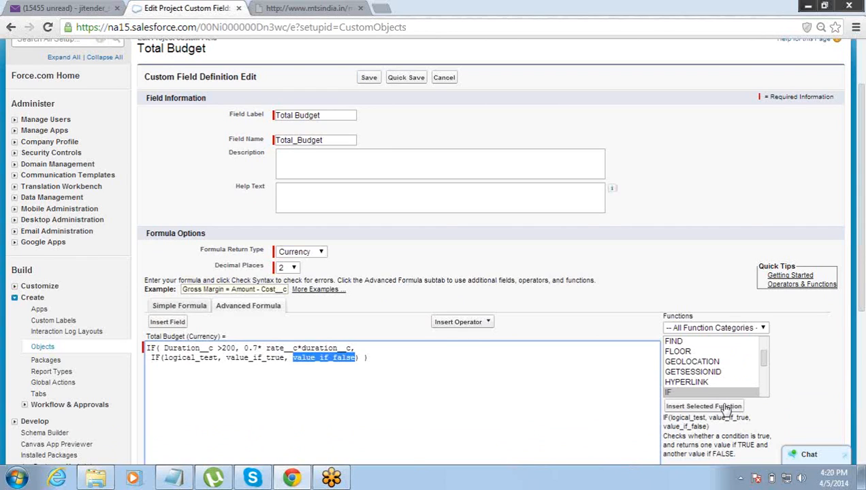
{"action": "key", "text": "Return"}
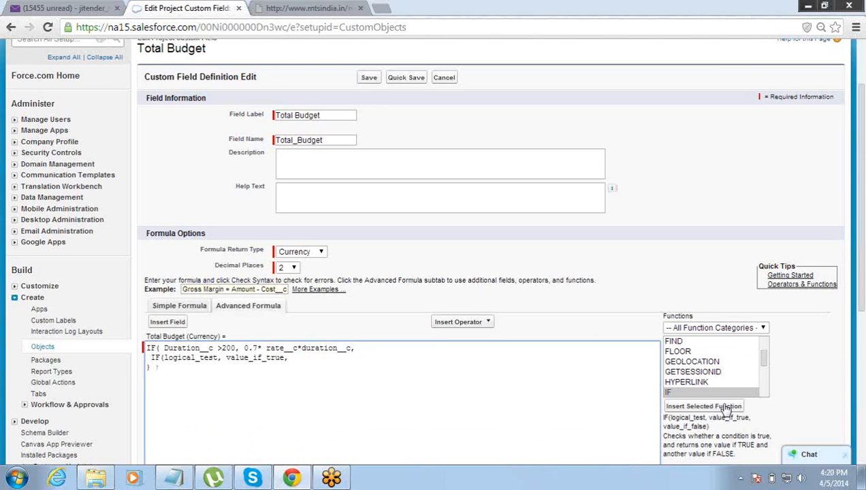
{"action": "left_click", "coordinate": [726, 407]}
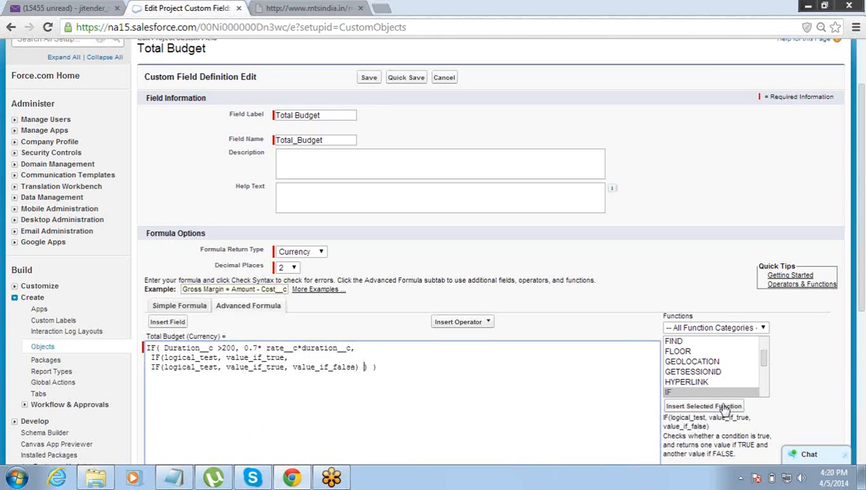
{"action": "key", "text": "Up"}
- Copy the Duration__c condition into the second IF's logical_test and change its threshold to >100
{"action": "key", "text": "ctrl+Left"}
{"action": "key", "text": "Up"}
{"action": "key", "text": "ctrl+shift+Left"}
{"action": "key", "text": "ctrl+shift+Left"}
{"action": "key", "text": "ctrl+shift+Left"}
{"action": "key", "text": "ctrl+c"}
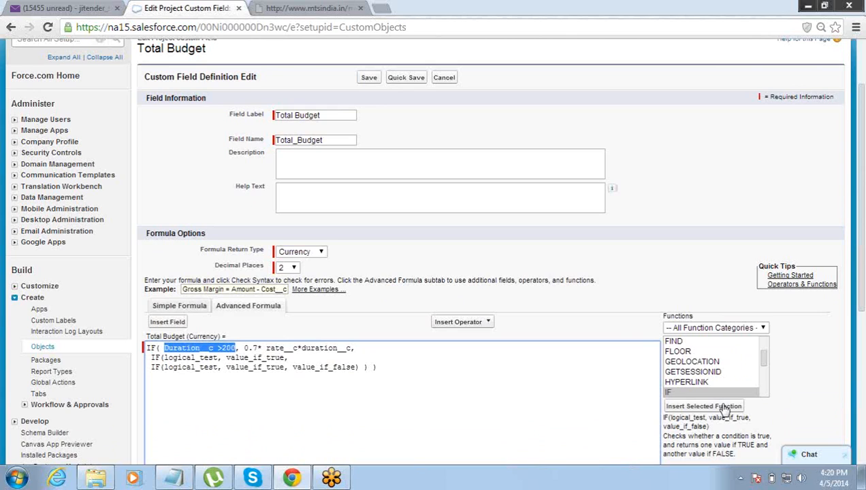
{"action": "key", "text": "Down"}
{"action": "key", "text": "ctrl+shift+Right"}
{"action": "key", "text": "shift+Left"}
{"action": "key", "text": "shift+Left"}
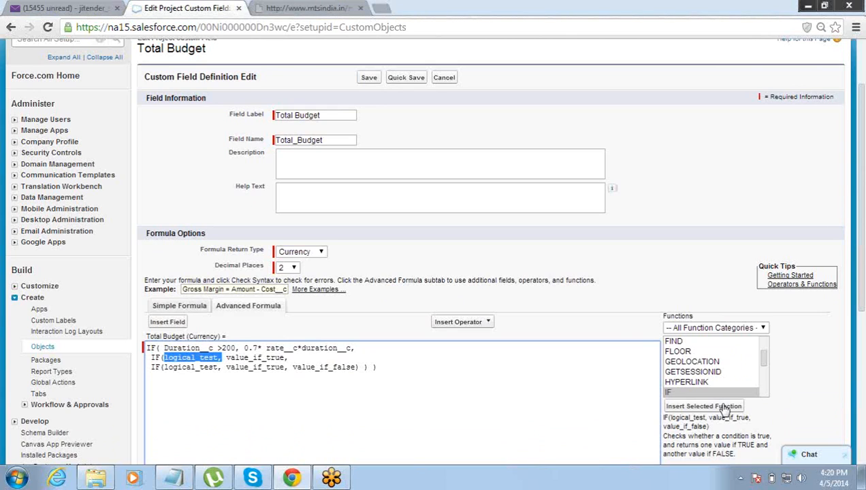
{"action": "key", "text": "ctrl+v"}
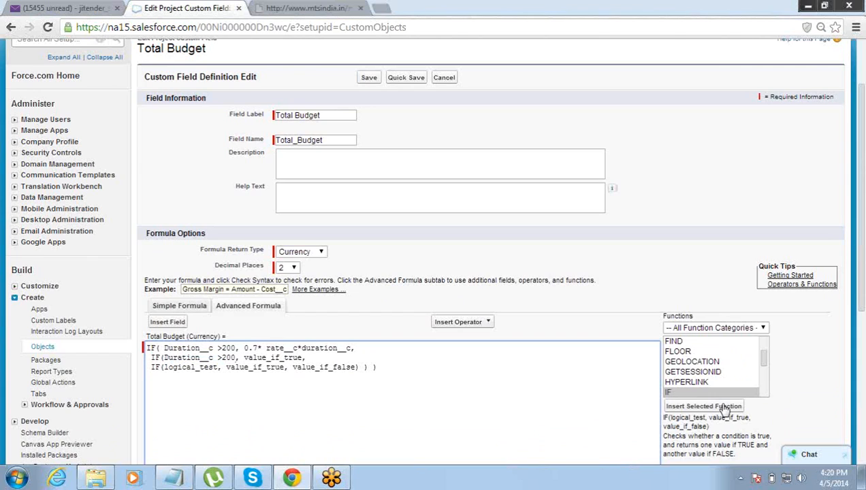
{"action": "key", "text": "shift+Right"}
{"action": "type", "text": "1"}
- Copy the rate expression into the second IF's value_if_true and change its multiplier to 0.8
{"action": "key", "text": "shift+Right"}
{"action": "key", "text": "shift+Right"}
{"action": "key", "text": "shift+Right"}
{"action": "key", "text": "shift+Right"}
{"action": "key", "text": "shift+Right"}
{"action": "key", "text": "shift+Right"}
{"action": "key", "text": "shift+Right"}
{"action": "key", "text": "shift+Right"}
{"action": "key", "text": "shift+Right"}
{"action": "key", "text": "shift+Right"}
{"action": "key", "text": "shift+Right"}
{"action": "key", "text": "shift+Right"}
{"action": "key", "text": "shift+Right"}
{"action": "key", "text": "shift+Right"}
{"action": "key", "text": "shift+Right"}
{"action": "key", "text": "shift+Right"}
{"action": "key", "text": "shift+Right"}
{"action": "key", "text": "shift+Right"}
{"action": "key", "text": "shift+Right"}
{"action": "key", "text": "shift+Right"}
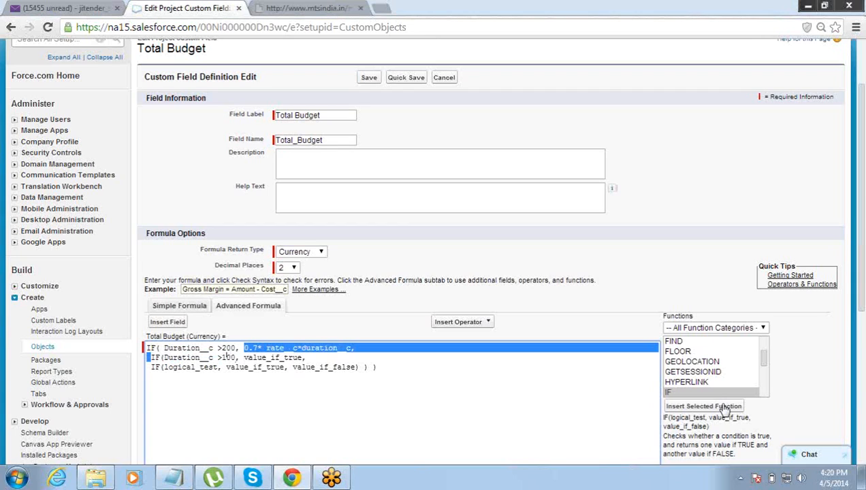
{"action": "key", "text": "shift+Right"}
{"action": "key", "text": "shift+Left"}
{"action": "key", "text": "shift+Left"}
{"action": "key", "text": "shift+Left"}
{"action": "key", "text": "ctrl+c"}
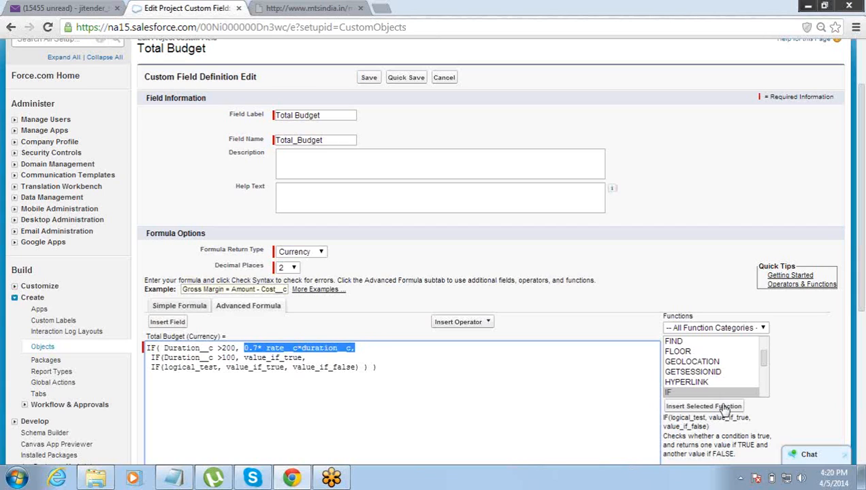
{"action": "key", "text": "Down"}
{"action": "key", "text": "shift+Right"}
{"action": "key", "text": "shift+Right"}
{"action": "key", "text": "shift+Right"}
{"action": "key", "text": "shift+Right"}
{"action": "key", "text": "shift+Right"}
{"action": "key", "text": "shift+Right"}
{"action": "key", "text": "shift+Right"}
{"action": "key", "text": "shift+Right"}
{"action": "key", "text": "shift+Right"}
{"action": "key", "text": "shift+Right"}
{"action": "key", "text": "shift+Right"}
{"action": "key", "text": "shift+Right"}
{"action": "key", "text": "shift+Right"}
{"action": "key", "text": "ctrl+v"}
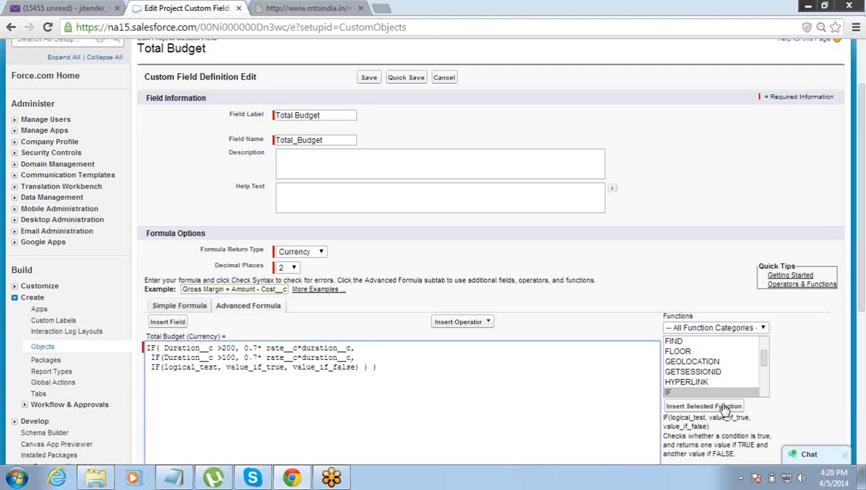
{"action": "key", "text": "shift+Right"}
{"action": "type", "text": "8"}
- Paste the second line's condition and rate into the third IF, changing them to >50 and 0.9
{"action": "left_click_drag", "start_coordinate": [371, 357], "coordinate": [162, 358]}
{"action": "key", "text": "ctrl+c"}
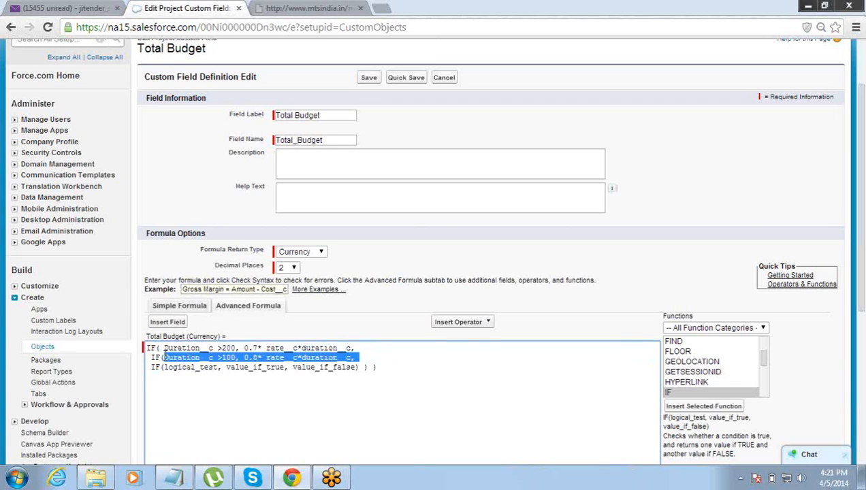
{"action": "left_click", "coordinate": [284, 367]}
{"action": "left_click_drag", "start_coordinate": [284, 366], "coordinate": [163, 362]}
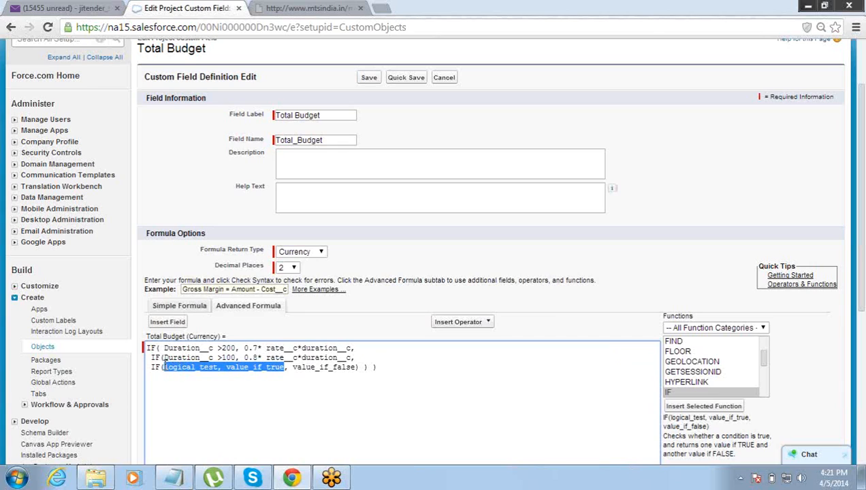
{"action": "key", "text": "ctrl+v"}
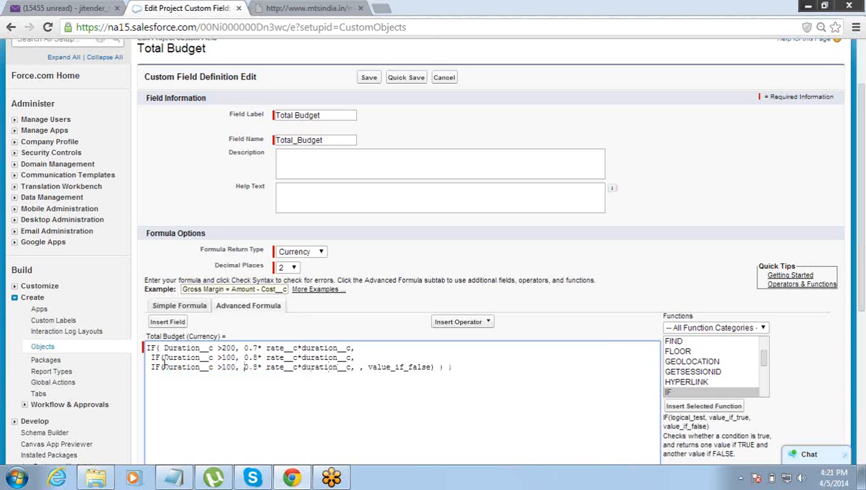
{"action": "key", "text": "BackSpace"}
{"action": "type", "text": "5"}
{"action": "key", "text": "Delete"}
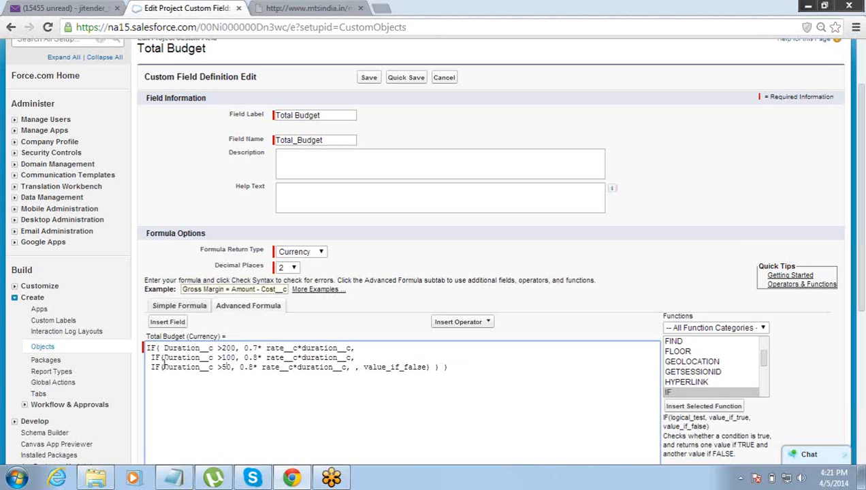
{"action": "key", "text": "Left"}
{"action": "key", "text": "Left"}
{"action": "key", "text": "shift+Left"}
{"action": "type", "text": "9"}
- Set the third IF's false value to rate__c*duration__c, removing the leftover placeholder
{"action": "key", "text": "shift+Left"}
{"action": "key", "text": "shift+Left"}
{"action": "key", "text": "shift+Left"}
{"action": "key", "text": "shift+Left"}
{"action": "key", "text": "shift+Left"}
{"action": "key", "text": "shift+Left"}
{"action": "key", "text": "shift+Left"}
{"action": "key", "text": "shift+Left"}
{"action": "key", "text": "shift+Left"}
{"action": "key", "text": "shift+Left"}
{"action": "key", "text": "shift+Left"}
{"action": "key", "text": "shift+Left"}
{"action": "key", "text": "shift+Left"}
{"action": "key", "text": "shift+Left"}
{"action": "key", "text": "shift+Left"}
{"action": "key", "text": "shift+Left"}
{"action": "key", "text": "shift+Left"}
{"action": "key", "text": "shift+Left"}
{"action": "key", "text": "shift+Left"}
{"action": "key", "text": "ctrl+c"}
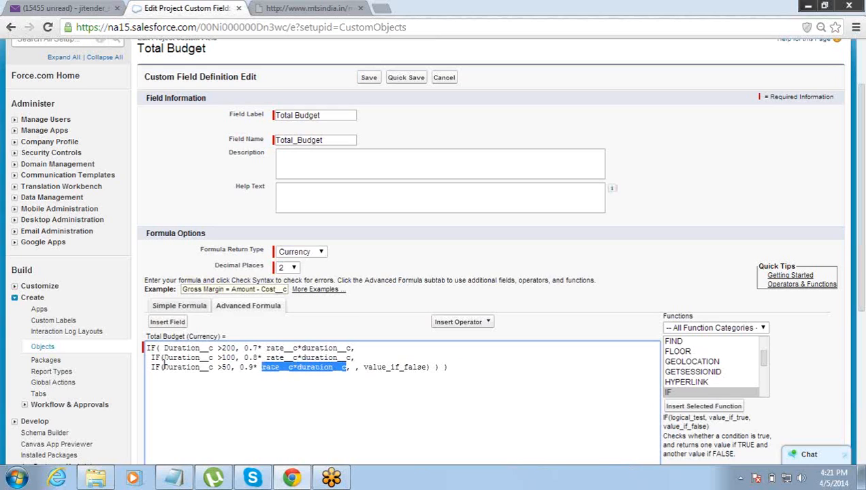
{"action": "key", "text": "Right"}
{"action": "key", "text": "Right"}
{"action": "key", "text": "Right"}
{"action": "key", "text": "Right"}
{"action": "key", "text": "Right"}
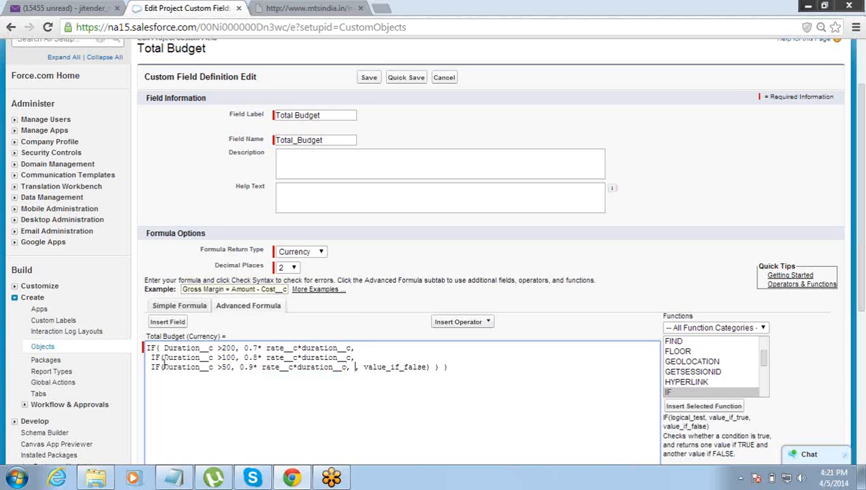
{"action": "key", "text": "Left"}
{"action": "key", "text": "Left"}
{"action": "key", "text": "Delete"}
{"action": "key", "text": "Delete"}
{"action": "key", "text": "Delete"}
{"action": "key", "text": "Delete"}
{"action": "key", "text": "Delete"}
{"action": "key", "text": "Delete"}
{"action": "key", "text": "Delete"}
{"action": "key", "text": "Delete"}
{"action": "key", "text": "Delete"}
{"action": "key", "text": "Delete"}
{"action": "key", "text": "Delete"}
{"action": "key", "text": "Delete"}
{"action": "key", "text": "Delete"}
{"action": "key", "text": "Delete"}
{"action": "key", "text": "Delete"}
{"action": "key", "text": "Delete"}
{"action": "key", "text": "ctrl+v"}
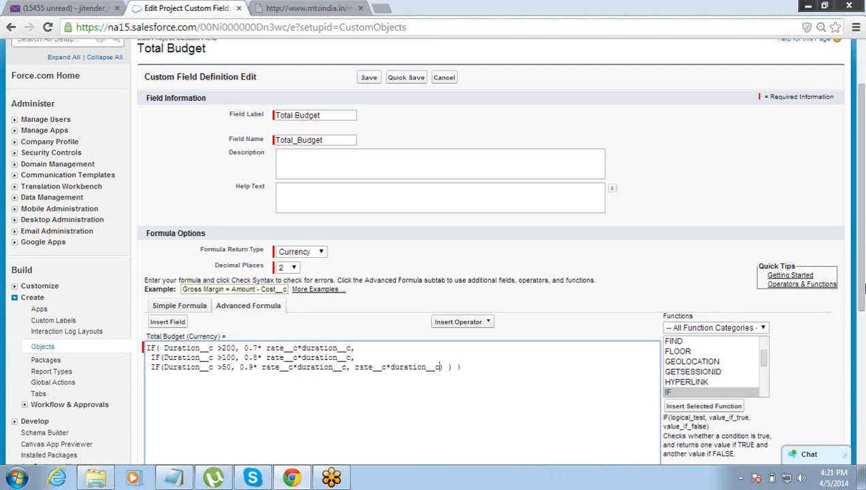
{"action": "left_click_drag", "start_coordinate": [865, 294], "coordinate": [865, 369]}
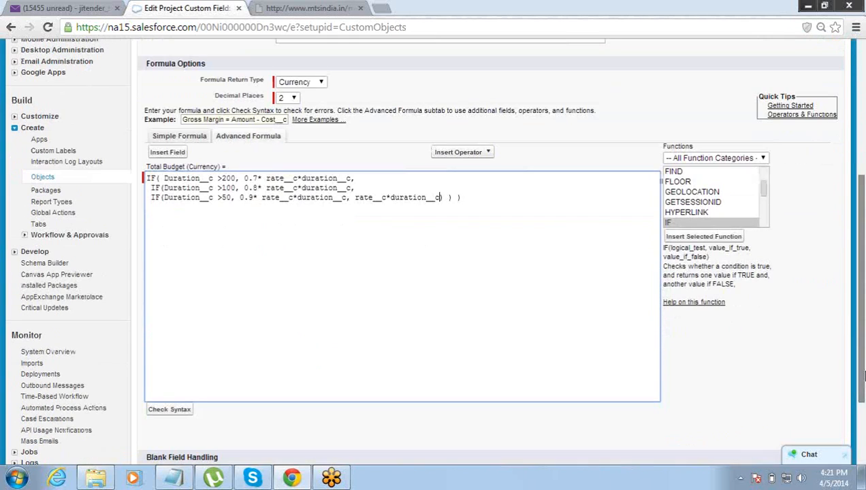
- Run Check Syntax on the three-tier formula, confirming no errors and a 480-character compiled size
{"action": "left_click", "coordinate": [168, 410]}
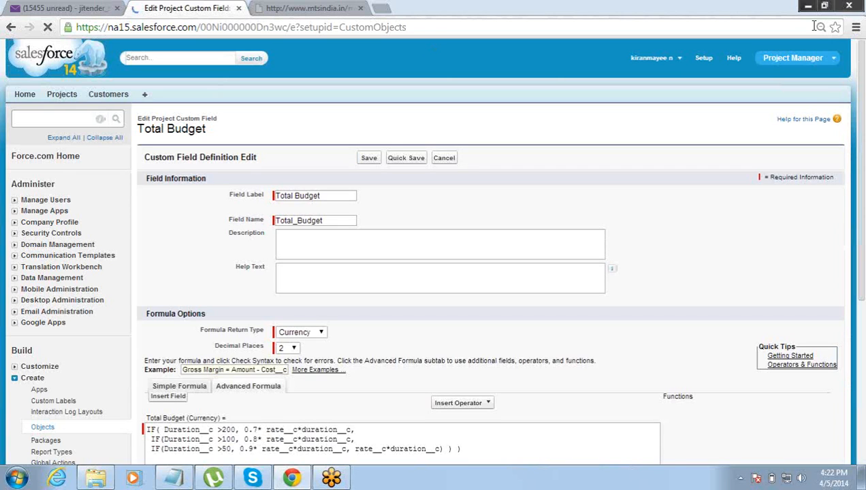
{"action": "left_click_drag", "start_coordinate": [859, 225], "coordinate": [862, 330]}
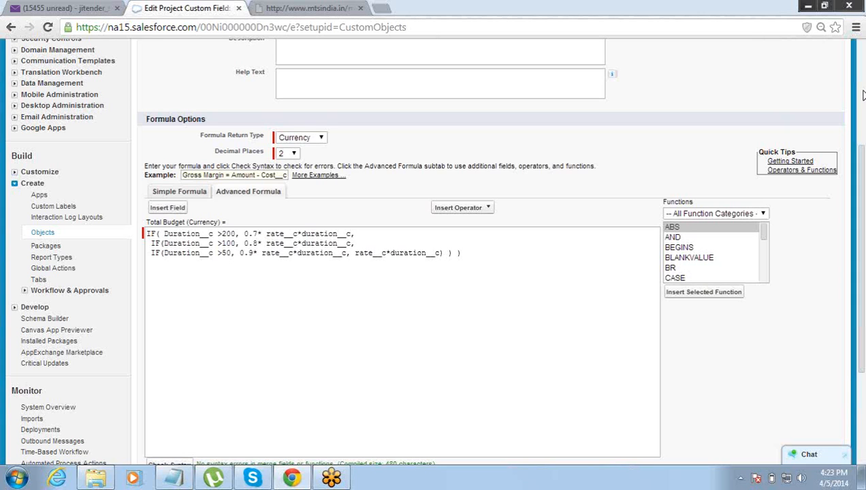
{"action": "left_click_drag", "start_coordinate": [863, 239], "coordinate": [834, 151]}
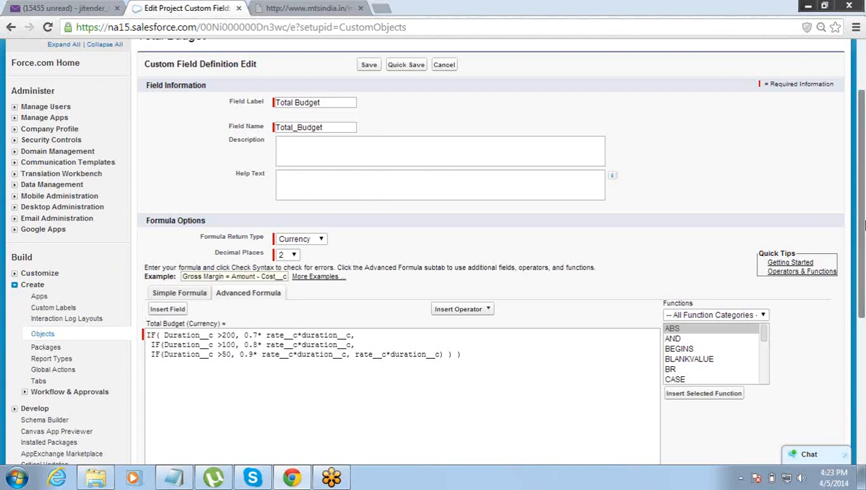
{"action": "scroll", "coordinate": [854, 187], "scroll_direction": "up", "scroll_amount": 1}
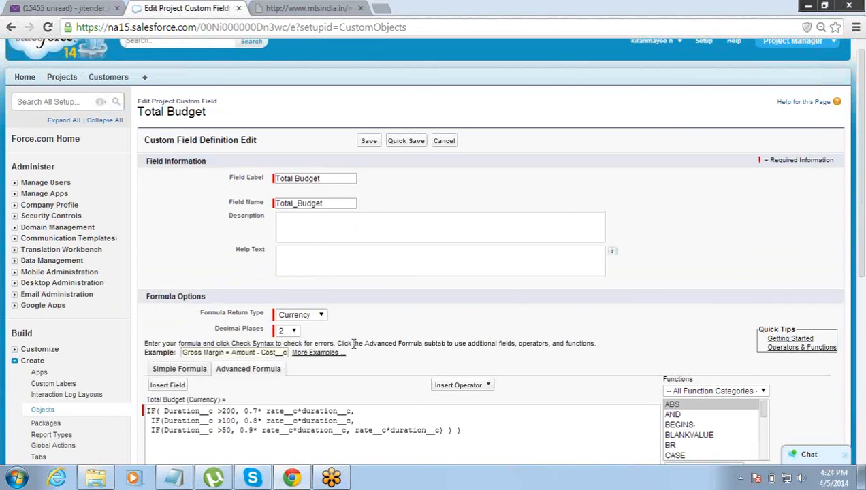
- In Notepad, end the 30% discount line with a comma and add a 'Validation Rule:' heading below
{"action": "left_click", "coordinate": [176, 479]}
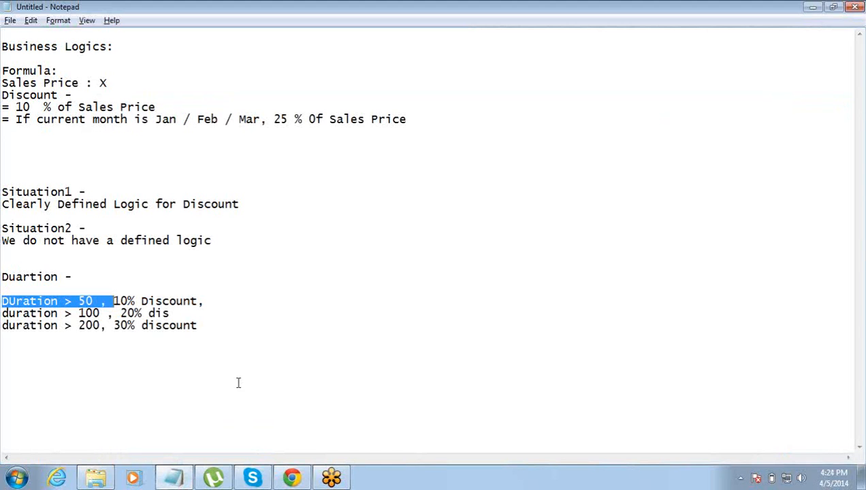
{"action": "left_click", "coordinate": [216, 328]}
{"action": "type", "text": ","}
{"action": "key", "text": "Return"}
{"action": "key", "text": "Return"}
{"action": "key", "text": "Return"}
{"action": "key", "text": "Return"}
{"action": "key", "text": "Return"}
{"action": "key", "text": "Return"}
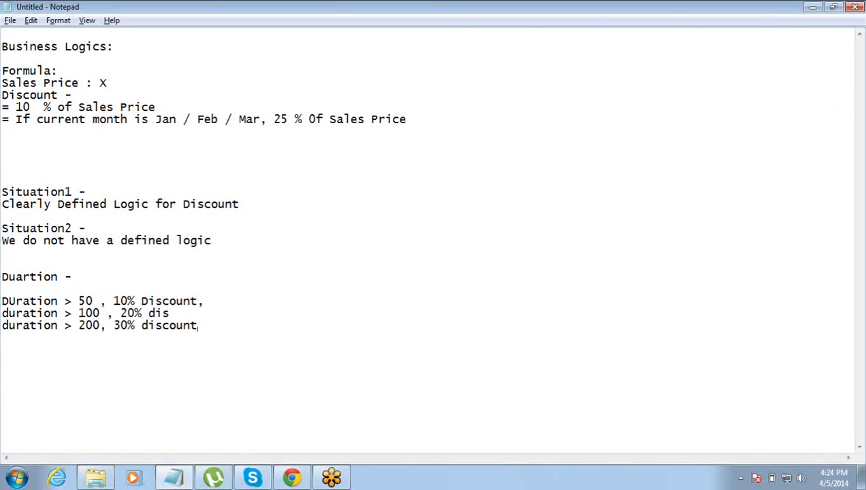
{"action": "type", "text": "Validation"}
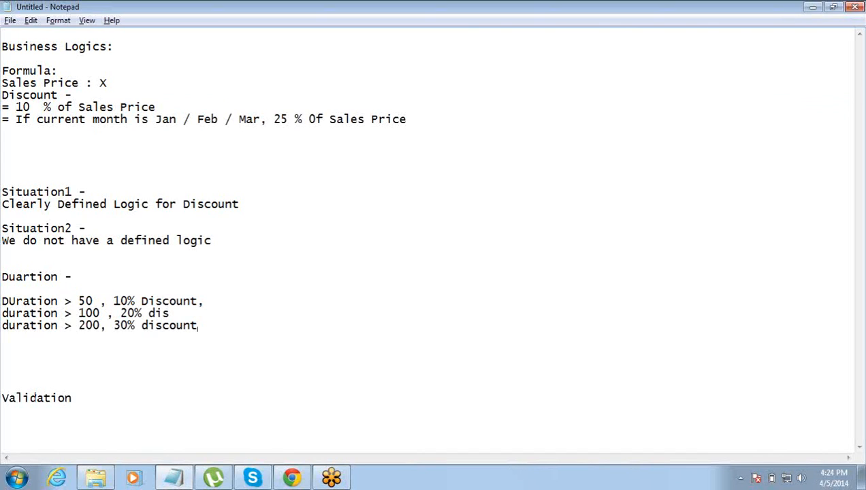
{"action": "type", "text": " Rule:"}
{"action": "key", "text": "Return"}
{"action": "key", "text": "alt+Tab"}
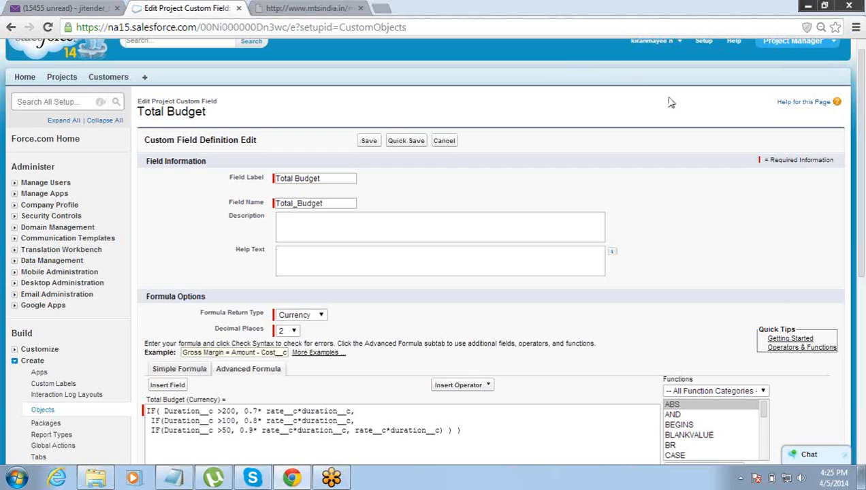
{"action": "left_click_drag", "start_coordinate": [862, 253], "coordinate": [862, 240]}
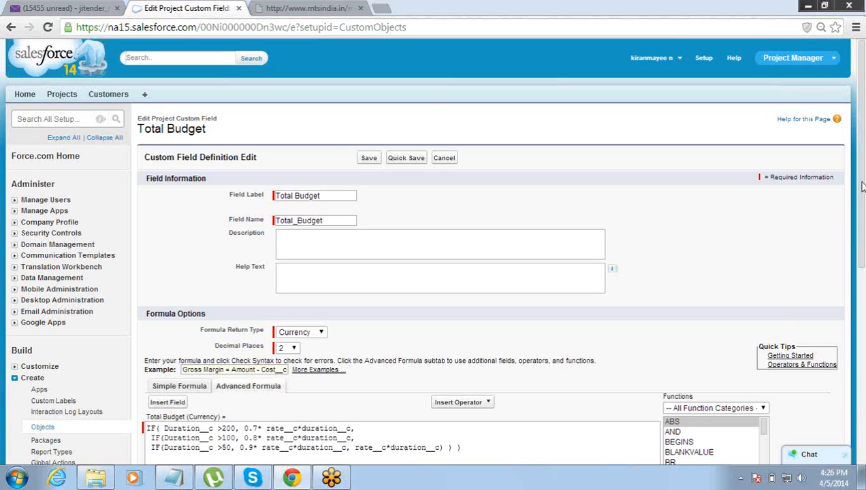
- Collapse the Create section under Build in the Setup sidebar
{"action": "mouse_move", "coordinate": [862, 213]}
{"action": "left_mouse_down"}
{"action": "mouse_move", "coordinate": [861, 274]}
{"action": "mouse_move", "coordinate": [848, 204]}
{"action": "left_mouse_up"}
{"action": "left_click_drag", "start_coordinate": [861, 223], "coordinate": [848, 194]}
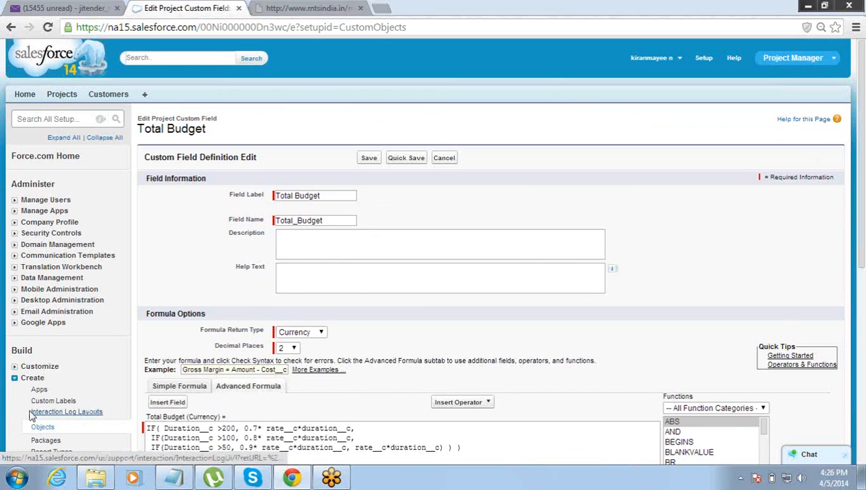
{"action": "left_click", "coordinate": [15, 380]}
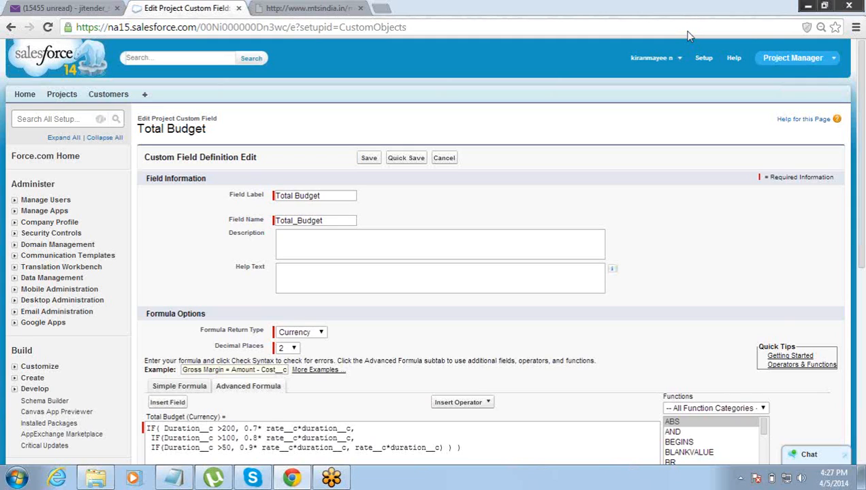
{"action": "double_click", "coordinate": [650, 58]}
{"action": "mouse_move", "coordinate": [861, 197]}
{"action": "left_mouse_down"}
{"action": "mouse_move", "coordinate": [861, 221]}
{"action": "mouse_move", "coordinate": [859, 195]}
{"action": "left_mouse_up"}
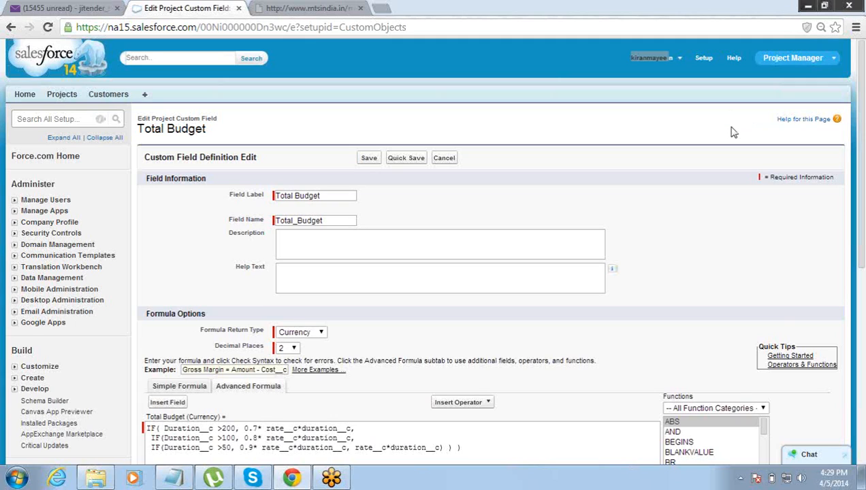
- Raise the system volume to maximum and add an 'Object :' line to the Notepad notes
{"action": "left_click", "coordinate": [803, 480]}
{"action": "left_click_drag", "start_coordinate": [797, 357], "coordinate": [802, 320]}
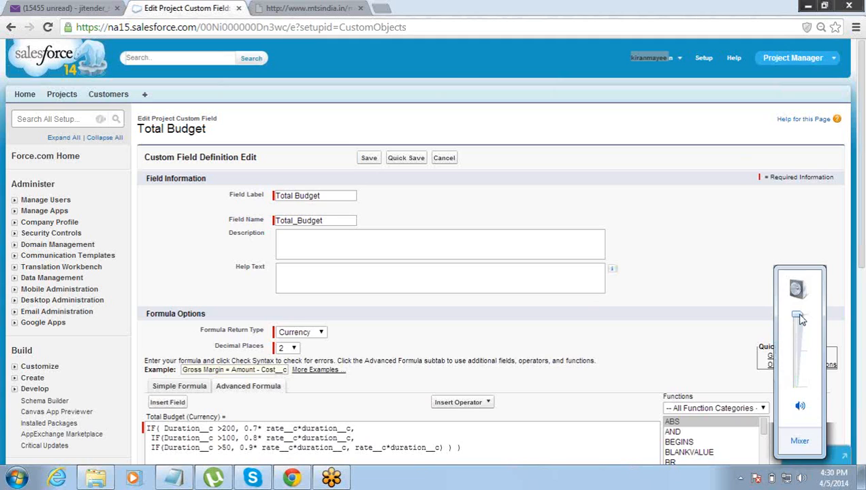
{"action": "left_click", "coordinate": [684, 34]}
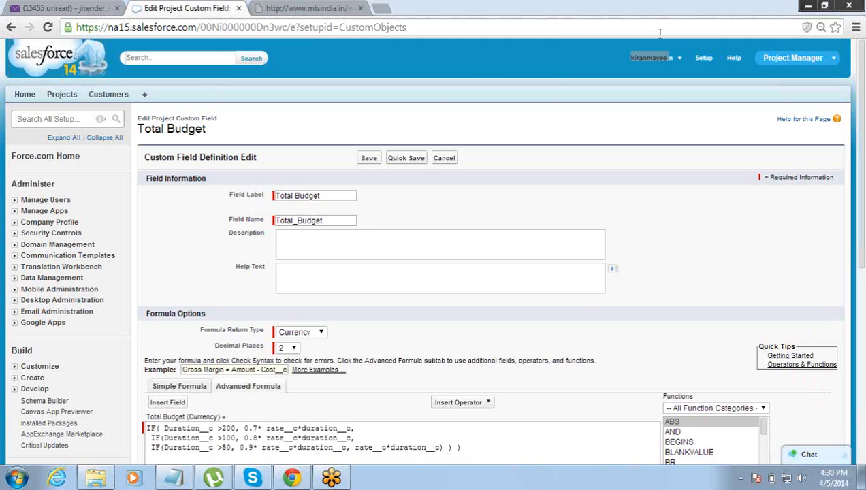
{"action": "left_click", "coordinate": [176, 478]}
{"action": "type", "text": "Object :"}
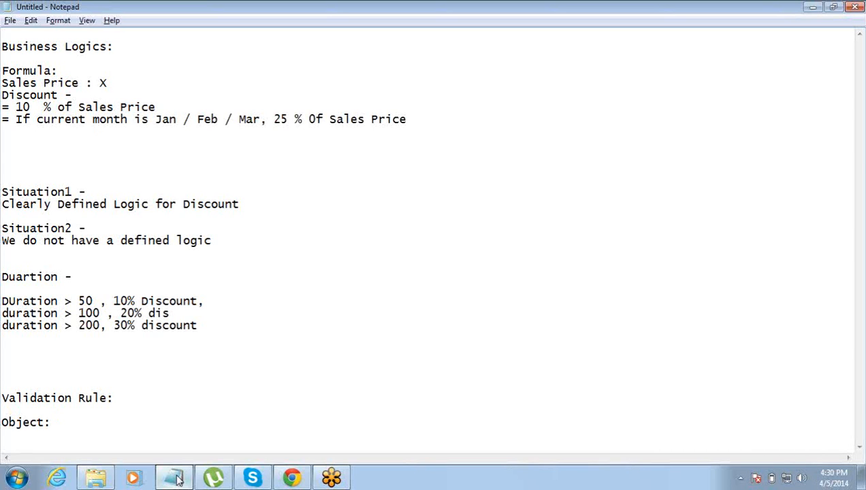
- Add the note 'Duartion is less than 25 Hours' on the line below Object:
{"action": "key", "text": "Return"}
{"action": "key", "text": "Return"}
{"action": "key", "text": "Return"}
{"action": "key", "text": "Return"}
{"action": "key", "text": "Return"}
{"action": "key", "text": "Return"}
{"action": "key", "text": "Return"}
{"action": "key", "text": "Return"}
{"action": "key", "text": "Return"}
{"action": "key", "text": "Return"}
{"action": "key", "text": "Return"}
{"action": "key", "text": "Return"}
{"action": "key", "text": "Return"}
{"action": "key", "text": "Return"}
{"action": "key", "text": "Return"}
{"action": "key", "text": "Return"}
{"action": "key", "text": "Return"}
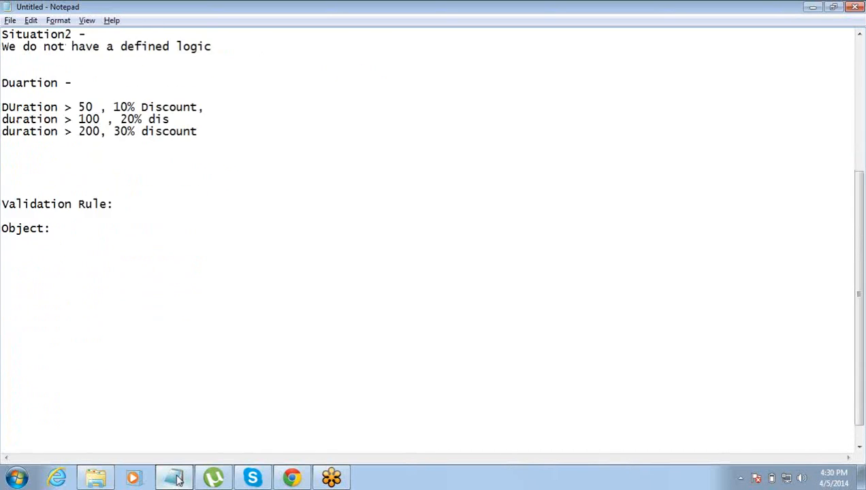
{"action": "key", "text": "Up"}
{"action": "key", "text": "Up"}
{"action": "key", "text": "Up"}
{"action": "key", "text": "Up"}
{"action": "key", "text": "Up"}
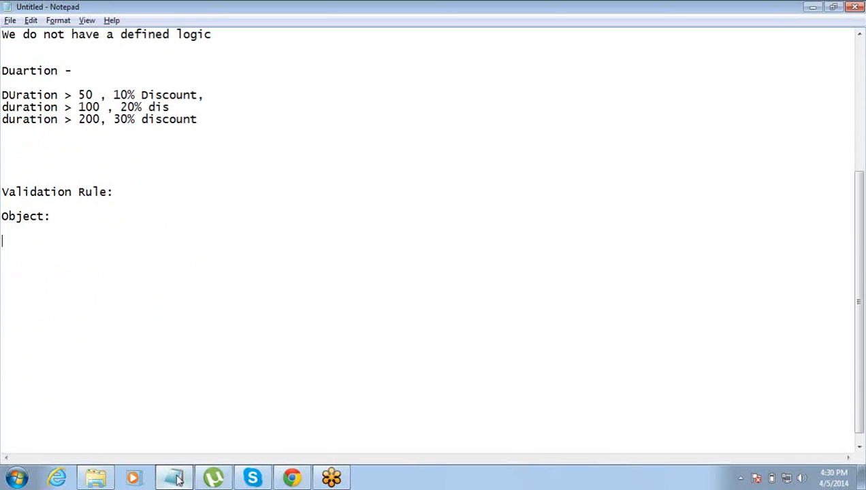
{"action": "type", "text": "Duartoi"}
{"action": "key", "text": "BackSpace"}
{"action": "key", "text": "BackSpace"}
{"action": "type", "text": "ion"}
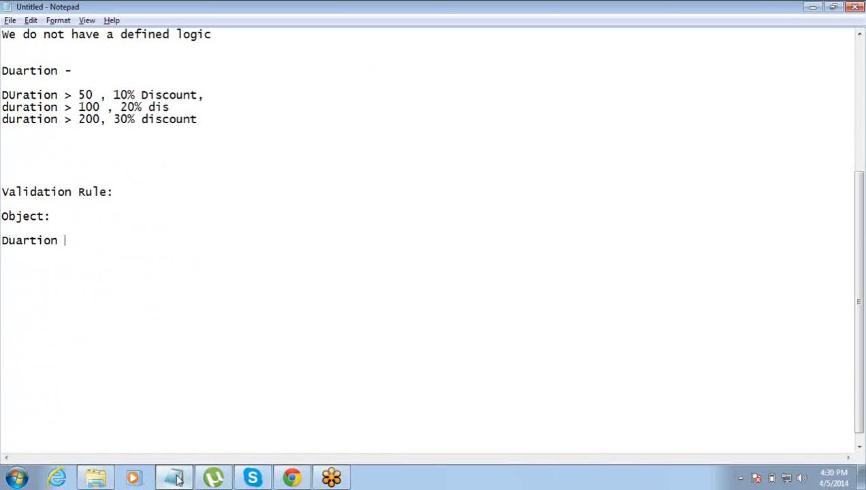
{"action": "type", "text": "  is less than"}
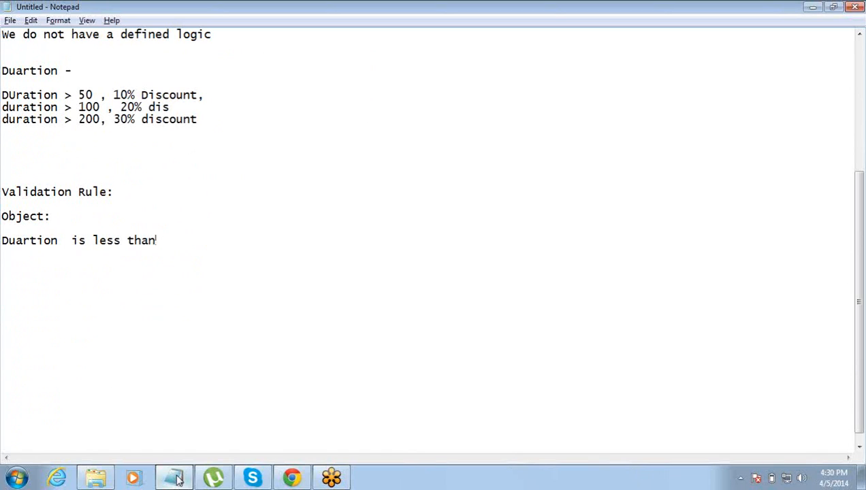
{"action": "type", "text": " 25 Hours"}
- Add 'Rate is less than 30' on the next line and minimize Notepad
{"action": "key", "text": "Return"}
{"action": "type", "text": "Rate "}
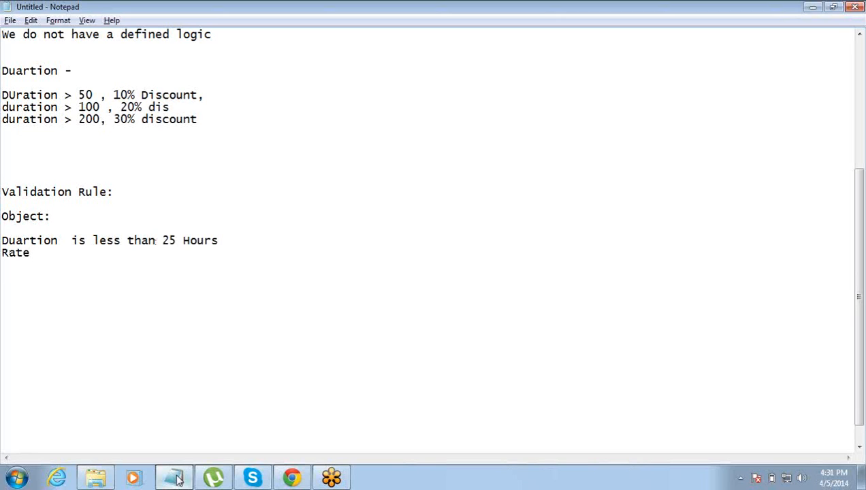
{"action": "type", "text": "30"}
{"action": "key", "text": "Left"}
{"action": "key", "text": "Left"}
{"action": "type", "text": "is less y"}
{"action": "key", "text": "BackSpace"}
{"action": "type", "text": "than"}
{"action": "left_click", "coordinate": [176, 479]}
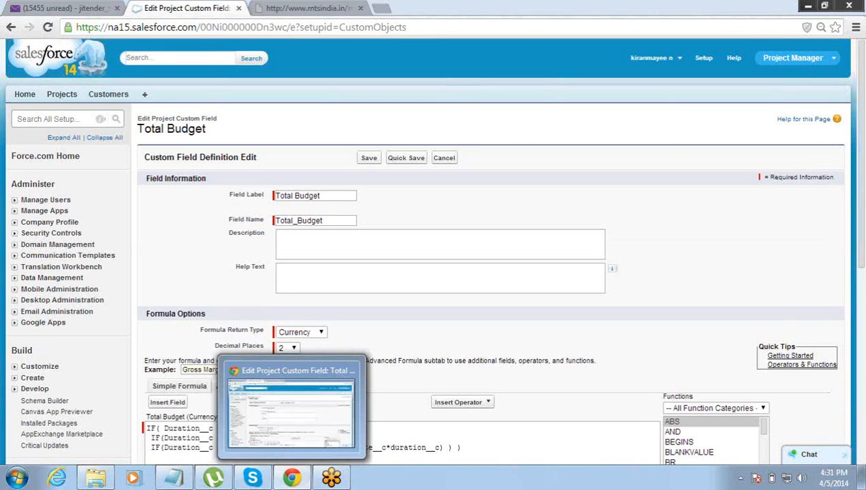
- Cancel the Total Budget edit and start a new validation rule from Project's Validation Rules list
{"action": "left_click", "coordinate": [445, 159]}
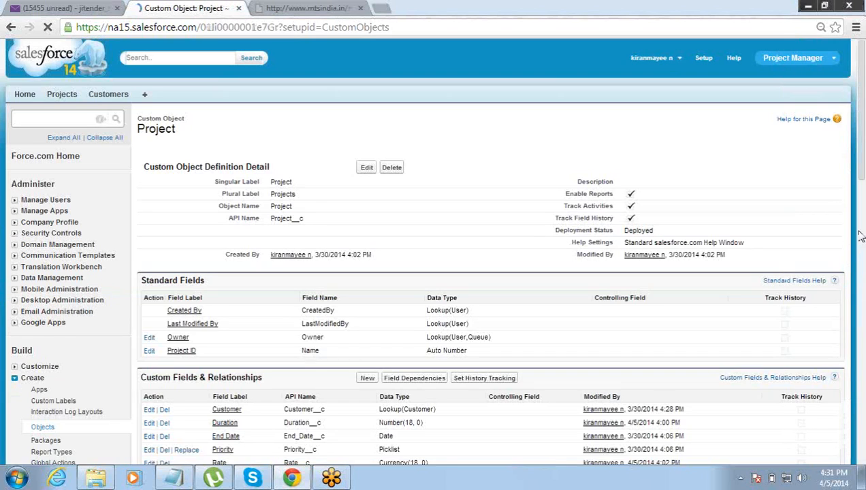
{"action": "left_click", "coordinate": [859, 230]}
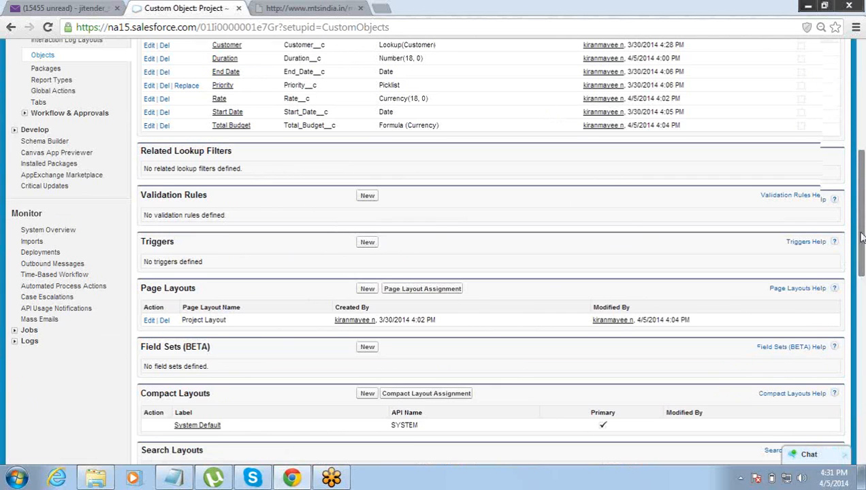
{"action": "scroll", "coordinate": [861, 237], "scroll_direction": "up", "scroll_amount": 2}
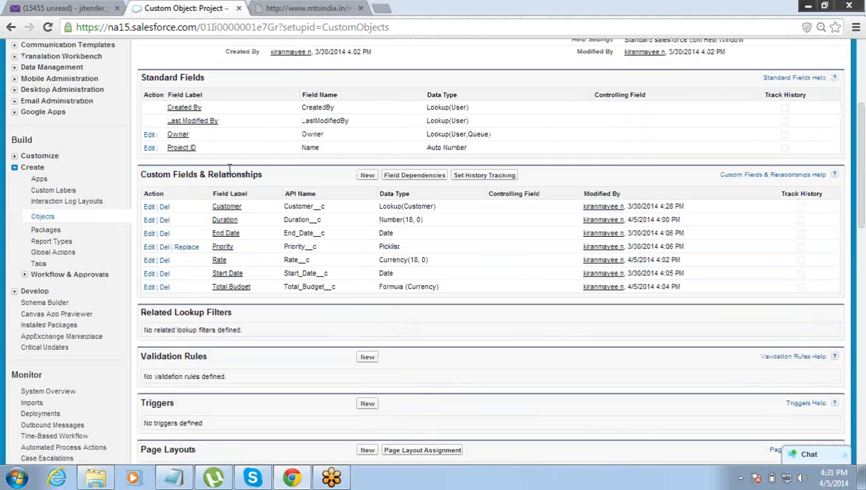
{"action": "left_click_drag", "start_coordinate": [151, 175], "coordinate": [160, 177]}
{"action": "left_click", "coordinate": [143, 354]}
{"action": "left_click_drag", "start_coordinate": [142, 354], "coordinate": [213, 356]}
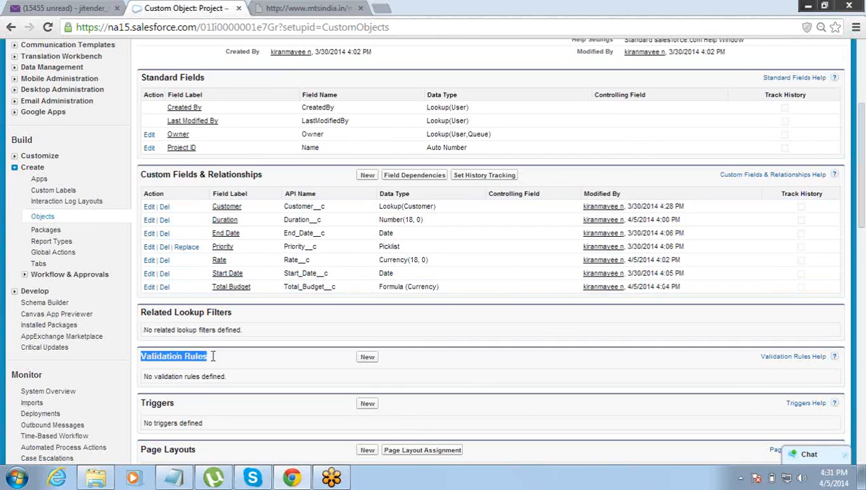
{"action": "left_click", "coordinate": [213, 362]}
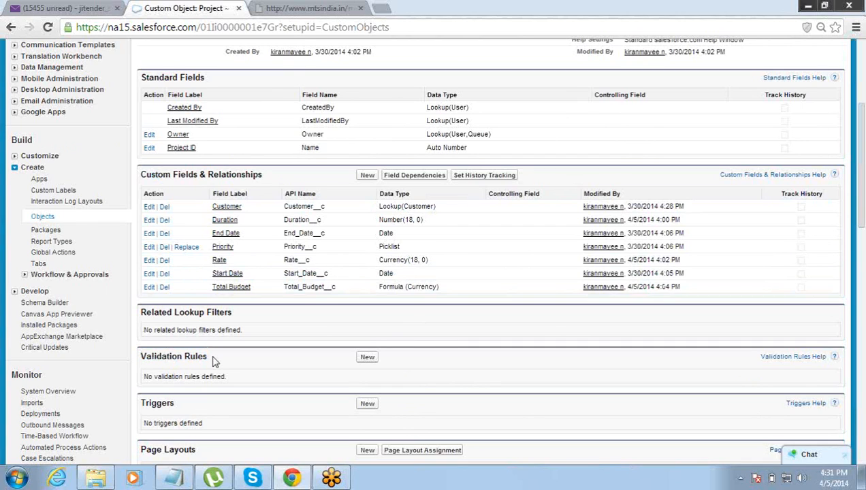
{"action": "left_click", "coordinate": [368, 359]}
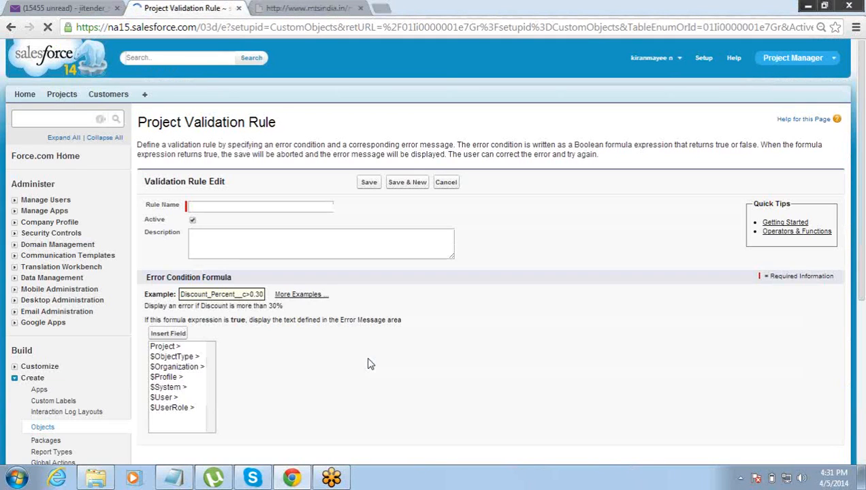
- Enter Minimum_Duration_Limit as the validation rule name
{"action": "left_click", "coordinate": [260, 209]}
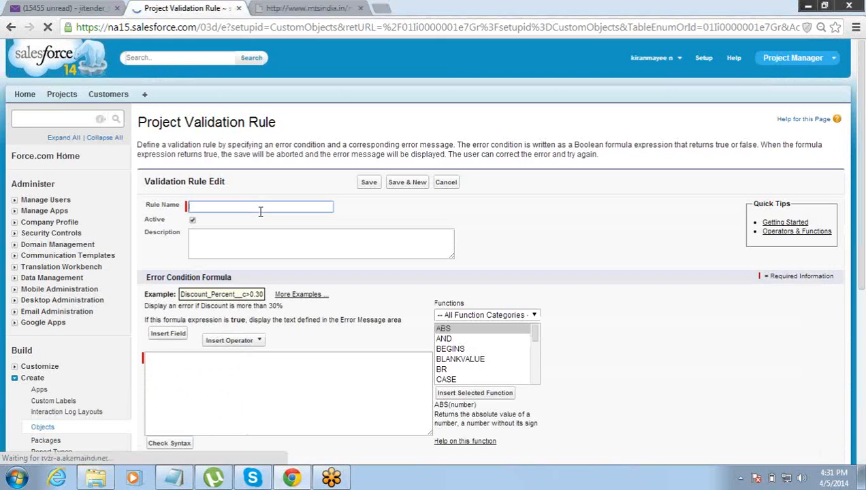
{"action": "type", "text": "Dua"}
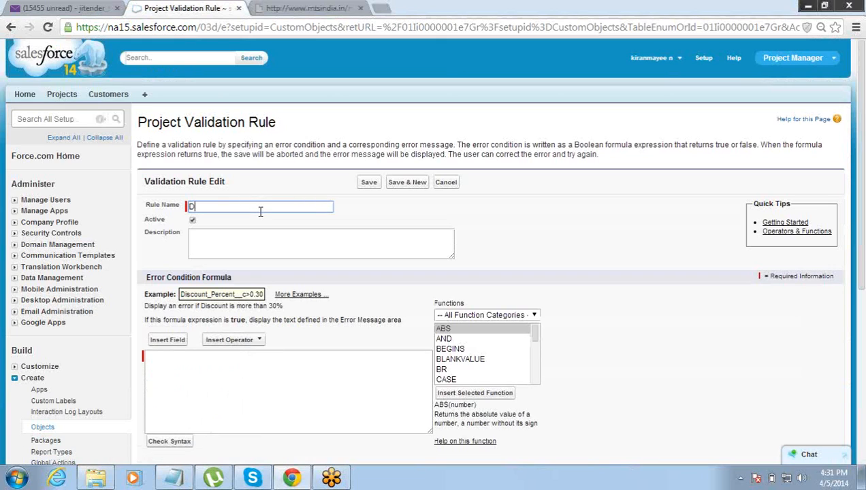
{"action": "key", "text": "BackSpace"}
{"action": "key", "text": "BackSpace"}
{"action": "key", "text": "BackSpace"}
{"action": "type", "text": "Minimum D"}
{"action": "key", "text": "BackSpace"}
{"action": "type", "text": "uration "}
{"action": "type", "text": "Limit"}
{"action": "key", "text": "Tab"}
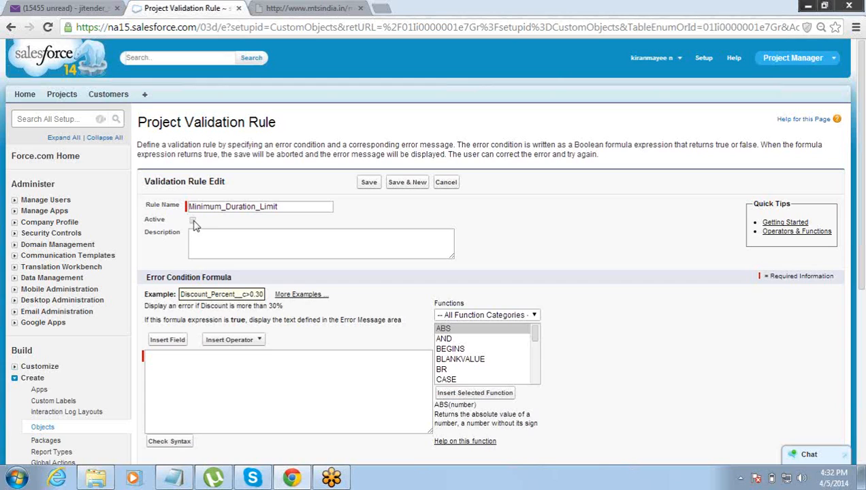
- Mark the rule Active and put the cursor in the empty Error Condition Formula box
{"action": "left_click", "coordinate": [193, 221]}
{"action": "left_click", "coordinate": [179, 354]}
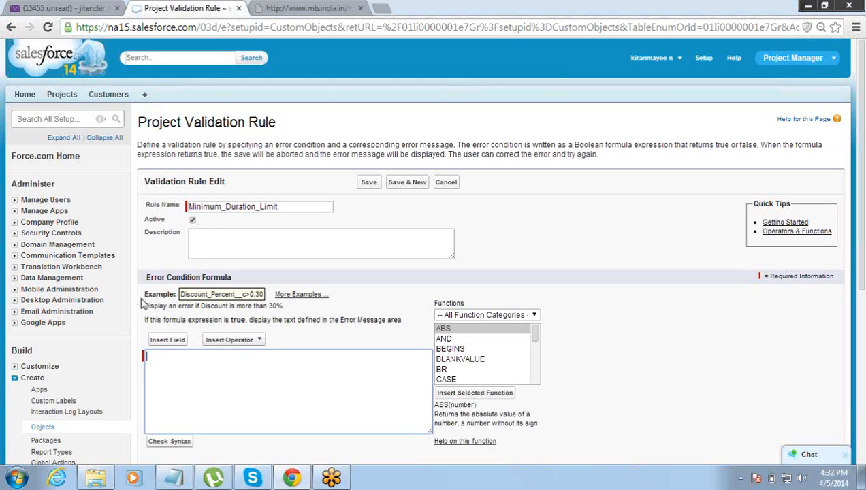
{"action": "left_click_drag", "start_coordinate": [862, 235], "coordinate": [862, 280]}
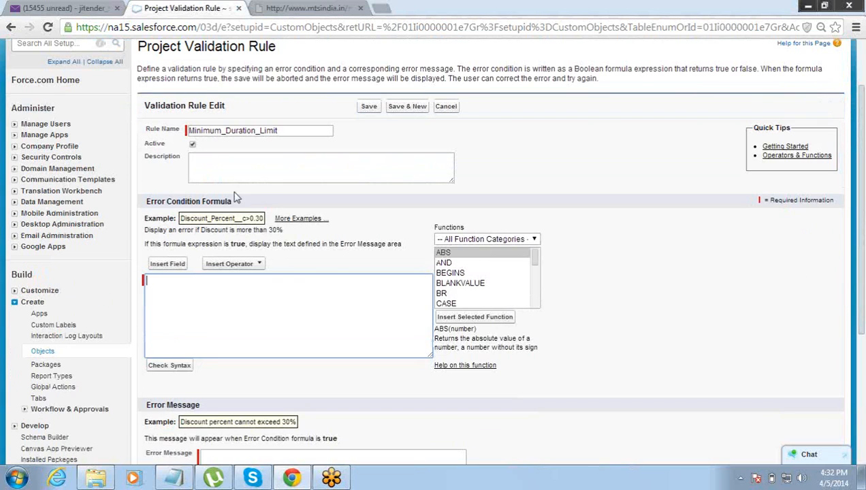
{"action": "left_click_drag", "start_coordinate": [147, 202], "coordinate": [220, 205]}
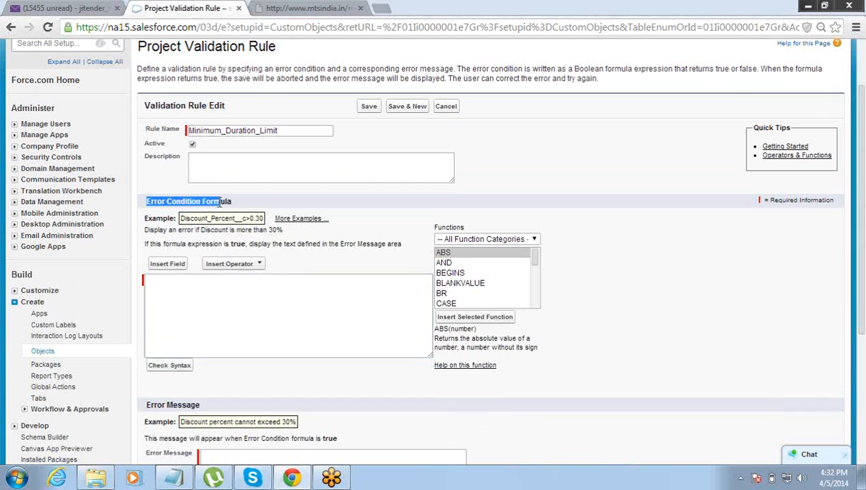
- Write Duration__c < 20 as the error condition formula and highlight it alongside its explanation
{"action": "left_click", "coordinate": [188, 293]}
{"action": "type", "text": "Dura"}
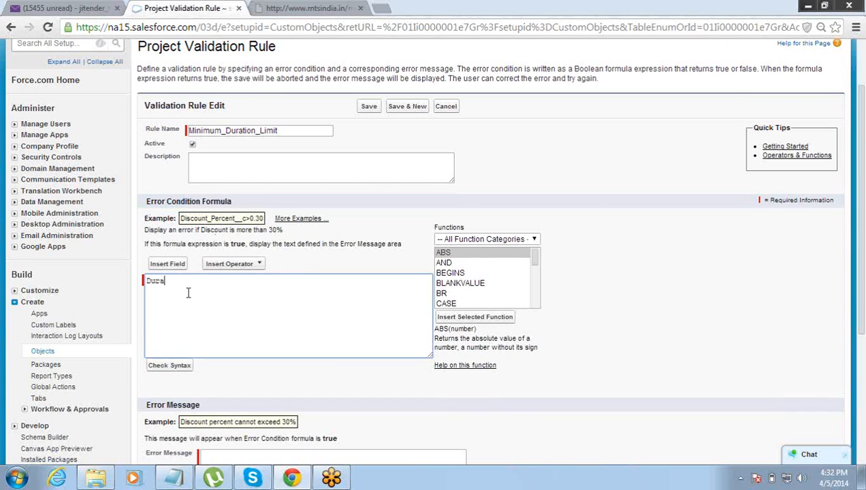
{"action": "type", "text": "tion__c < 20"}
{"action": "left_click_drag", "start_coordinate": [144, 244], "coordinate": [190, 240]}
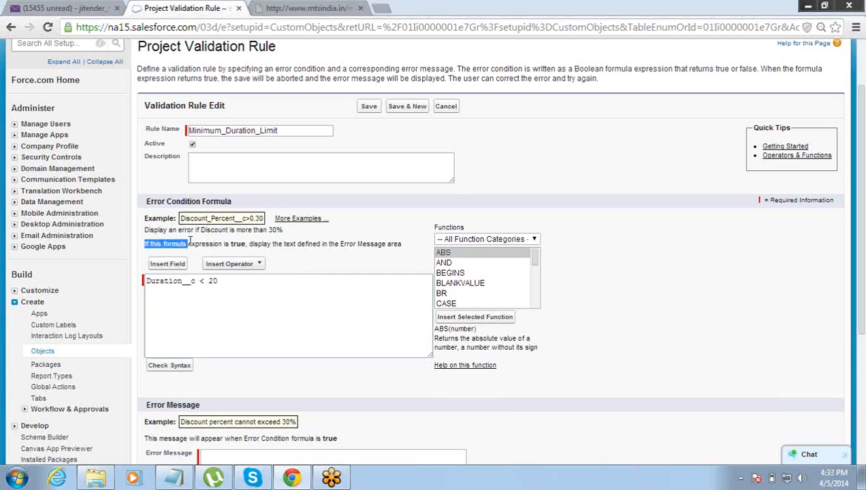
{"action": "left_click", "coordinate": [145, 284]}
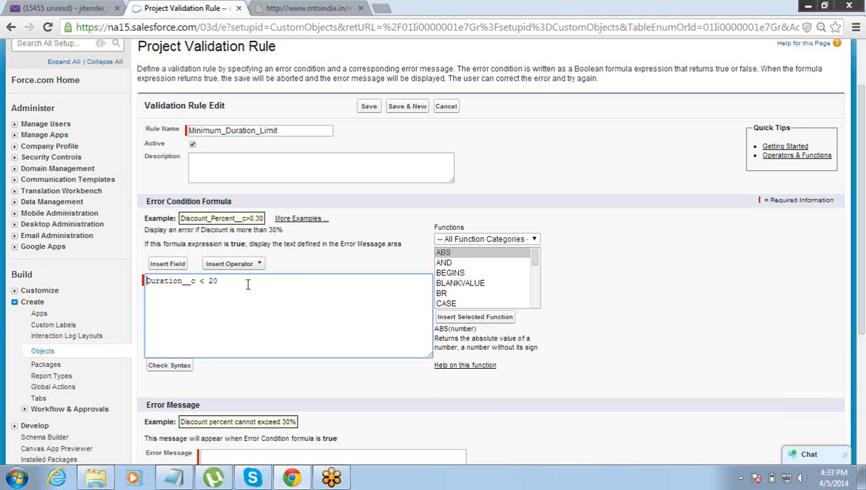
{"action": "left_click_drag", "start_coordinate": [247, 284], "coordinate": [152, 290]}
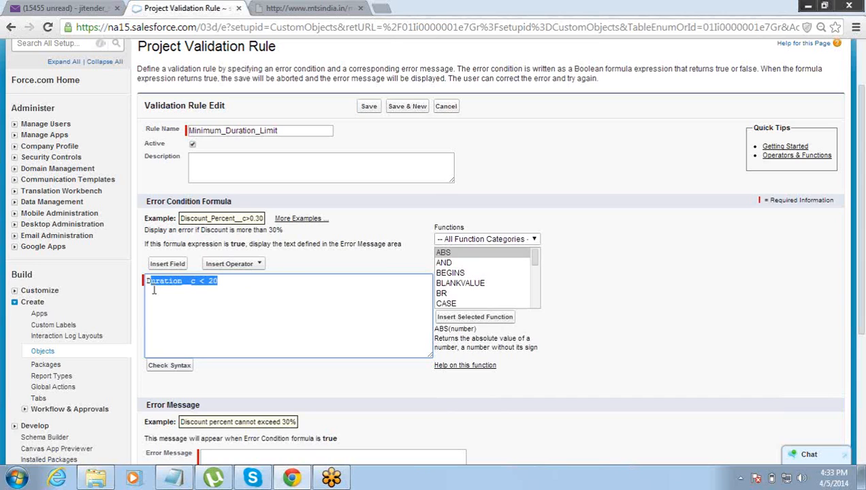
{"action": "left_click_drag", "start_coordinate": [144, 243], "coordinate": [181, 236]}
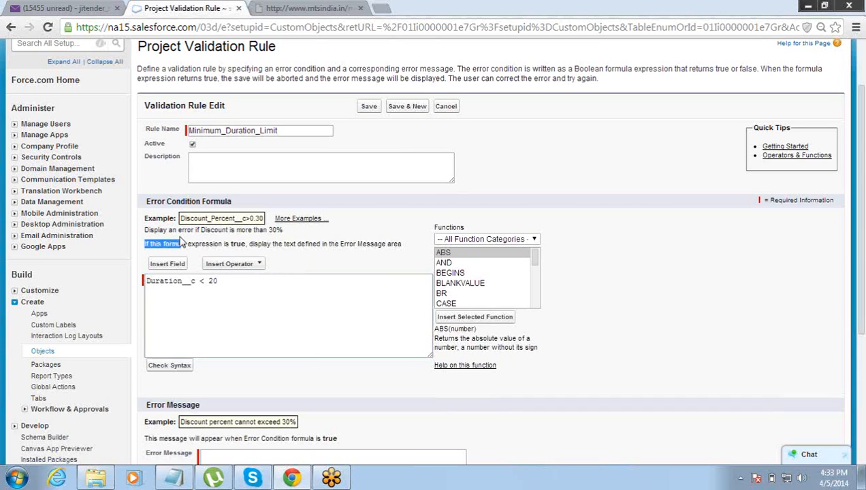
{"action": "left_click_drag", "start_coordinate": [226, 284], "coordinate": [128, 296]}
- Enter the error message 'We do not take projects less than 20 Hours of duration', keeping Top of Page
{"action": "left_click", "coordinate": [207, 456]}
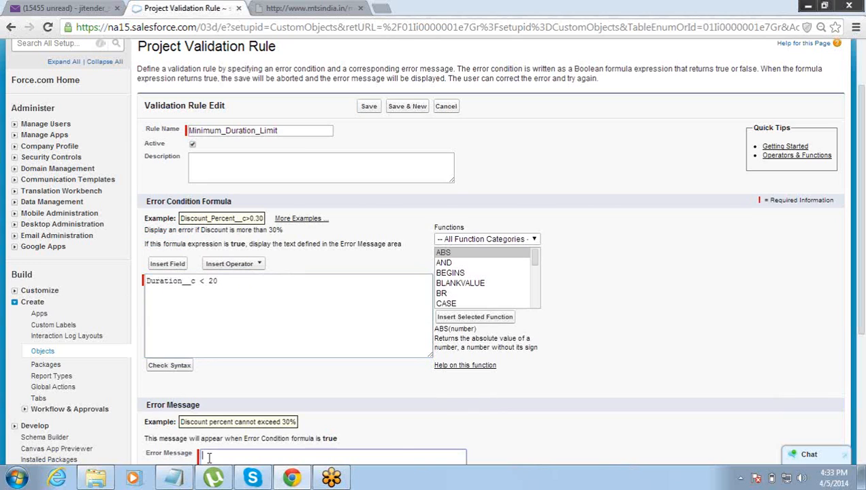
{"action": "scroll", "coordinate": [855, 296], "scroll_direction": "down", "scroll_amount": 1}
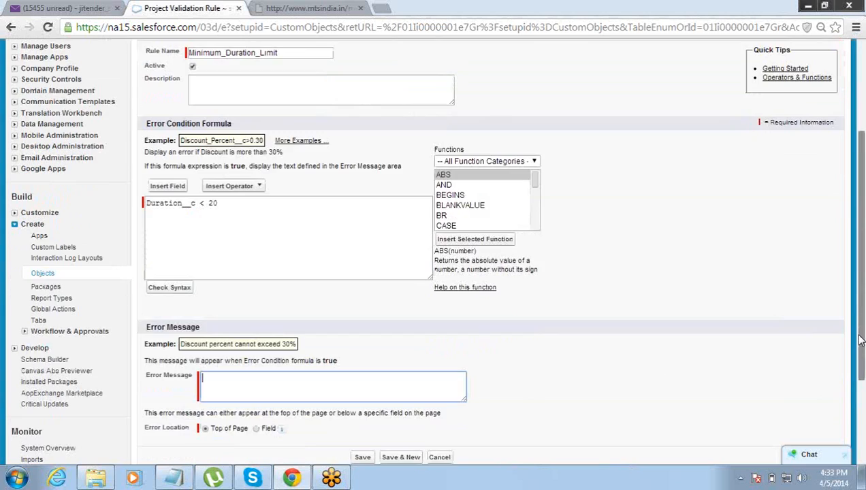
{"action": "type", "text": "Dura"}
{"action": "key", "text": "BackSpace"}
{"action": "key", "text": "BackSpace"}
{"action": "key", "text": "BackSpace"}
{"action": "key", "text": "BackSpace"}
{"action": "type", "text": "We"}
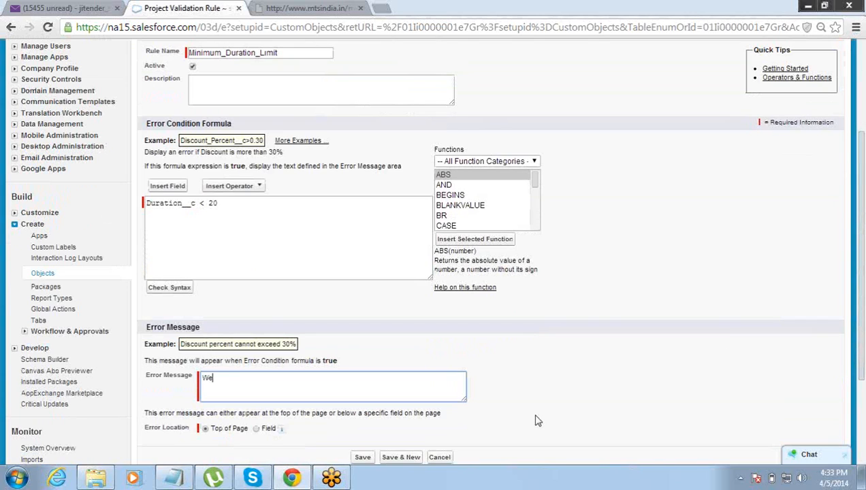
{"action": "type", "text": " do not take projects less than 20 "}
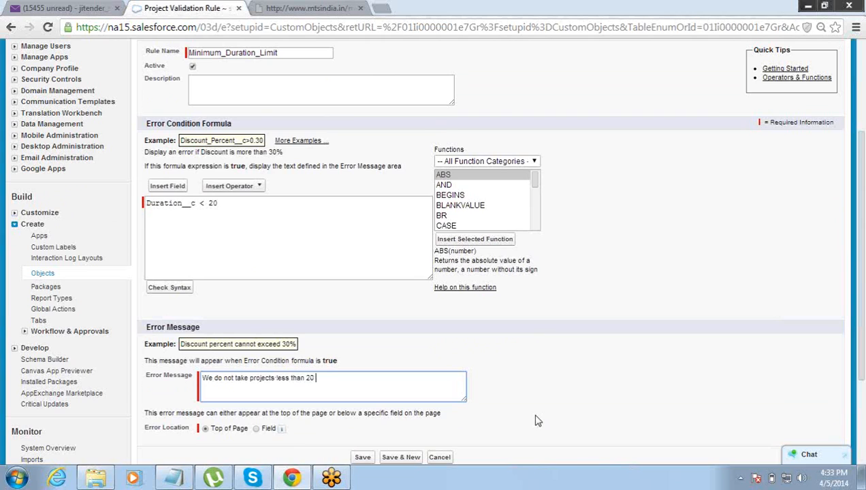
{"action": "type", "text": "Hours of duration"}
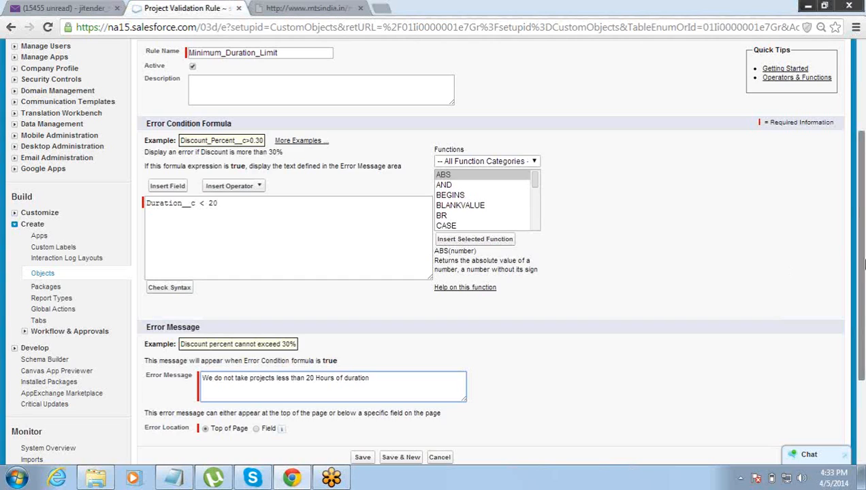
{"action": "scroll", "coordinate": [618, 354], "scroll_direction": "down", "scroll_amount": 2}
- Save the Minimum_Duration_Limit rule and start a new Project record from the Projects tab
{"action": "left_click", "coordinate": [366, 342]}
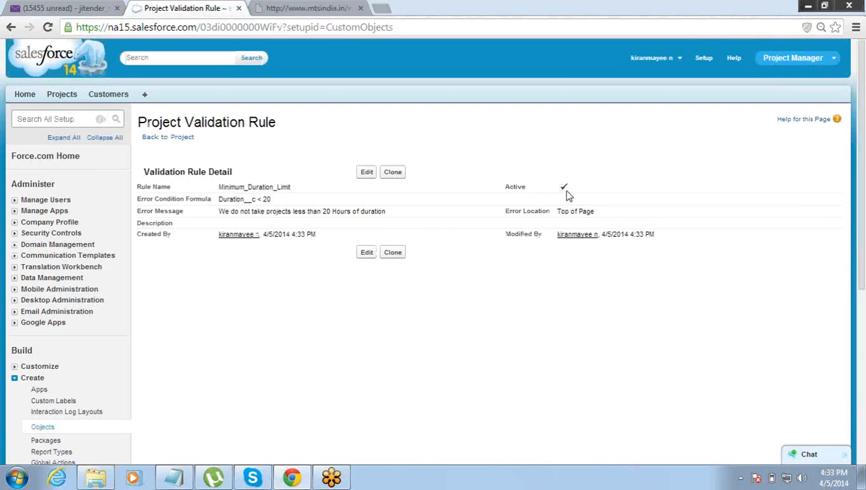
{"action": "left_click", "coordinate": [71, 97]}
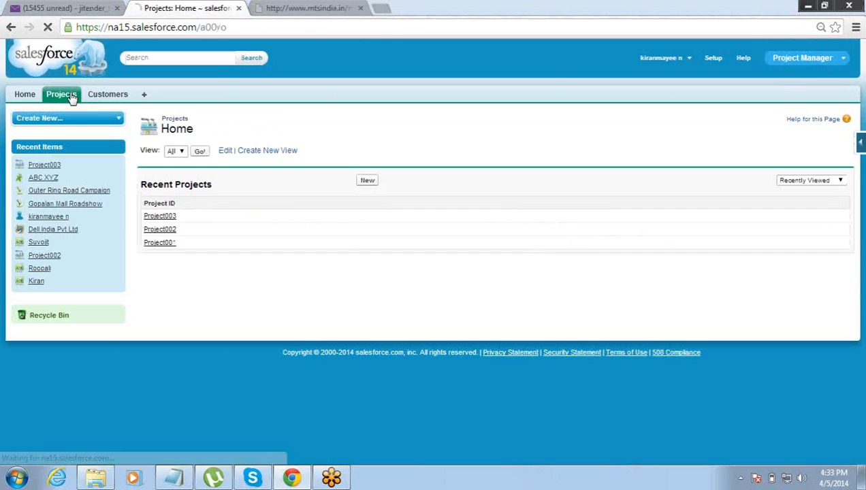
{"action": "left_click", "coordinate": [365, 183]}
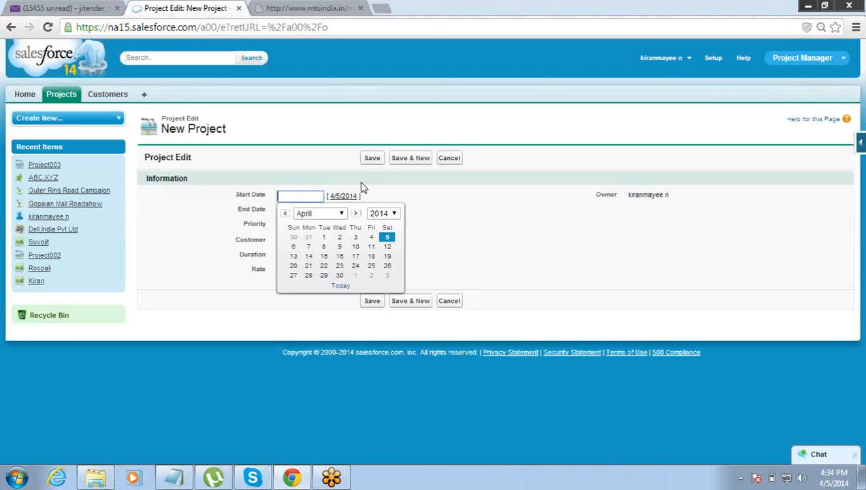
- Set start 4/30/2014, end 5/2/2014, Medium priority and customer Dell India Pvt Ltd
{"action": "left_click", "coordinate": [340, 275]}
{"action": "left_click", "coordinate": [318, 210]}
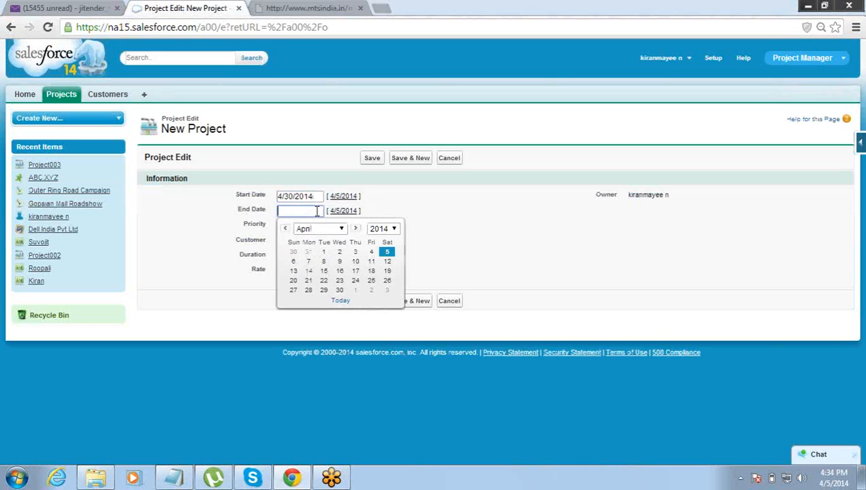
{"action": "left_click", "coordinate": [372, 297]}
{"action": "left_click", "coordinate": [308, 227]}
{"action": "left_click", "coordinate": [306, 267]}
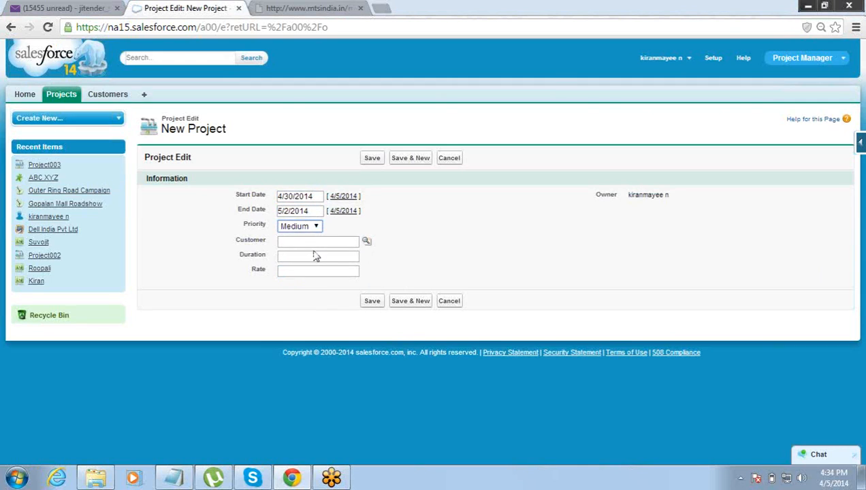
{"action": "left_click", "coordinate": [366, 242]}
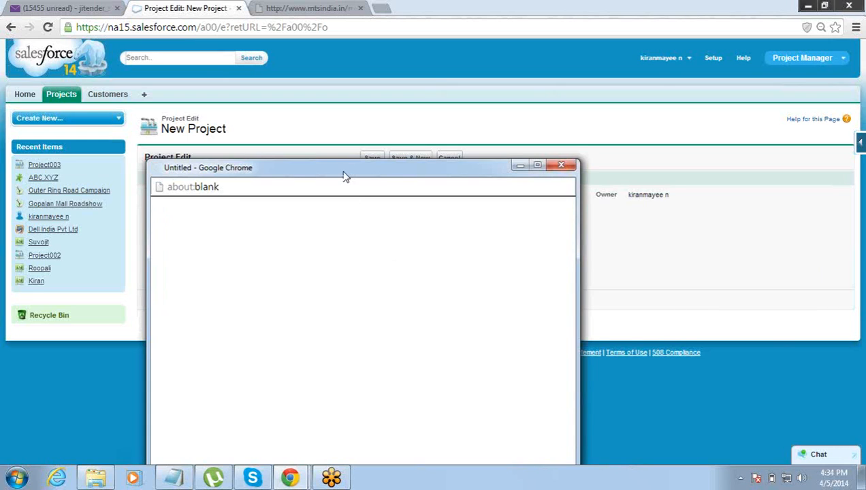
{"action": "left_click_drag", "start_coordinate": [344, 172], "coordinate": [442, 89]}
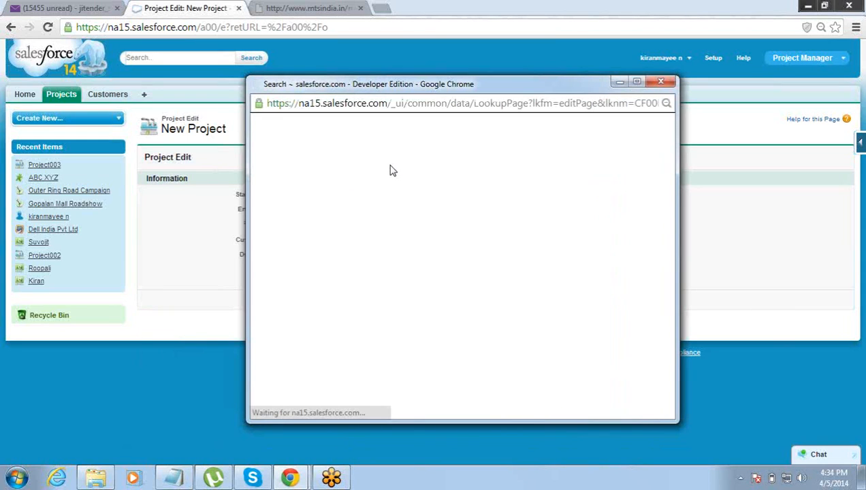
{"action": "left_click", "coordinate": [294, 236]}
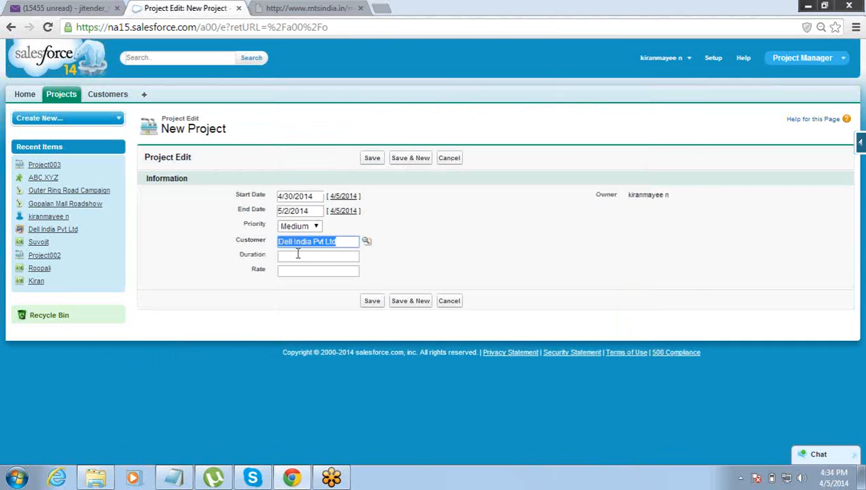
- Enter Duration 18 and Rate 34, then save the project to test the rule
{"action": "left_click", "coordinate": [298, 257]}
{"action": "type", "text": "30"}
{"action": "key", "text": "Tab"}
{"action": "key", "text": "shift+Tab"}
{"action": "type", "text": "10"}
{"action": "key", "text": "Tab"}
{"action": "type", "text": "34"}
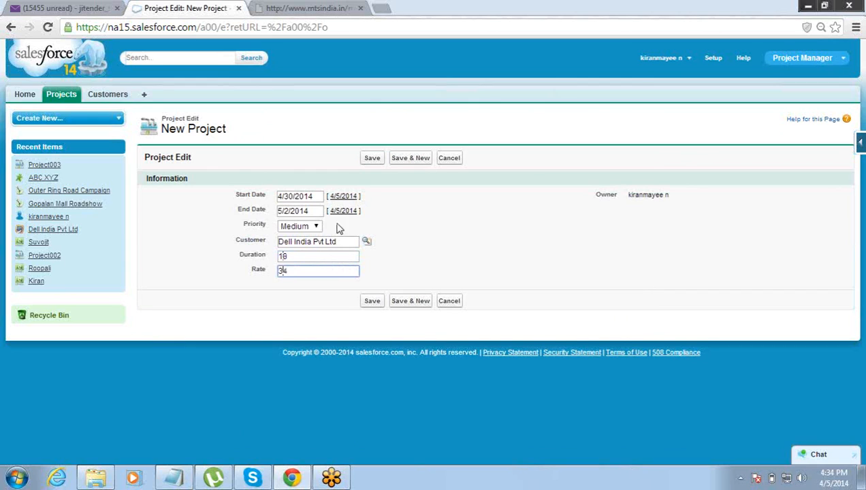
{"action": "left_click", "coordinate": [378, 163]}
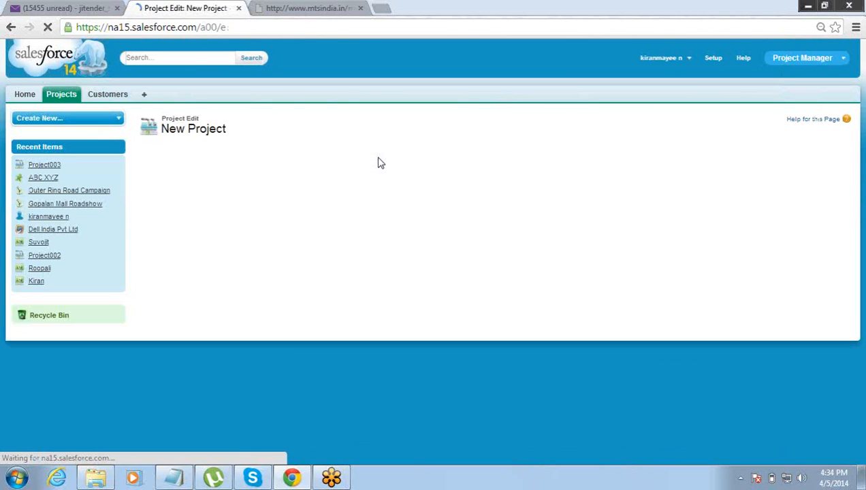
- Highlight the validation error message and the duration value 18 on the failed form
{"action": "left_click_drag", "start_coordinate": [407, 194], "coordinate": [435, 197]}
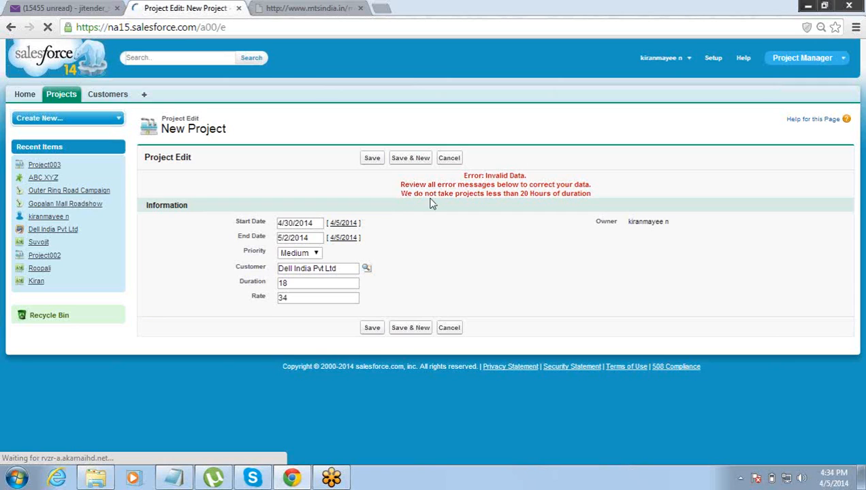
{"action": "left_click_drag", "start_coordinate": [401, 196], "coordinate": [447, 196]}
{"action": "left_click", "coordinate": [447, 197]}
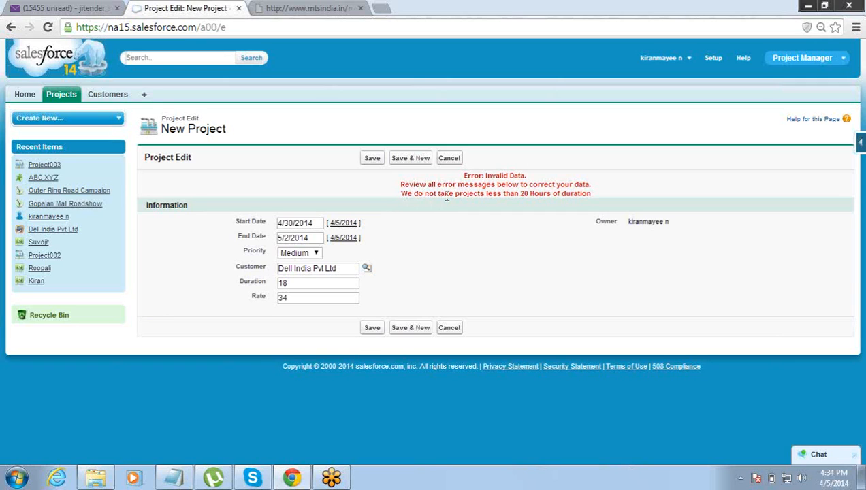
{"action": "left_click_drag", "start_coordinate": [416, 197], "coordinate": [495, 196]}
{"action": "left_click", "coordinate": [498, 197]}
{"action": "left_click_drag", "start_coordinate": [314, 283], "coordinate": [274, 292]}
- Cancel the test project and bring the Notepad lesson notes to the front
{"action": "left_click", "coordinate": [442, 160]}
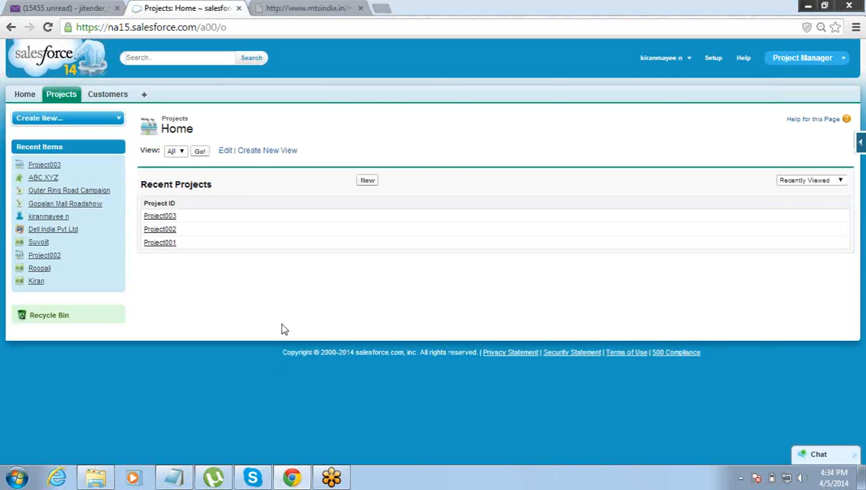
{"action": "mouse_move", "coordinate": [180, 481]}
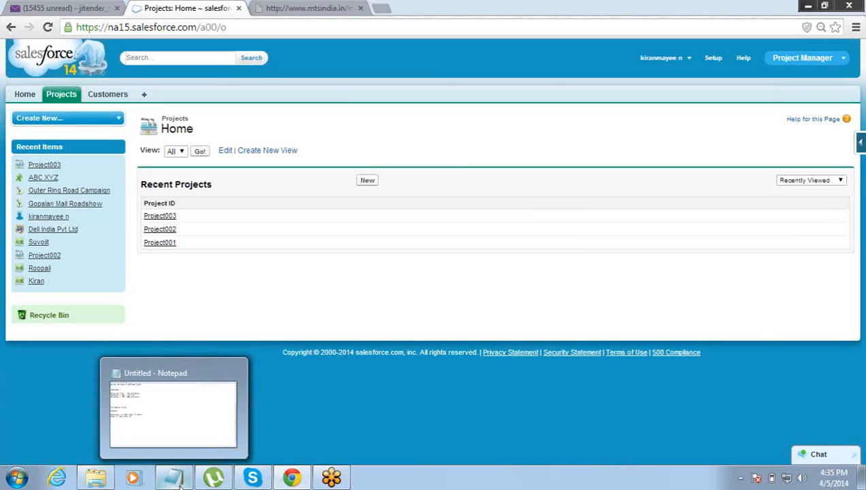
{"action": "left_click", "coordinate": [192, 441]}
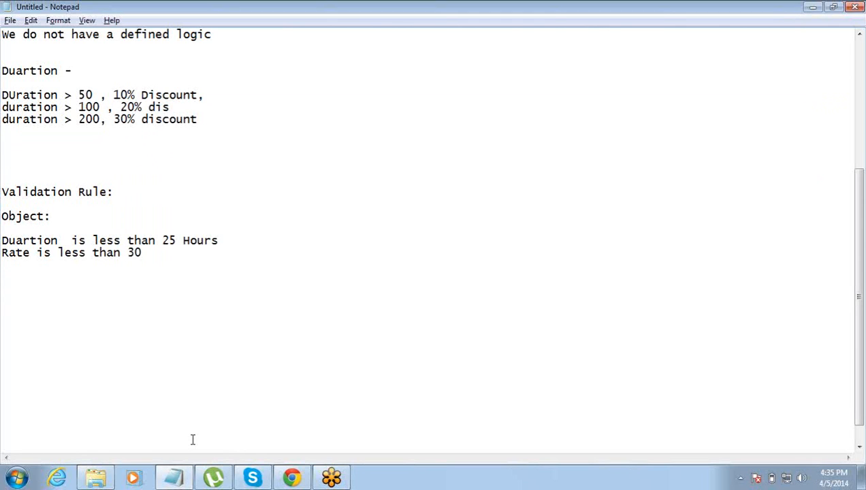
- After reviewing the Duration and Rate notes, return to the Salesforce Projects page
{"action": "key", "text": "alt+Tab"}
{"action": "key", "text": "alt+Tab"}
{"action": "key", "text": "alt+Tab"}
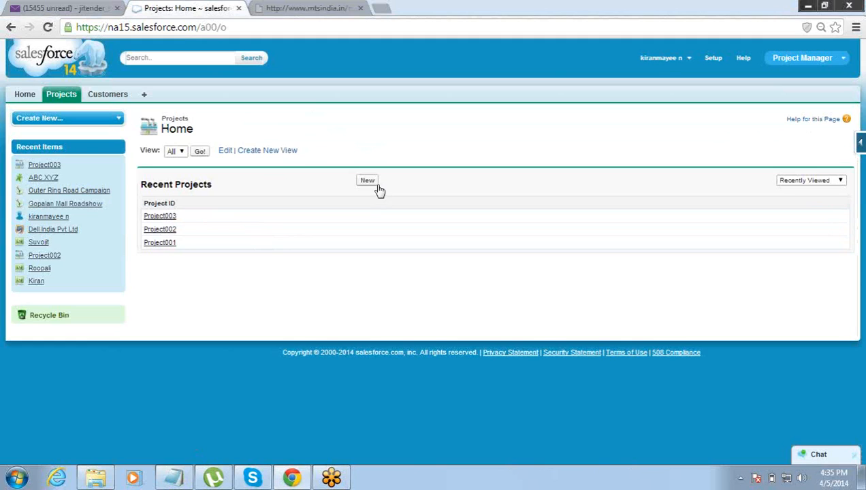
- Go through Setup > Create > Objects > Project and edit the Minimum_Duration_Limit validation rule
{"action": "left_click", "coordinate": [719, 66]}
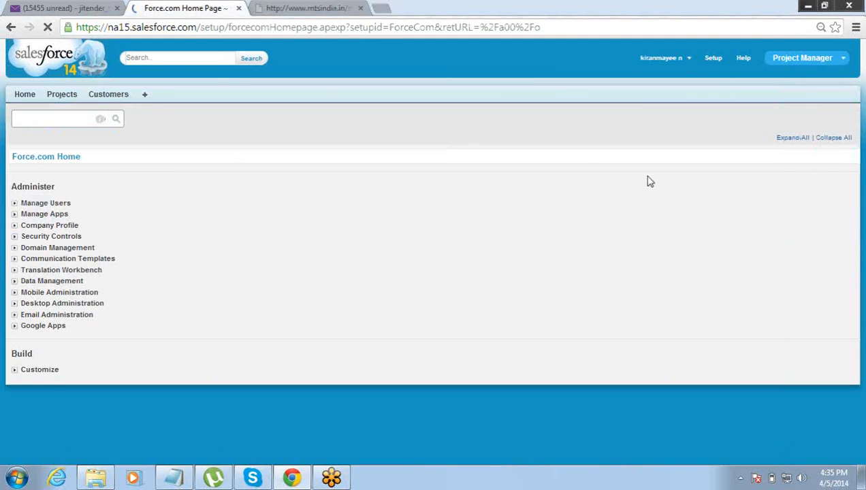
{"action": "left_click_drag", "start_coordinate": [859, 228], "coordinate": [860, 332]}
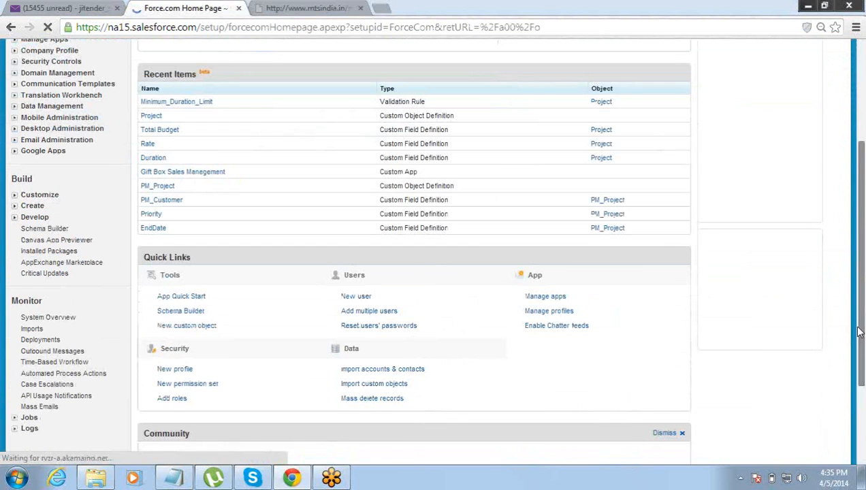
{"action": "left_click", "coordinate": [16, 207]}
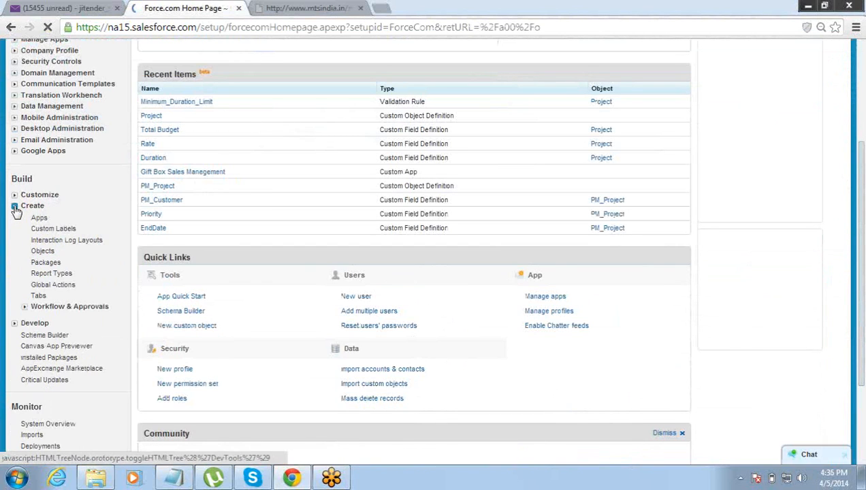
{"action": "left_click", "coordinate": [42, 251]}
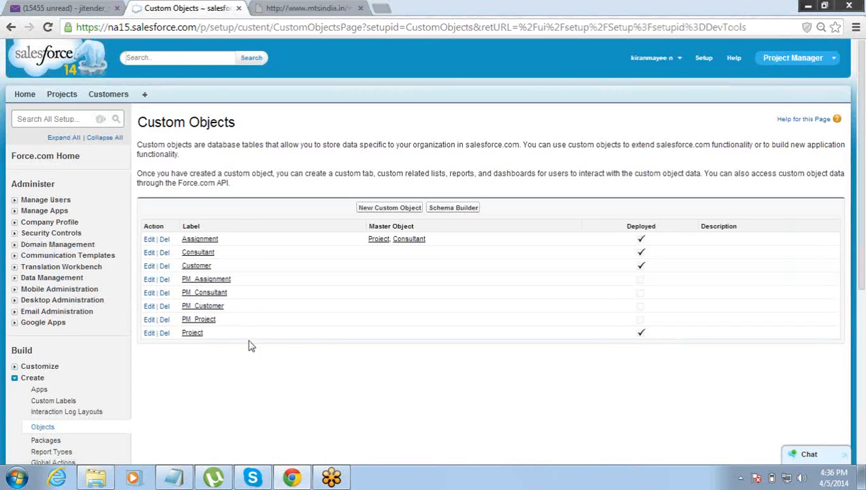
{"action": "left_click", "coordinate": [193, 334]}
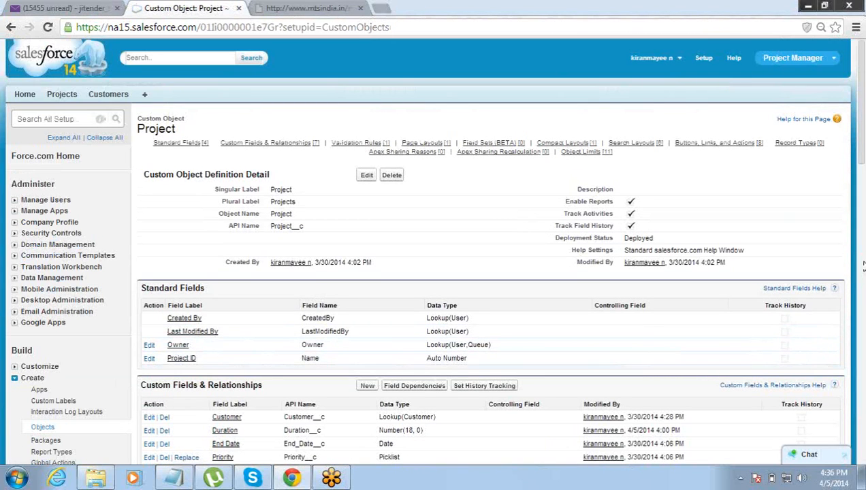
{"action": "left_click", "coordinate": [860, 238]}
{"action": "left_click_drag", "start_coordinate": [861, 239], "coordinate": [862, 248]}
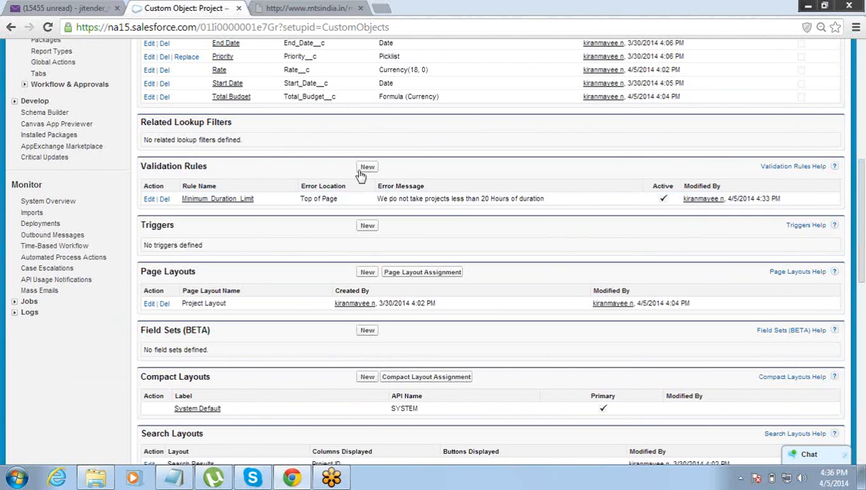
{"action": "left_click", "coordinate": [147, 200]}
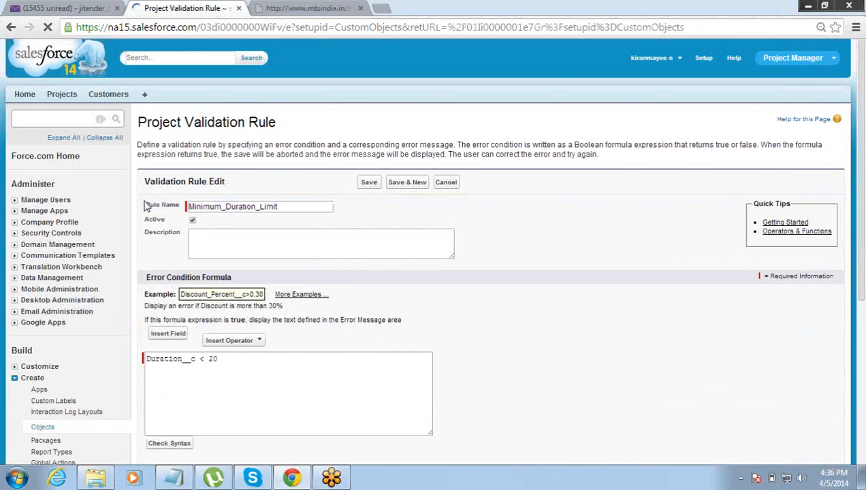
- Insert the AND function and move Duration__c < 20 into its logical1 argument
{"action": "left_click", "coordinate": [232, 362]}
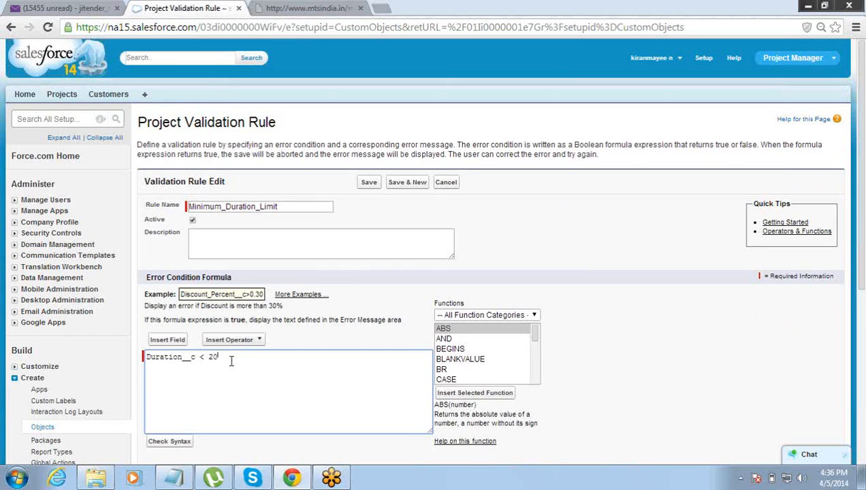
{"action": "left_click", "coordinate": [460, 339]}
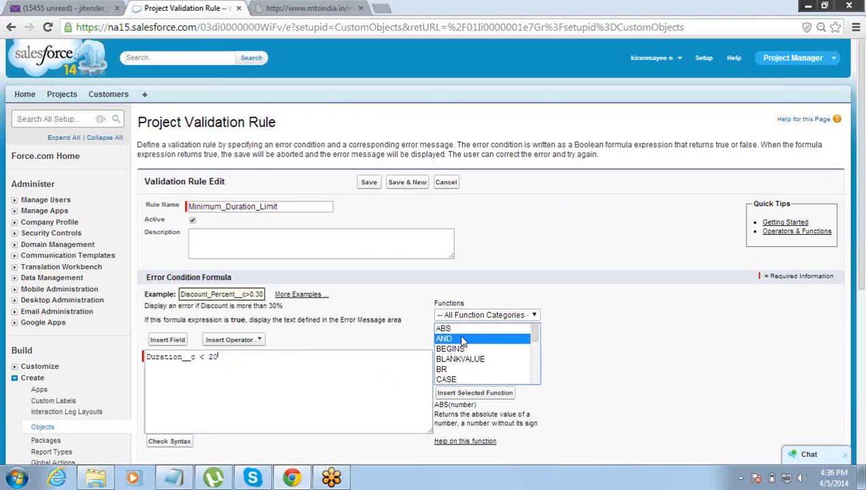
{"action": "left_click", "coordinate": [452, 396]}
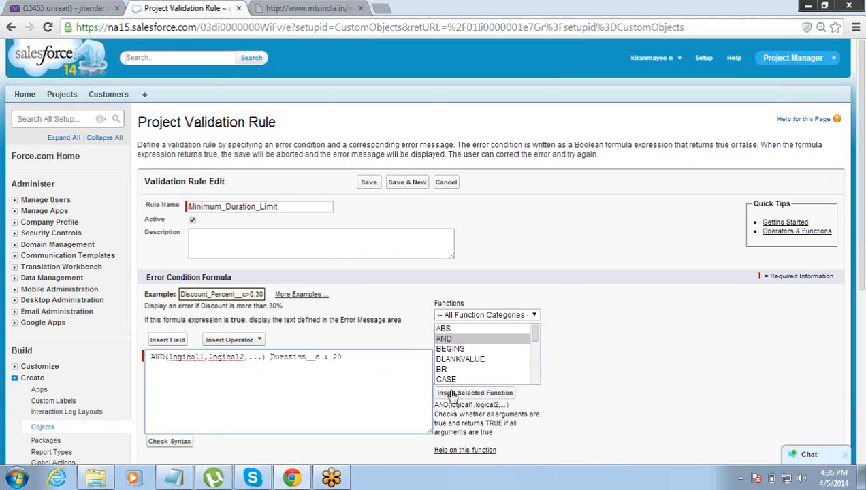
{"action": "key", "text": "Right"}
{"action": "key", "text": "shift+Right"}
{"action": "key", "text": "shift+Right"}
{"action": "key", "text": "shift+Right"}
{"action": "key", "text": "shift+Right"}
{"action": "key", "text": "shift+Right"}
{"action": "key", "text": "shift+Right"}
{"action": "key", "text": "shift+Right"}
{"action": "key", "text": "shift+Right"}
{"action": "key", "text": "shift+Right"}
{"action": "key", "text": "shift+Right"}
{"action": "key", "text": "shift+Right"}
{"action": "key", "text": "shift+Right"}
{"action": "key", "text": "shift+Right"}
{"action": "key", "text": "shift+Right"}
{"action": "key", "text": "shift+Right"}
{"action": "key", "text": "shift+Right"}
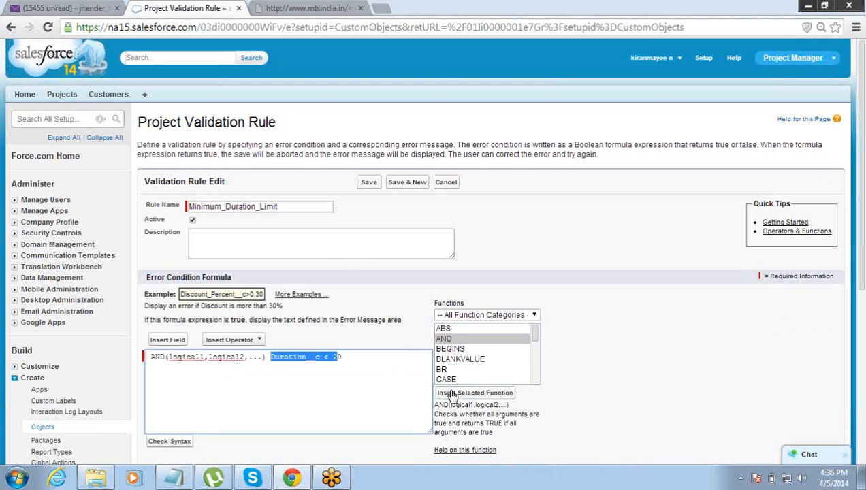
{"action": "key", "text": "ctrl+x"}
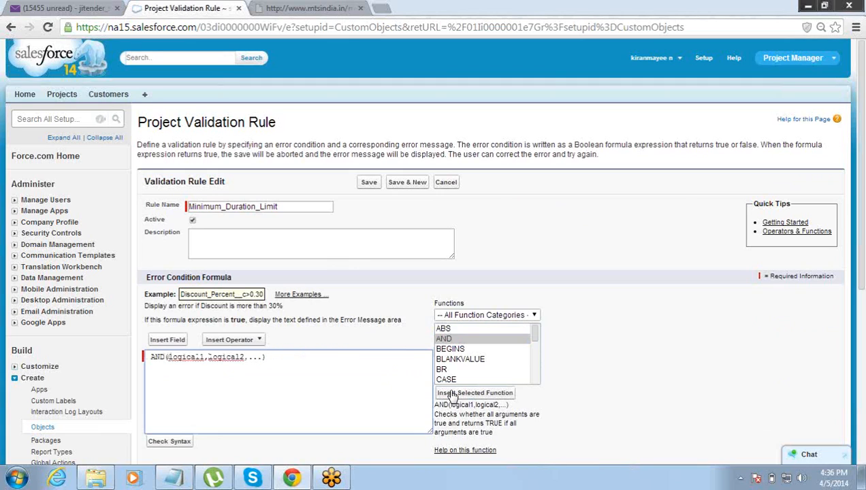
{"action": "key", "text": "ctrl+shift+Right"}
{"action": "key", "text": "shift+Left"}
{"action": "key", "text": "ctrl+v"}
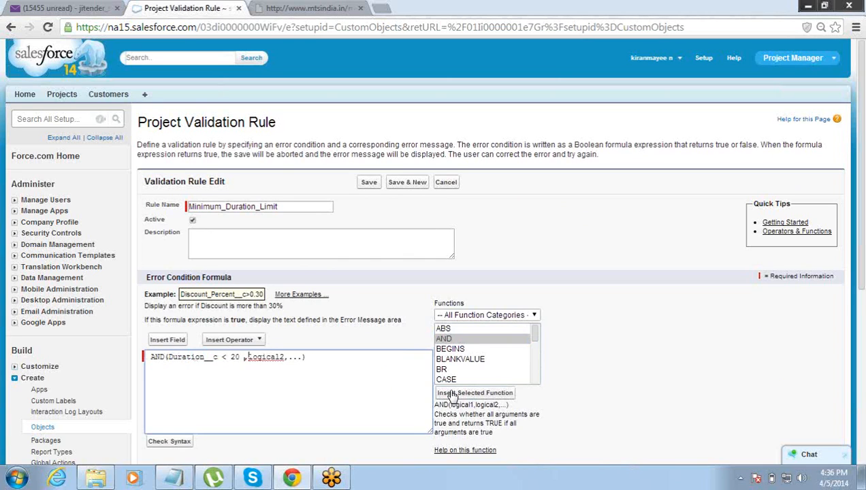
- Replace logical2 with Rate__c < 100 and remove the leading space before AND
{"action": "key", "text": "shift+End"}
{"action": "key", "text": "shift+Left"}
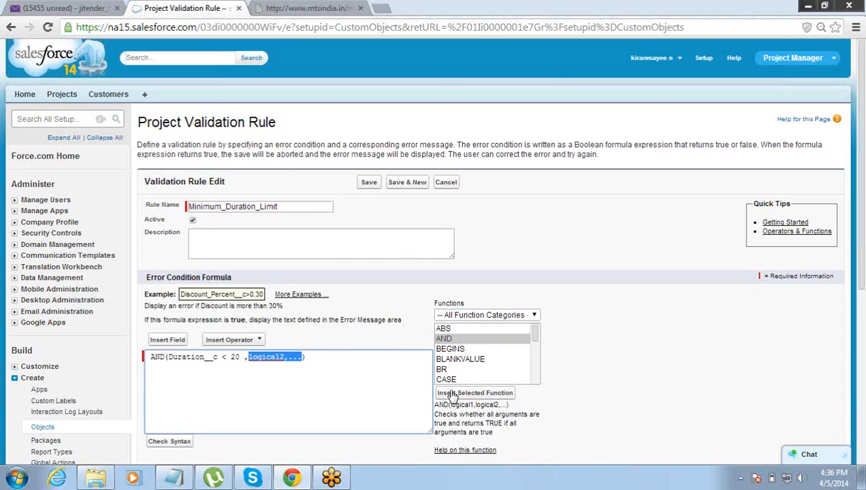
{"action": "type", "text": "Rate__c < 100"}
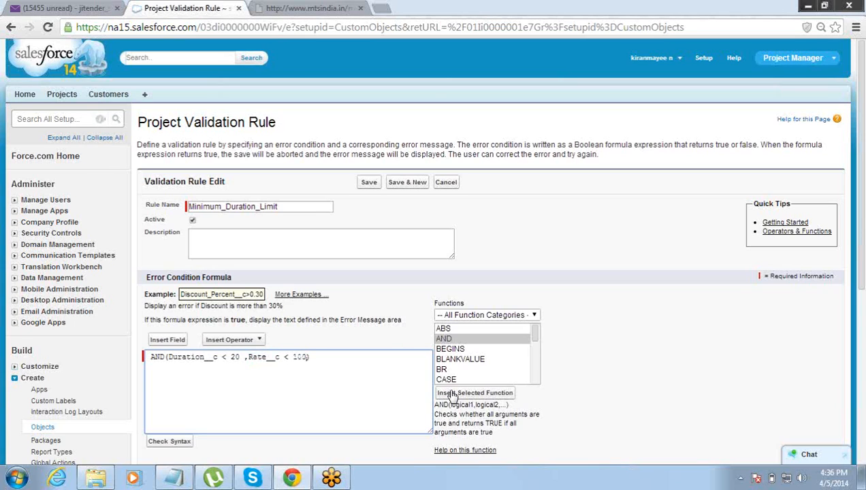
{"action": "key", "text": "shift+Left"}
{"action": "key", "text": "shift+Left"}
{"action": "key", "text": "shift+Left"}
{"action": "key", "text": "shift+Left"}
{"action": "key", "text": "shift+Left"}
{"action": "key", "text": "shift+Left"}
{"action": "key", "text": "shift+Left"}
{"action": "key", "text": "shift+Left"}
{"action": "key", "text": "shift+Left"}
{"action": "key", "text": "shift+Left"}
{"action": "key", "text": "shift+Left"}
{"action": "key", "text": "shift+Left"}
{"action": "key", "text": "shift+Left"}
{"action": "key", "text": "shift+Left"}
{"action": "key", "text": "shift+Left"}
{"action": "key", "text": "shift+Left"}
{"action": "key", "text": "shift+Left"}
{"action": "key", "text": "shift+Left"}
{"action": "key", "text": "shift+Left"}
{"action": "key", "text": "shift+Left"}
{"action": "key", "text": "shift+Left"}
{"action": "key", "text": "shift+Left"}
{"action": "key", "text": "shift+Left"}
{"action": "key", "text": "Left"}
{"action": "key", "text": "Left"}
{"action": "key", "text": "BackSpace"}
{"action": "key", "text": "shift+Right"}
{"action": "key", "text": "shift+Right"}
{"action": "key", "text": "shift+Right"}
{"action": "key", "text": "shift+Right"}
{"action": "key", "text": "shift+Right"}
{"action": "key", "text": "shift+Right"}
{"action": "key", "text": "shift+Right"}
{"action": "key", "text": "shift+Right"}
{"action": "key", "text": "shift+Right"}
{"action": "key", "text": "shift+Right"}
{"action": "key", "text": "shift+Right"}
{"action": "key", "text": "shift+Right"}
{"action": "key", "text": "shift+Right"}
{"action": "key", "text": "shift+Right"}
{"action": "key", "text": "shift+Right"}
{"action": "key", "text": "shift+Right"}
{"action": "key", "text": "shift+Right"}
{"action": "key", "text": "shift+Right"}
{"action": "key", "text": "shift+Right"}
{"action": "key", "text": "shift+Right"}
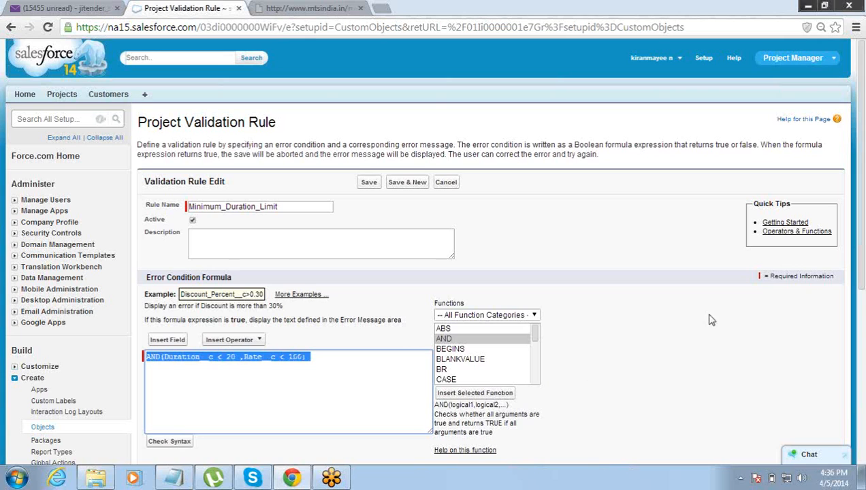
{"action": "left_click_drag", "start_coordinate": [860, 252], "coordinate": [862, 345]}
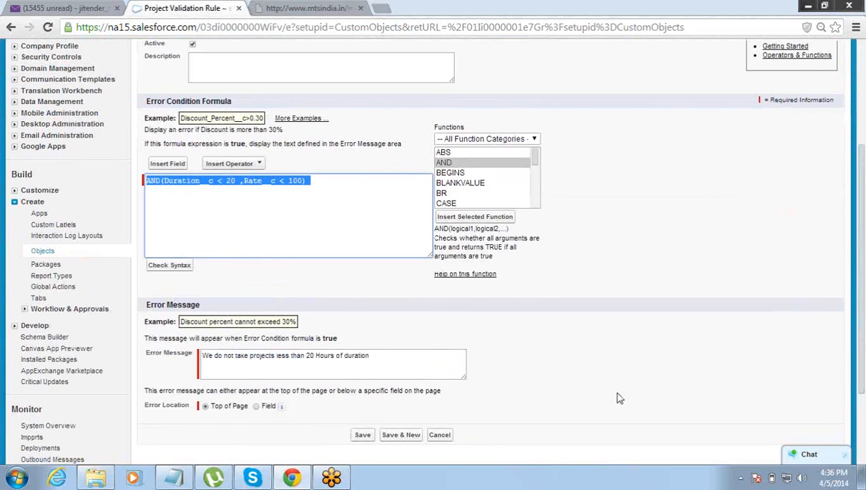
- Replace the error message with the rate-under-100 text for sub-20-hour projects and save the rule
{"action": "left_click_drag", "start_coordinate": [411, 356], "coordinate": [113, 358]}
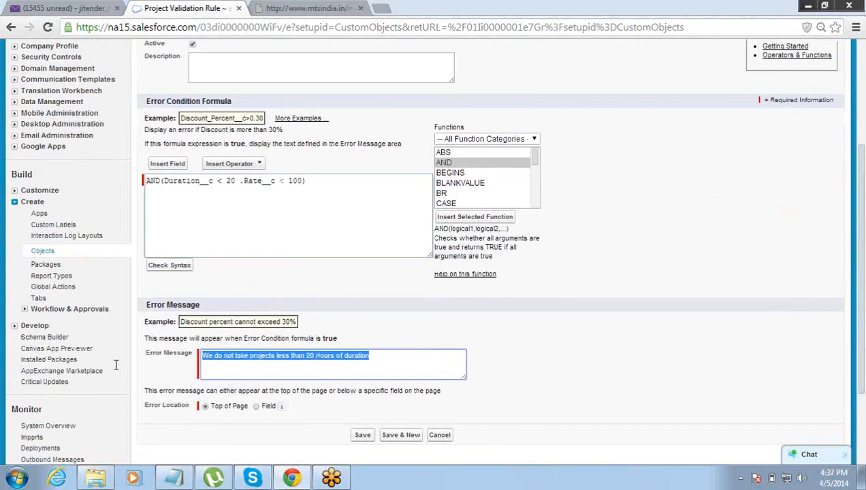
{"action": "type", "text": "Ra"}
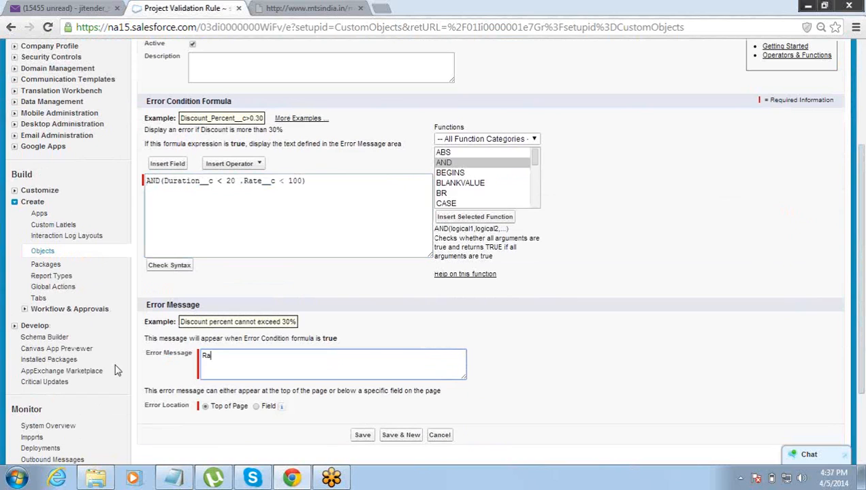
{"action": "type", "text": "te for any Project which is less than 20 Hours of duartion can no"}
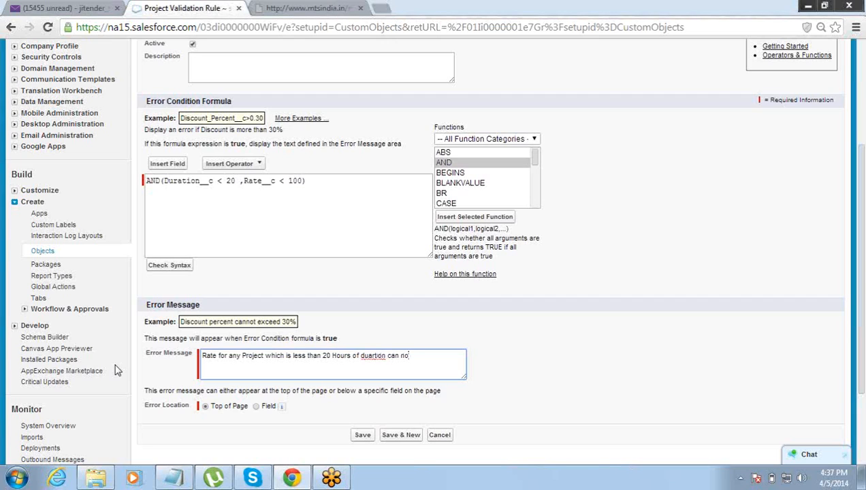
{"action": "type", "text": "t be less "}
{"action": "type", "text": "than 100"}
{"action": "type", "text": "USD 100"}
{"action": "left_click", "coordinate": [362, 436]}
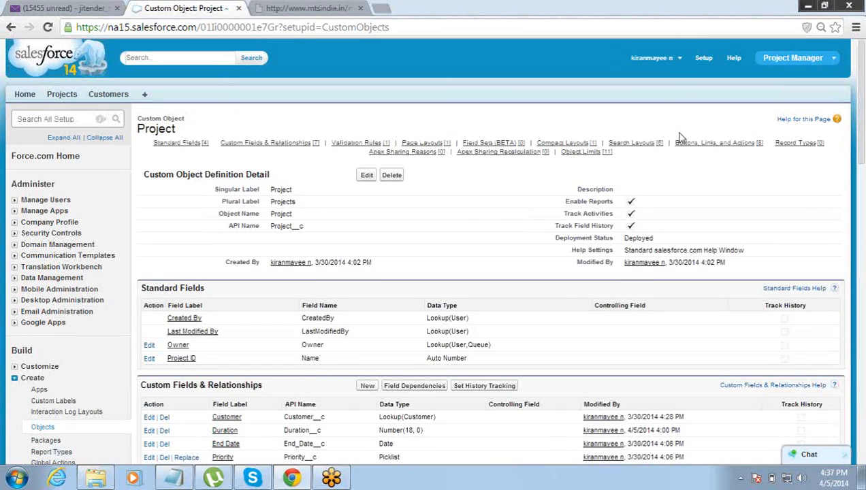
- Check the updated validation rule, then open Project003 (Duration 40, Rate $70)
{"action": "left_click", "coordinate": [864, 214]}
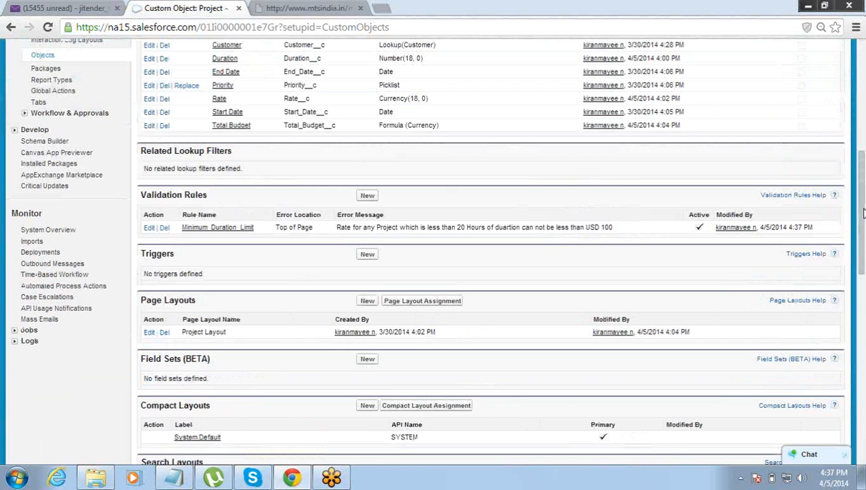
{"action": "left_click_drag", "start_coordinate": [864, 214], "coordinate": [862, 145]}
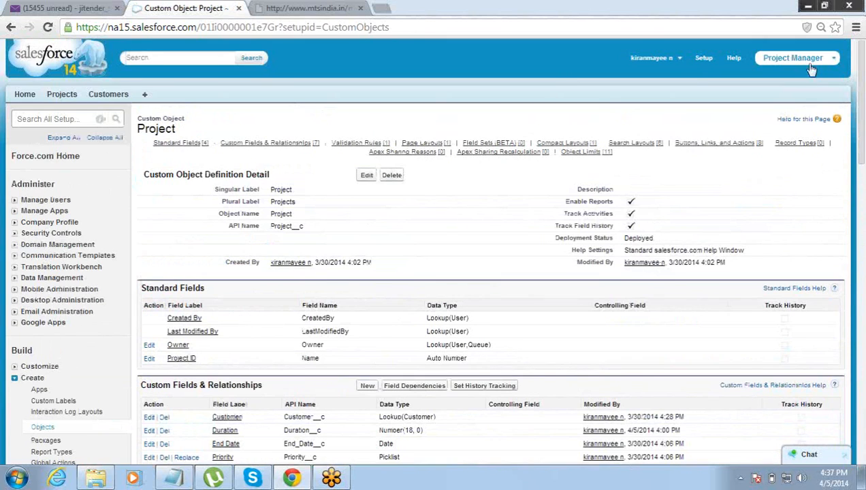
{"action": "left_click", "coordinate": [63, 97]}
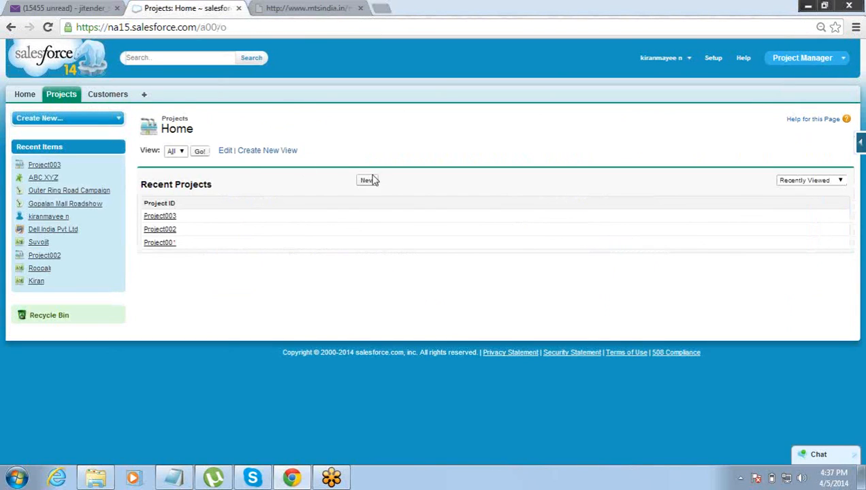
{"action": "left_click", "coordinate": [160, 217]}
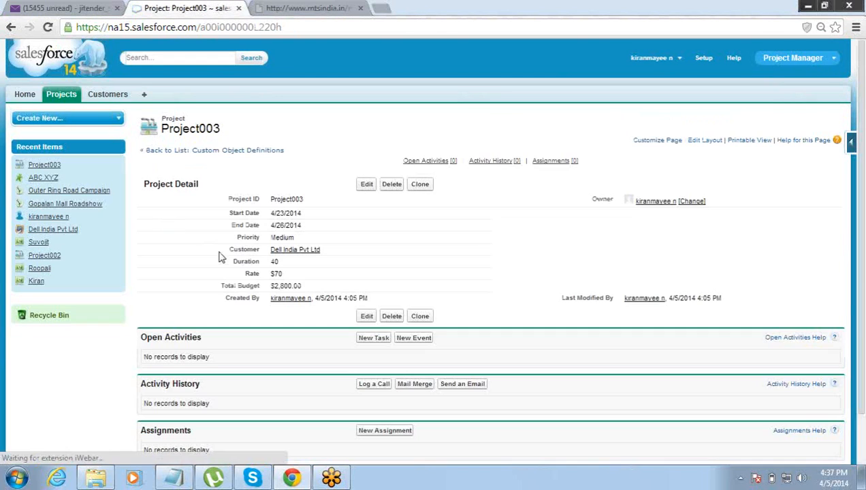
- Change Project003's Duration from 40 to 15 and Rate from 70 to 125, and save
{"action": "left_click", "coordinate": [366, 185]}
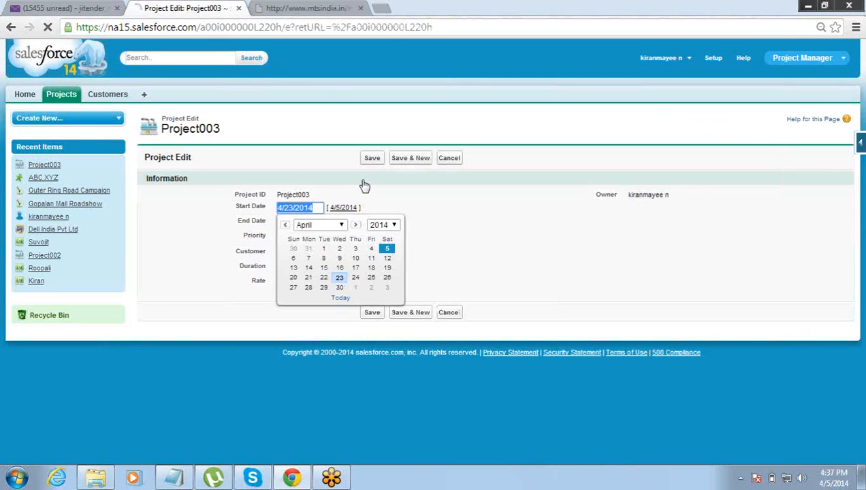
{"action": "left_click", "coordinate": [327, 268]}
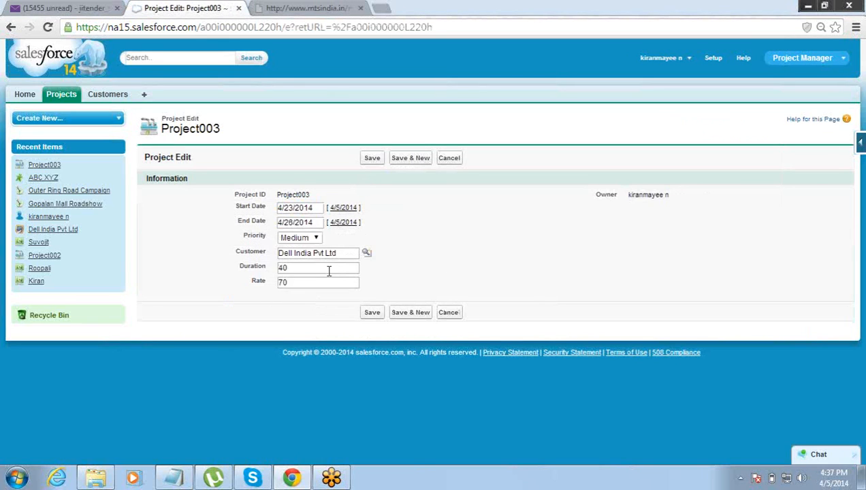
{"action": "left_click_drag", "start_coordinate": [325, 269], "coordinate": [235, 270]}
{"action": "type", "text": "15"}
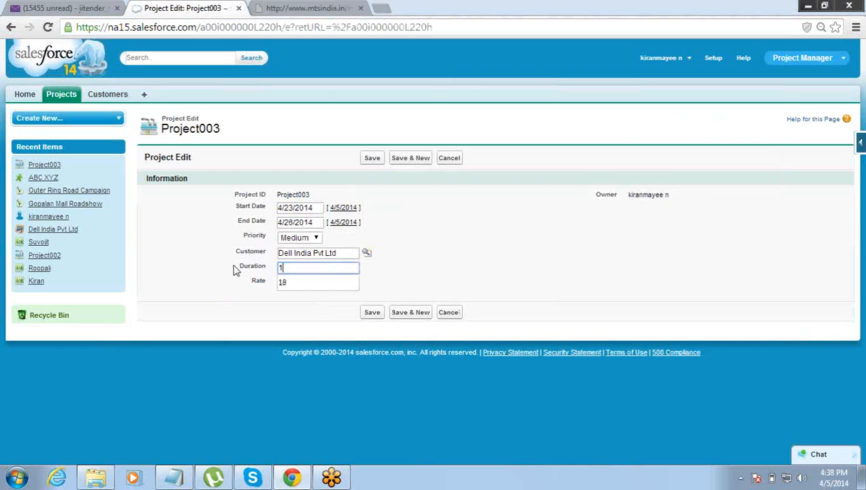
{"action": "left_click", "coordinate": [295, 284]}
{"action": "left_click_drag", "start_coordinate": [295, 285], "coordinate": [232, 276]}
{"action": "type", "text": "125"}
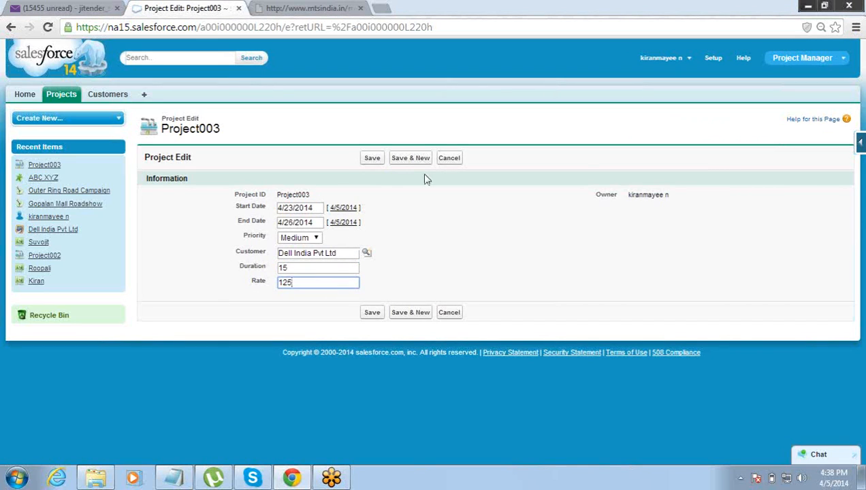
{"action": "left_click", "coordinate": [370, 158]}
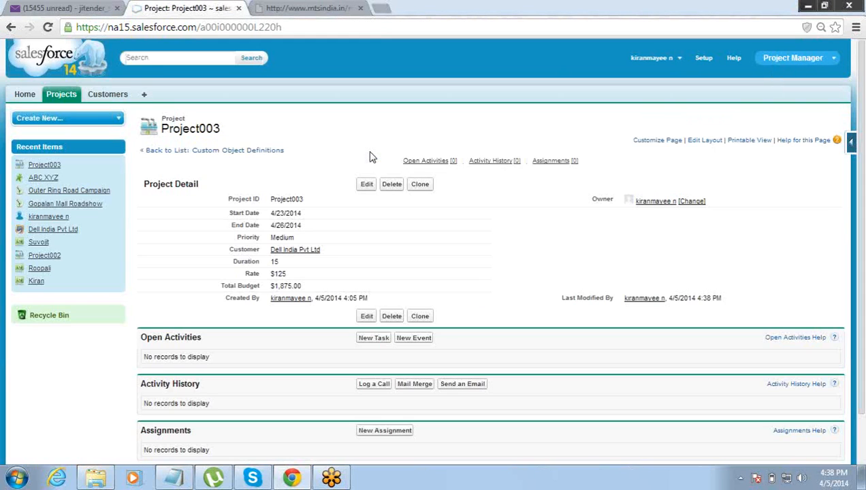
- Try saving Project003 with Rate 80 to trigger and read the validation error message
{"action": "left_click", "coordinate": [367, 184]}
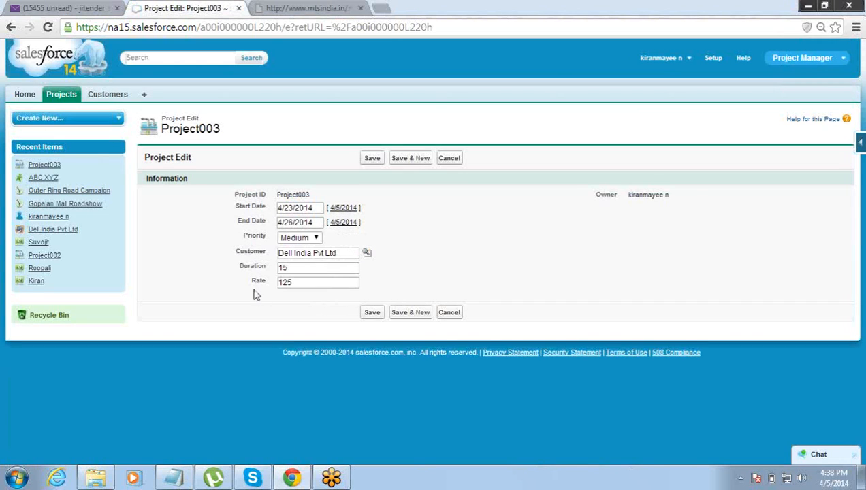
{"action": "left_click", "coordinate": [298, 283]}
{"action": "double_click", "coordinate": [298, 282]}
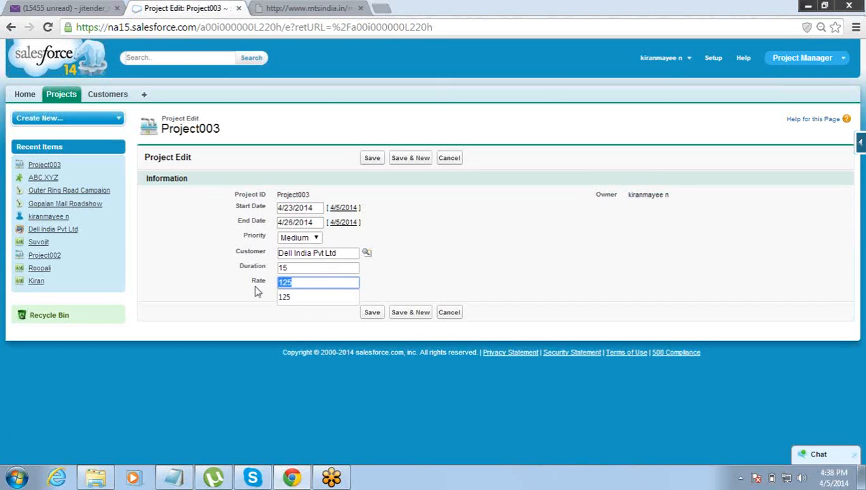
{"action": "type", "text": "80"}
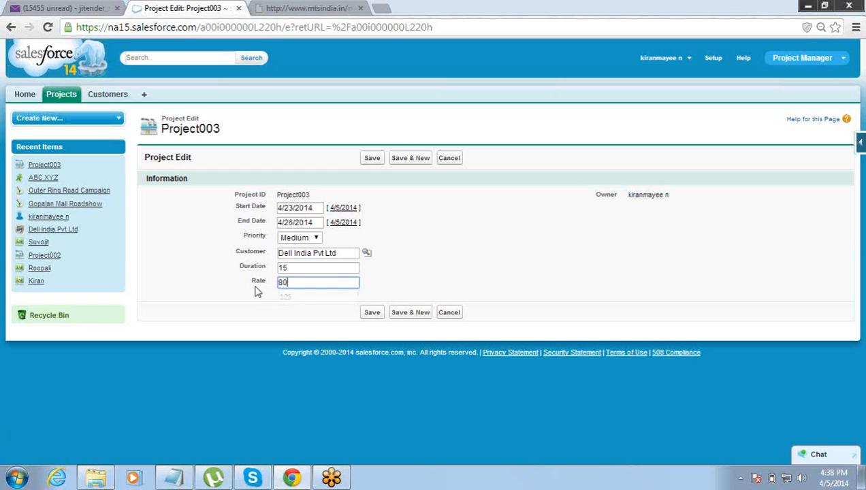
{"action": "left_click", "coordinate": [373, 317]}
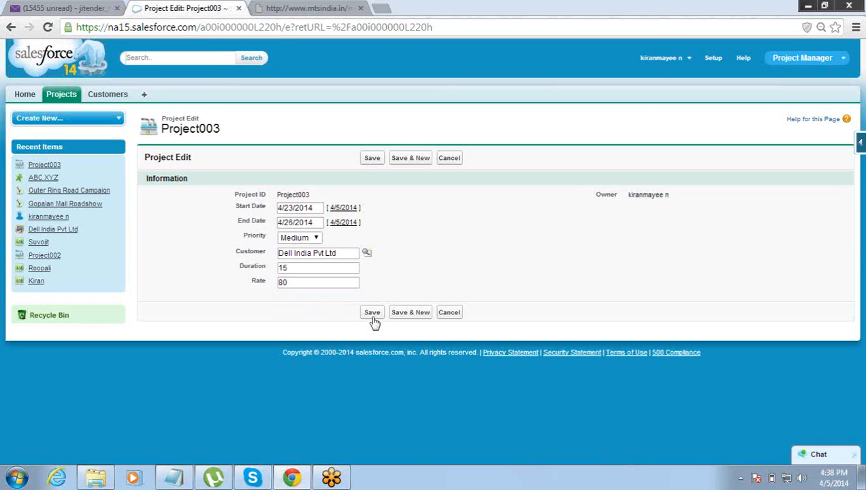
{"action": "left_click", "coordinate": [372, 317]}
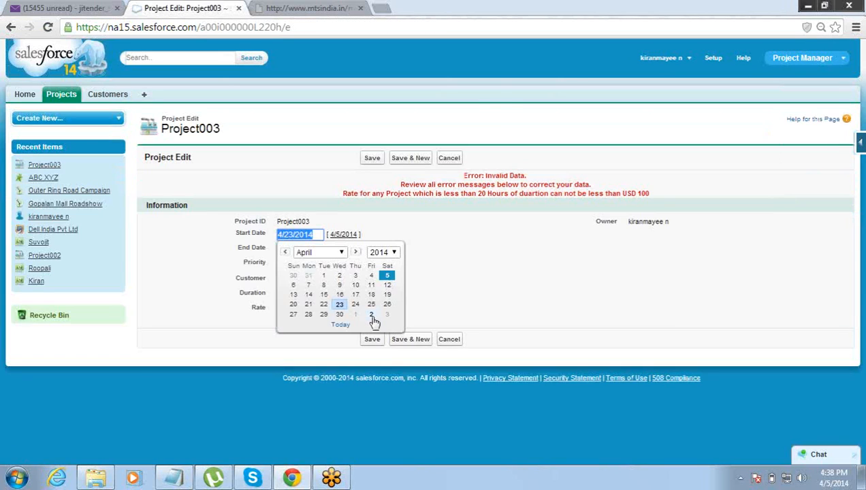
{"action": "left_click", "coordinate": [481, 262]}
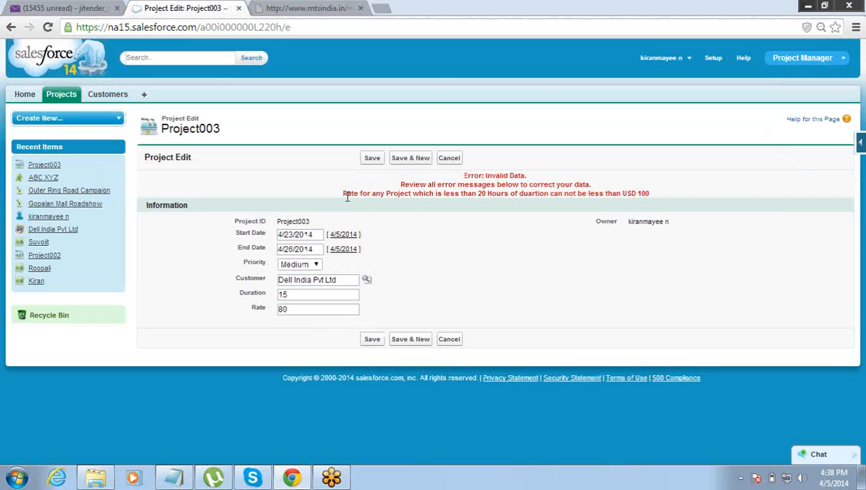
{"action": "left_click_drag", "start_coordinate": [343, 193], "coordinate": [377, 195]}
- Cancel the rejected edit and review Project003, still at Duration 15 and Rate $125
{"action": "left_click", "coordinate": [443, 338]}
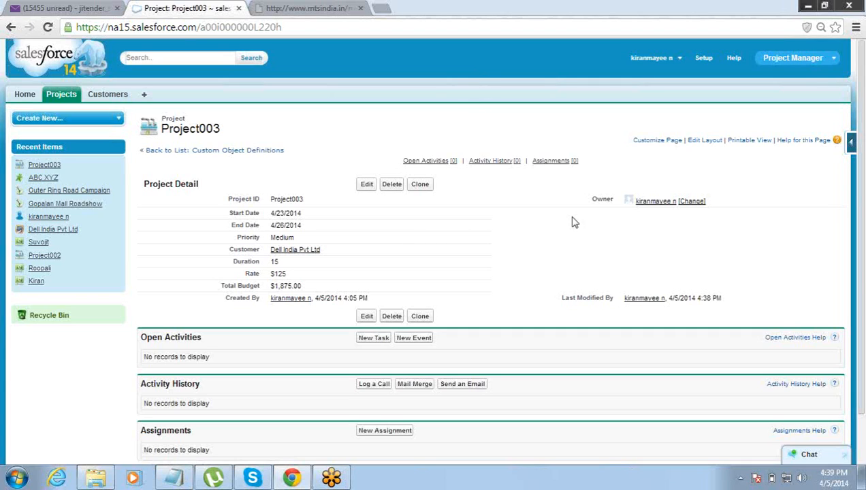
{"action": "mouse_move", "coordinate": [861, 268]}
{"action": "left_mouse_down"}
{"action": "mouse_move", "coordinate": [862, 299]}
{"action": "mouse_move", "coordinate": [863, 251]}
{"action": "left_mouse_up"}
- Open and cancel a Project003 edit without changes, then bring the Notepad notes forward
{"action": "left_click", "coordinate": [365, 184]}
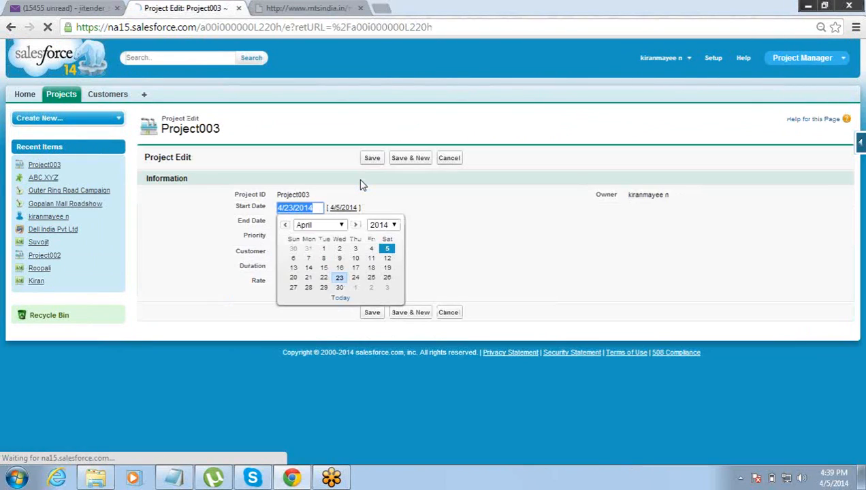
{"action": "left_click", "coordinate": [329, 96]}
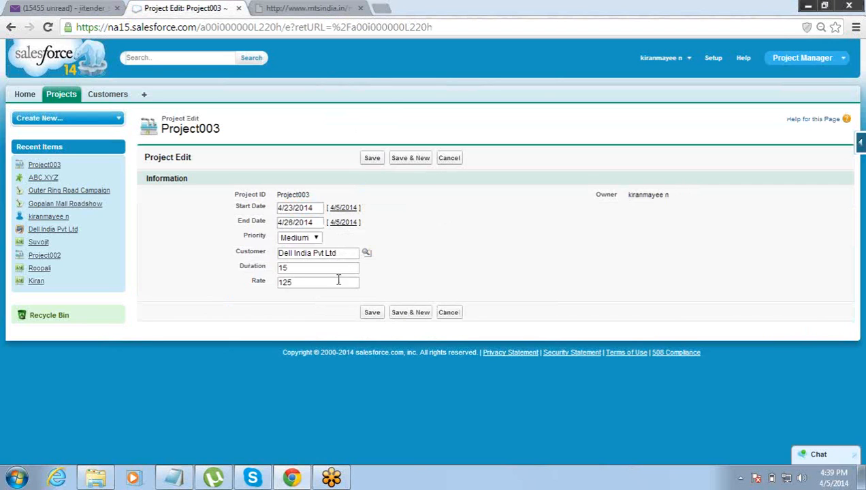
{"action": "left_click", "coordinate": [451, 159]}
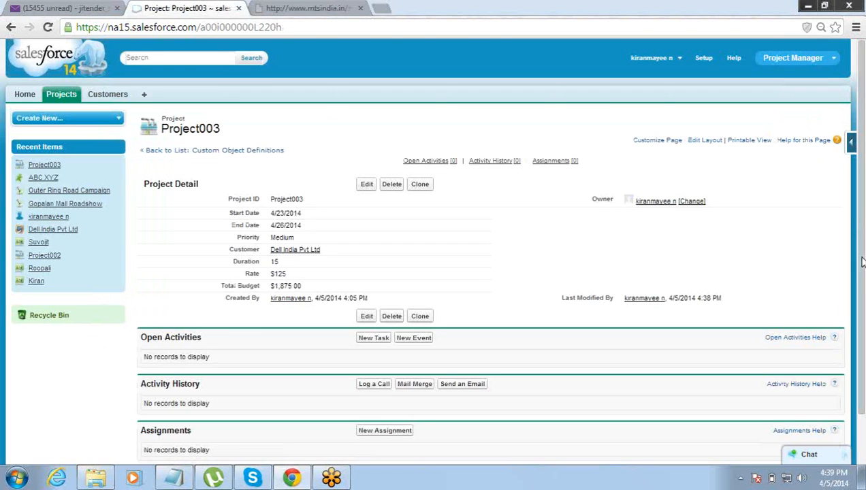
{"action": "mouse_move", "coordinate": [858, 260]}
{"action": "left_mouse_down"}
{"action": "mouse_move", "coordinate": [864, 334]}
{"action": "mouse_move", "coordinate": [862, 226]}
{"action": "mouse_move", "coordinate": [862, 279]}
{"action": "mouse_move", "coordinate": [862, 249]}
{"action": "left_mouse_up"}
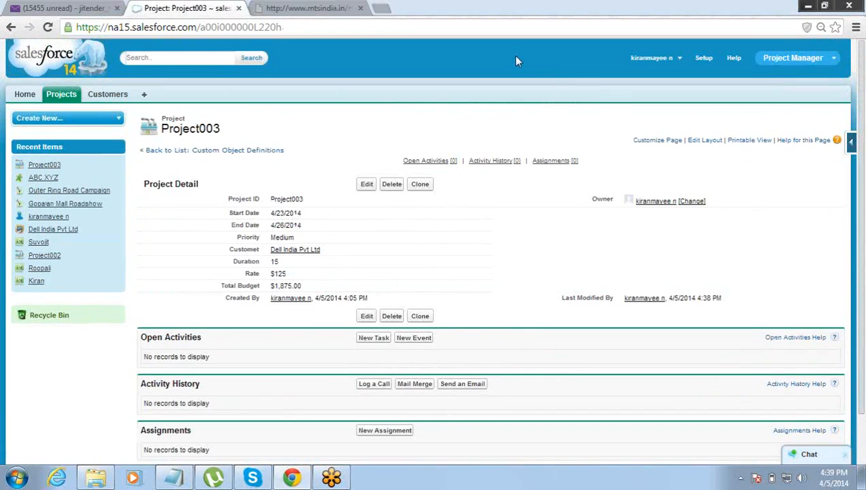
{"action": "left_click", "coordinate": [173, 479]}
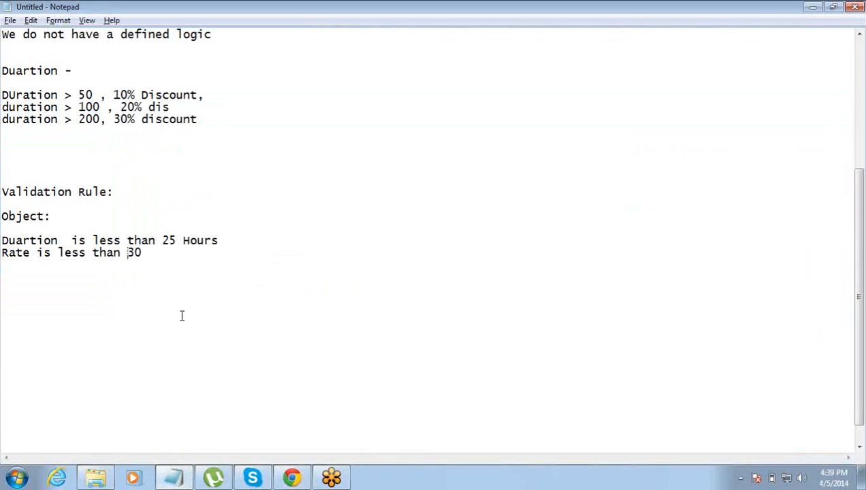
- Review the Duration and Rate condition notes in Notepad
{"action": "left_click_drag", "start_coordinate": [142, 253], "coordinate": [59, 241]}
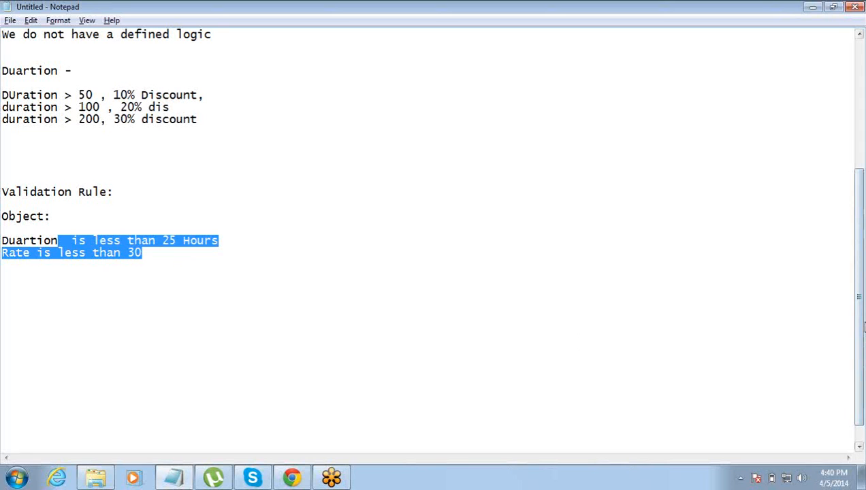
{"action": "scroll", "coordinate": [864, 328], "scroll_direction": "up", "scroll_amount": 4}
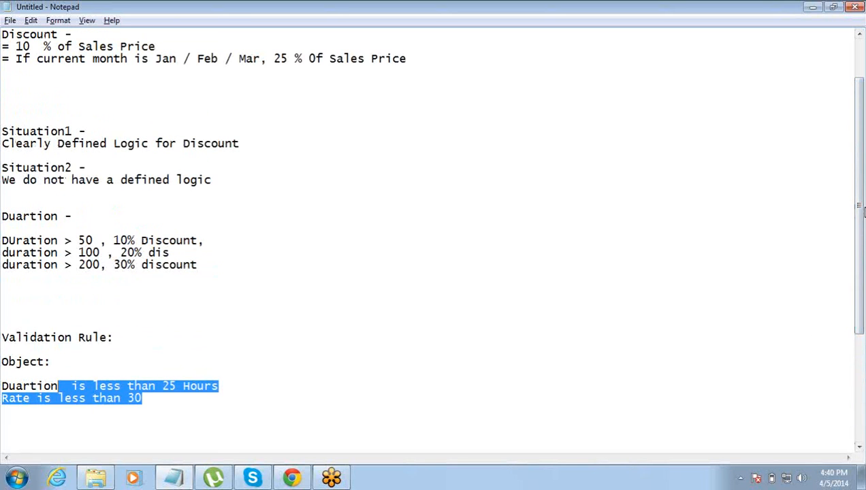
{"action": "scroll", "coordinate": [864, 307], "scroll_direction": "down", "scroll_amount": 4}
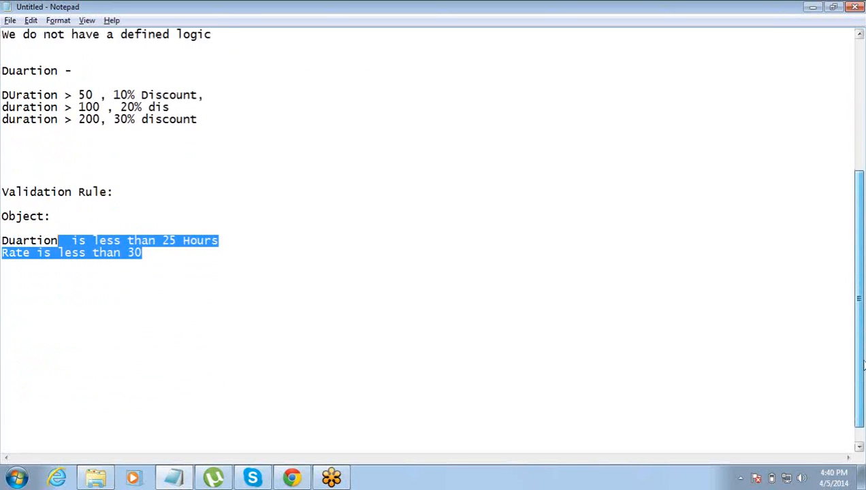
{"action": "scroll", "coordinate": [863, 366], "scroll_direction": "up", "scroll_amount": 6}
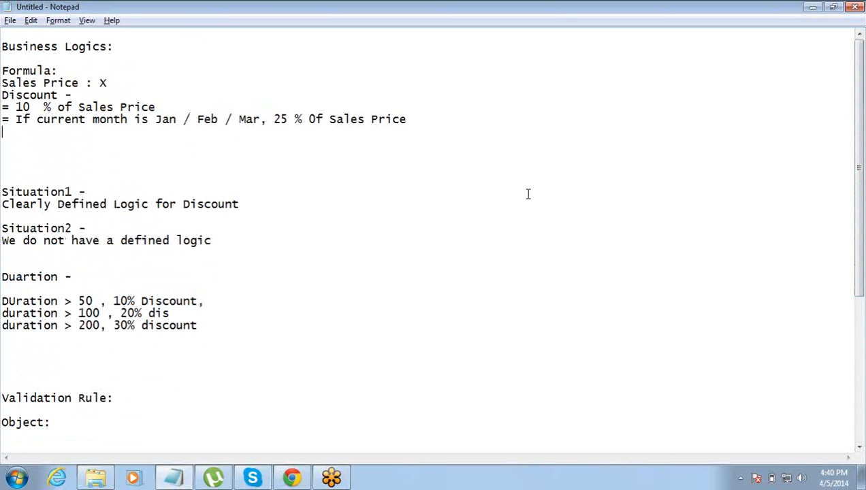
{"action": "left_click_drag", "start_coordinate": [862, 218], "coordinate": [862, 365]}
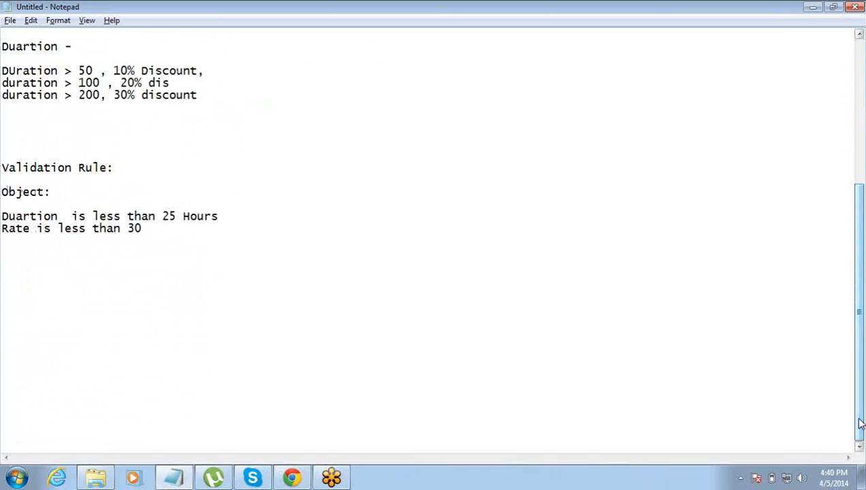
- Add a new 'Workflow' heading below the rate note
{"action": "left_click", "coordinate": [163, 218]}
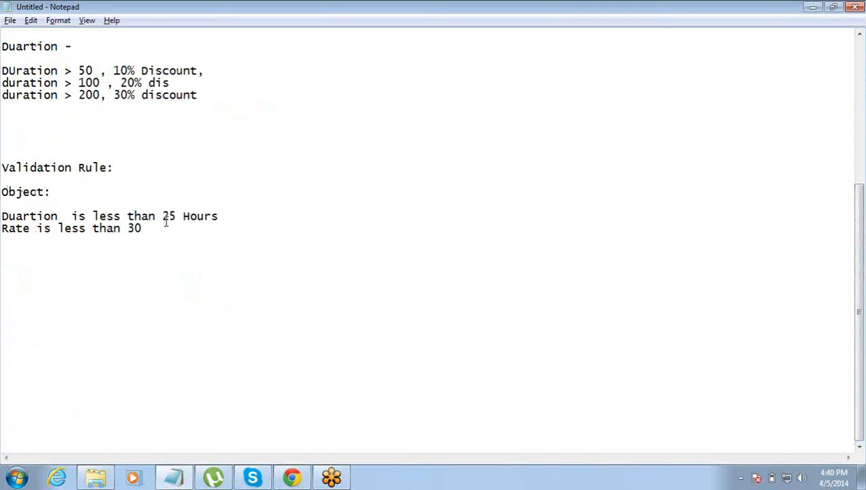
{"action": "key", "text": "Down"}
{"action": "key", "text": "Return"}
{"action": "key", "text": "Return"}
{"action": "key", "text": "Return"}
{"action": "type", "text": "Workfloe"}
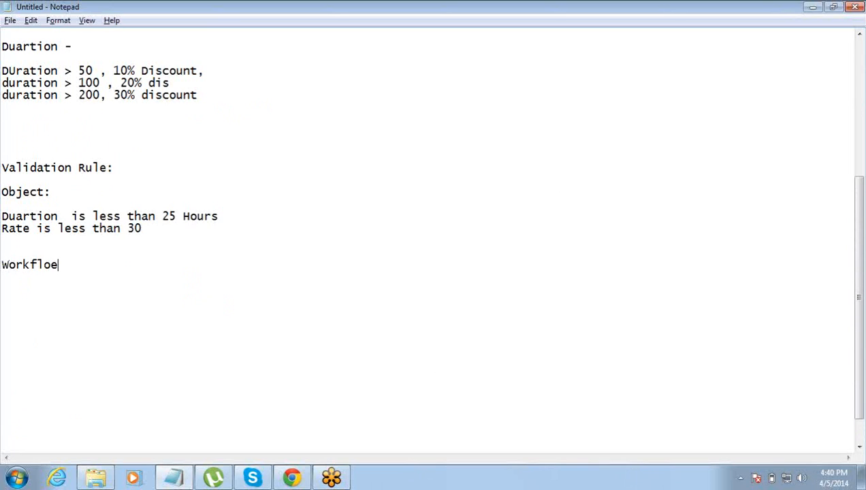
{"action": "key", "text": "BackSpace"}
{"action": "type", "text": "w"}
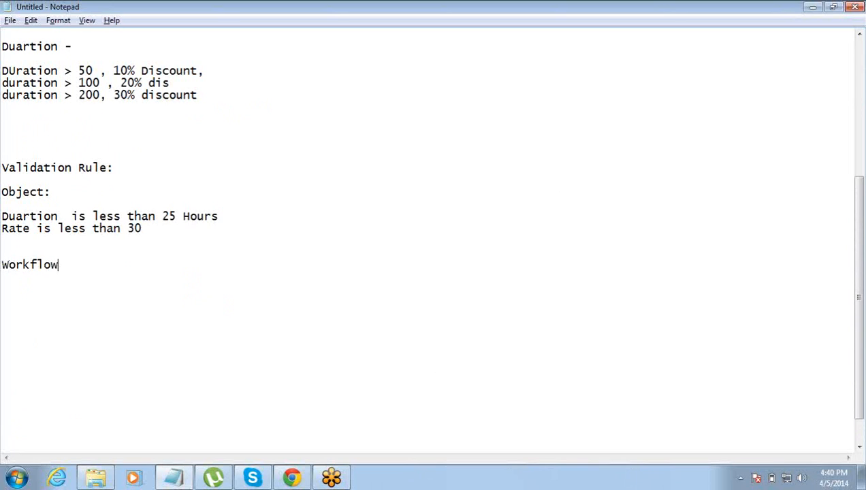